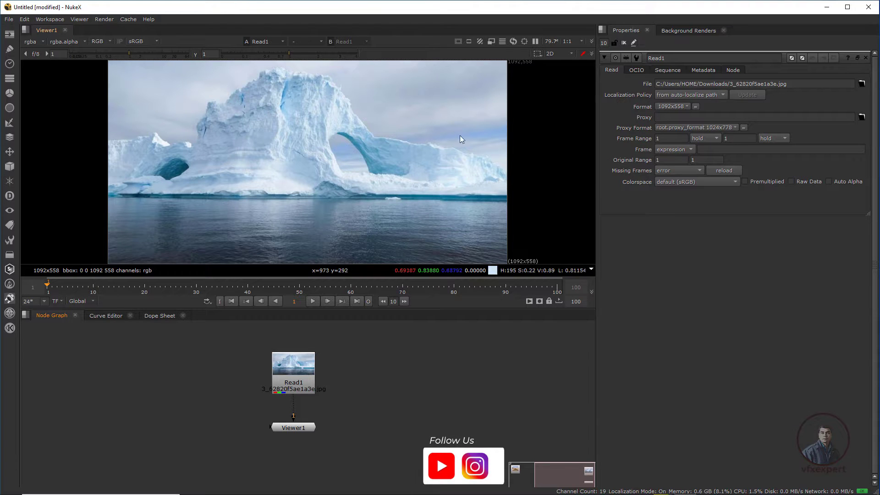
Step: Add a Noise node to the right of the Read node and display its output in the viewer
drag(426, 152, 274, 243)
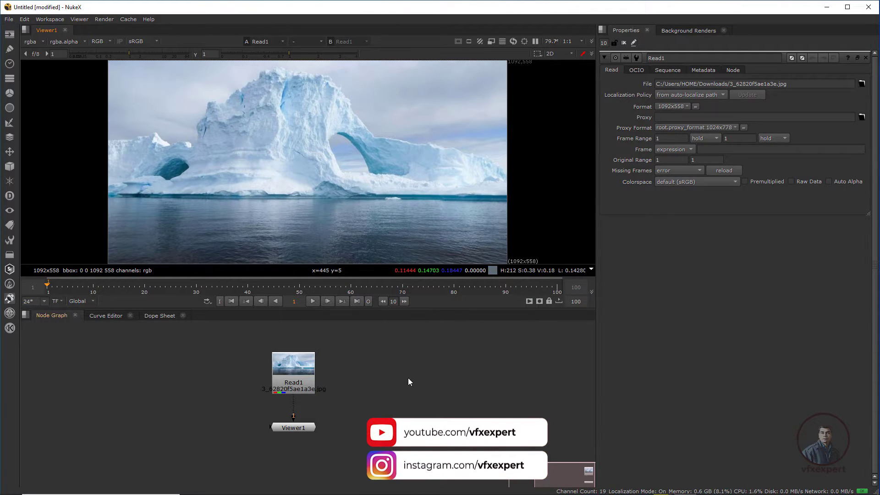
key(Tab)
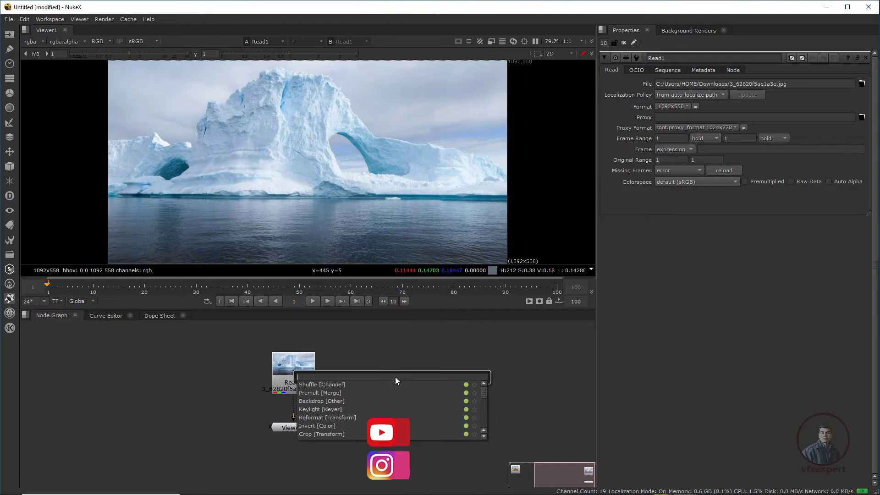
text(noise)
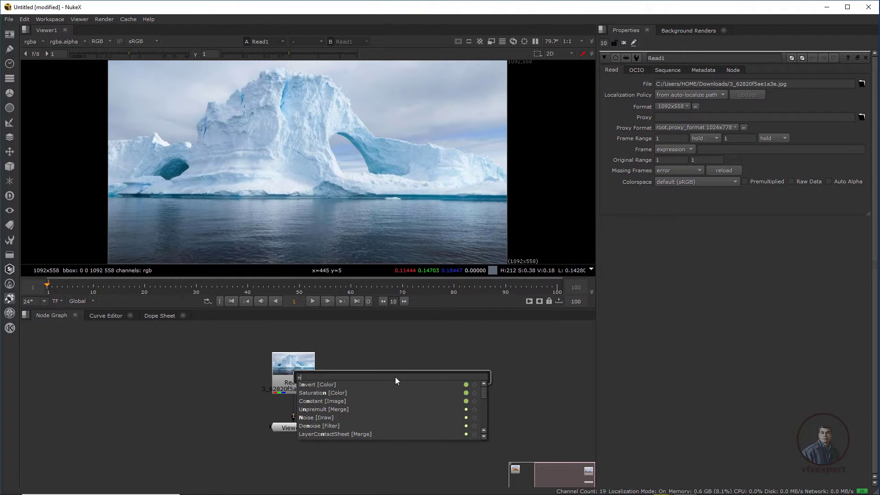
key(Return)
drag(404, 377, 401, 378)
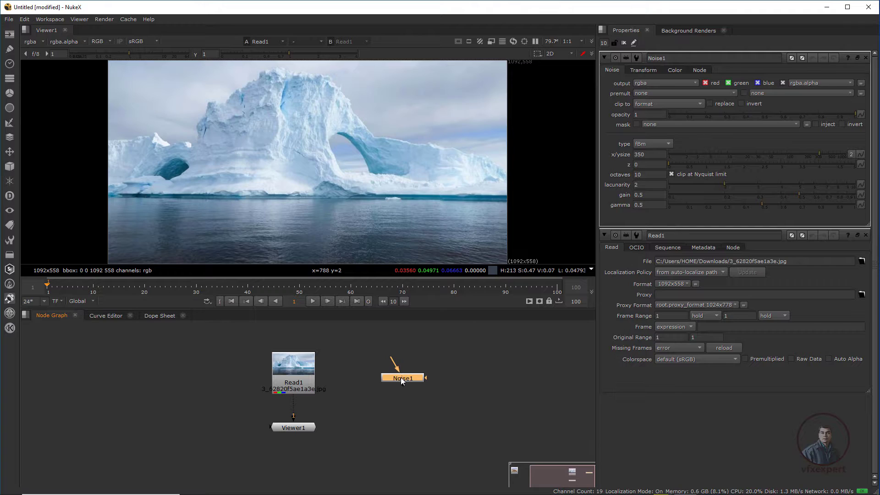
key(1)
ctrl+shift+drag(431, 142, 362, 183)
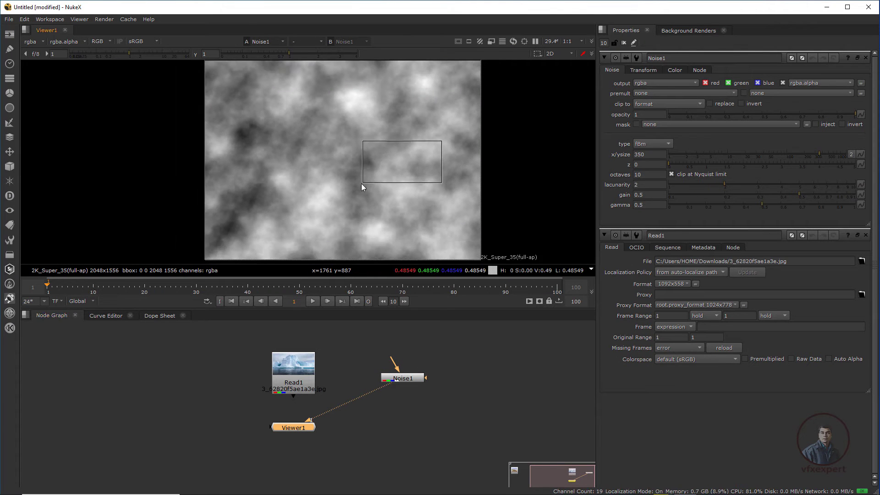
middle_drag(331, 193, 319, 194)
scroll(335, 201, down, 1)
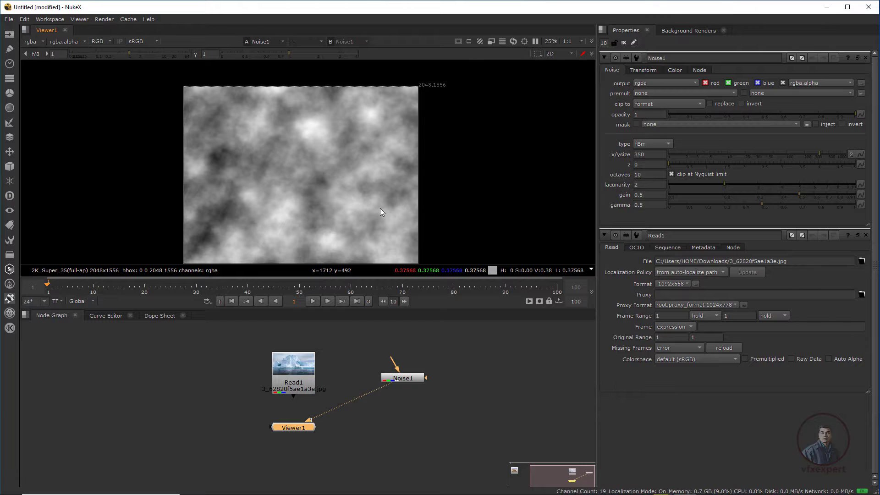
Step: Display the iceberg image in the viewer again and reposition the Noise node beside the Read and Viewer nodes
click(294, 367)
key(1)
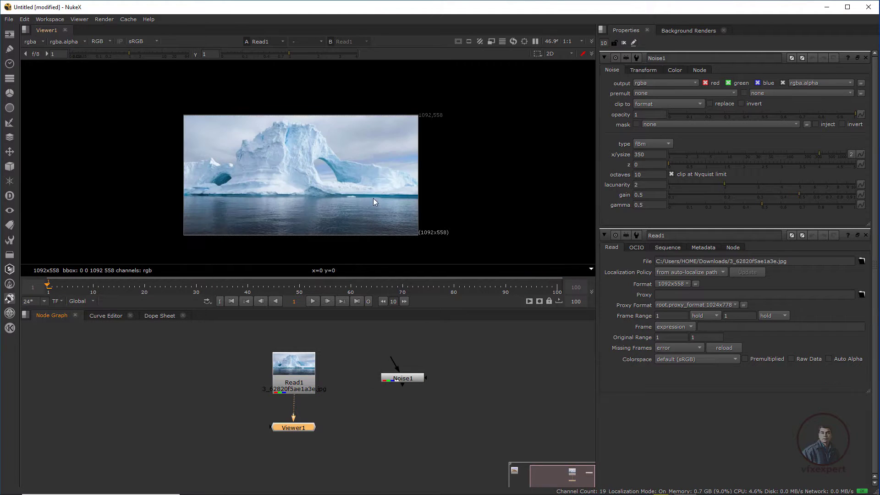
drag(361, 173, 162, 233)
scroll(205, 213, up, 1)
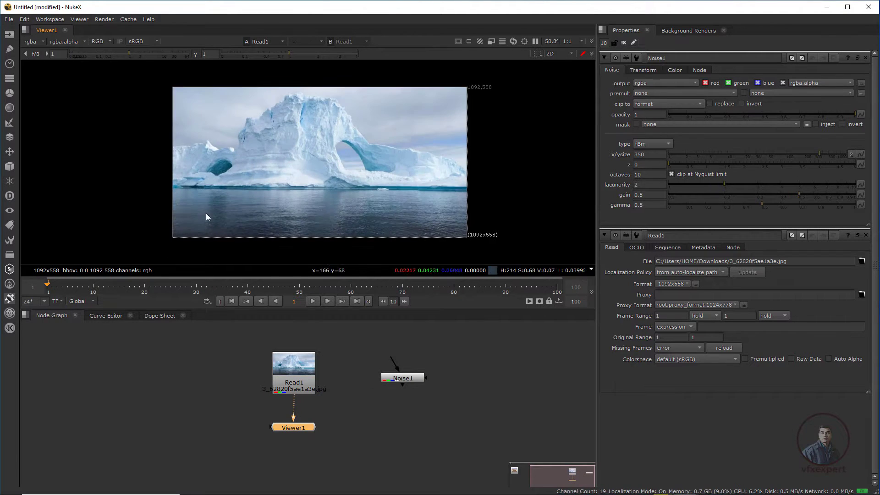
drag(406, 381, 395, 397)
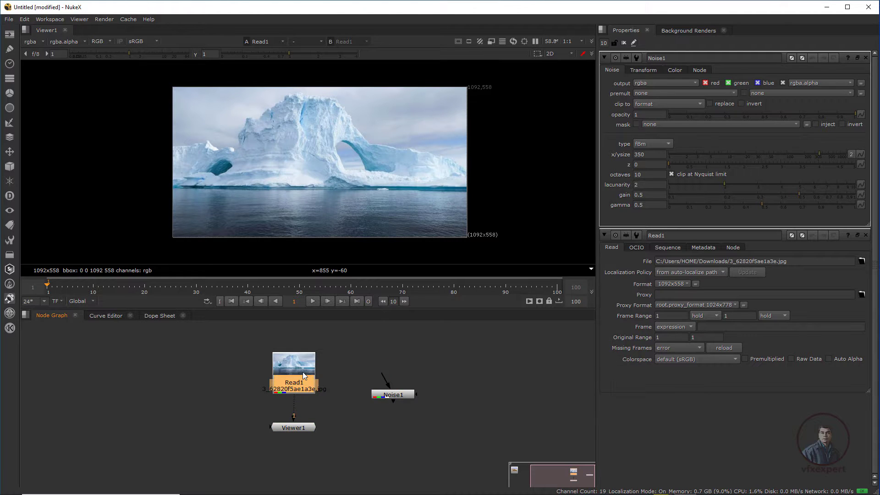
drag(509, 79, 435, 98)
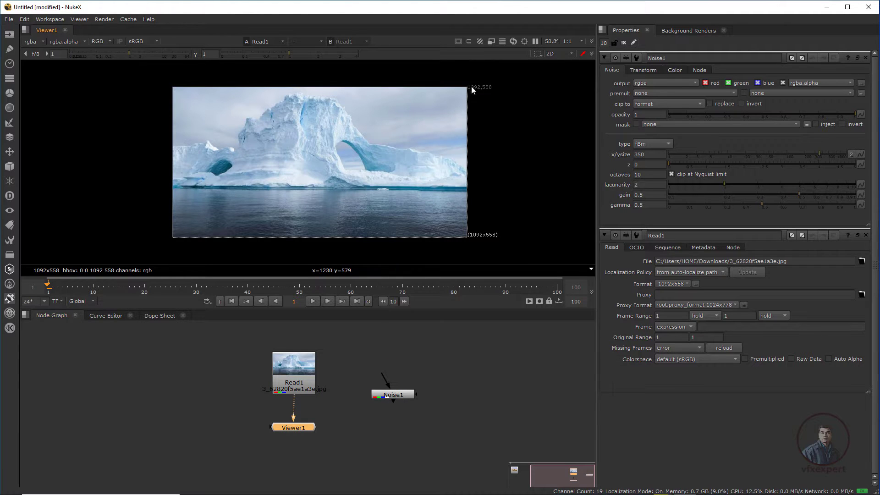
mouse_move(400, 396)
mouse_down()
mouse_move(397, 386)
mouse_move(388, 396)
mouse_up()
Step: Create a separate Reformat node and connect it to the Noise node's input, placing it just above
click(379, 379)
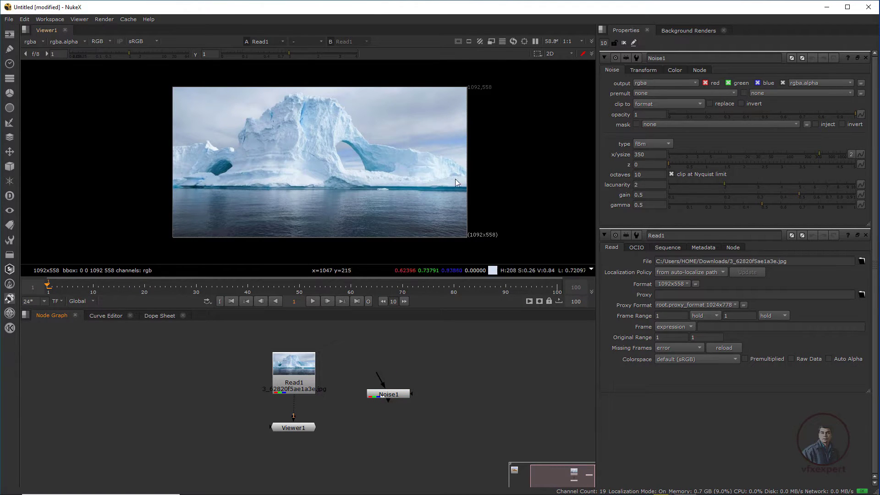
key(Tab)
text(ref)
click(323, 361)
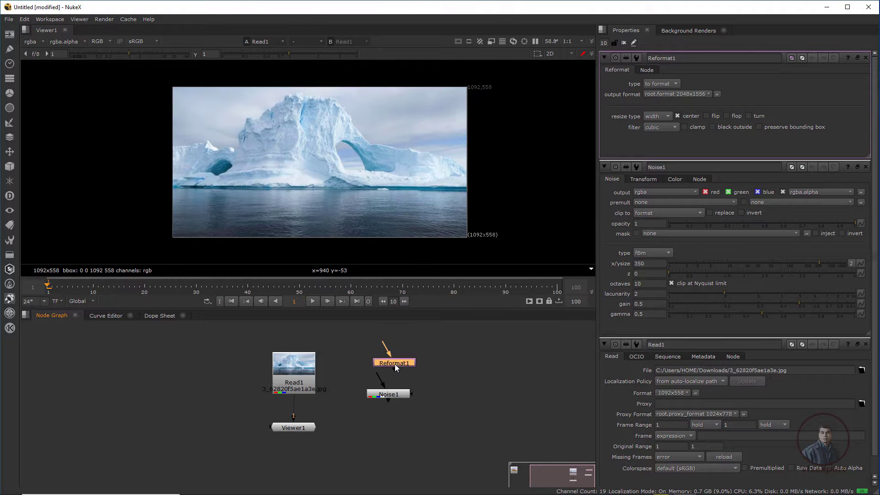
drag(387, 367, 384, 372)
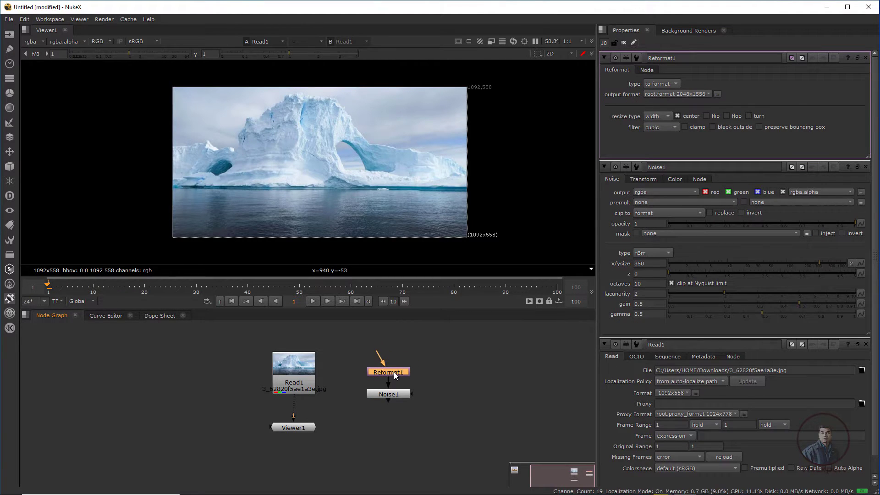
Step: Limit the open property panels to 1 and set the Reformat node's output format to 1092x558
double_click(604, 42)
text(1)
key(Return)
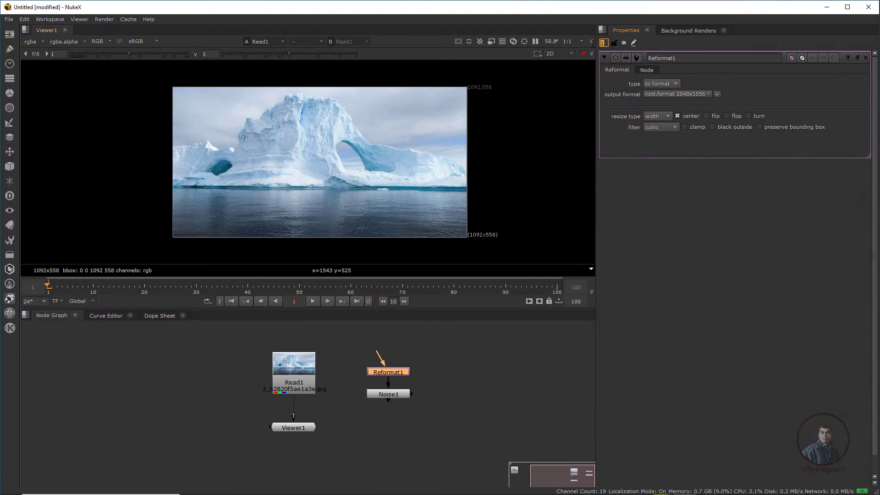
click(695, 96)
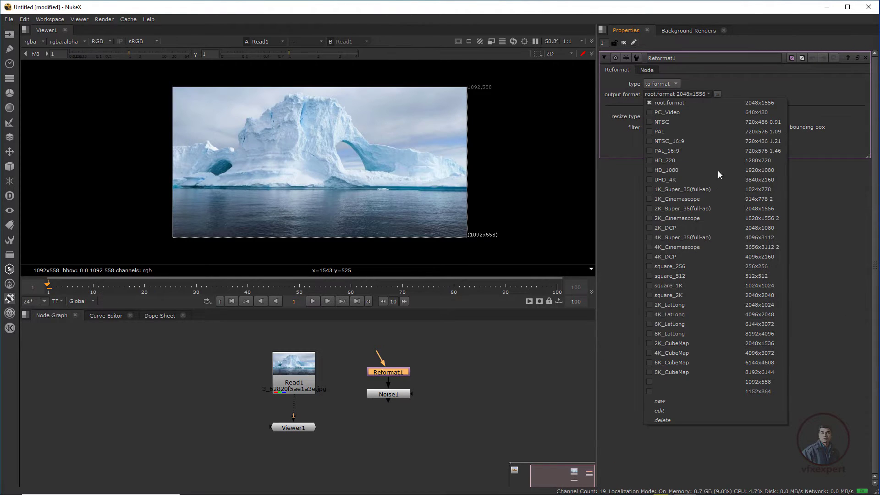
click(768, 384)
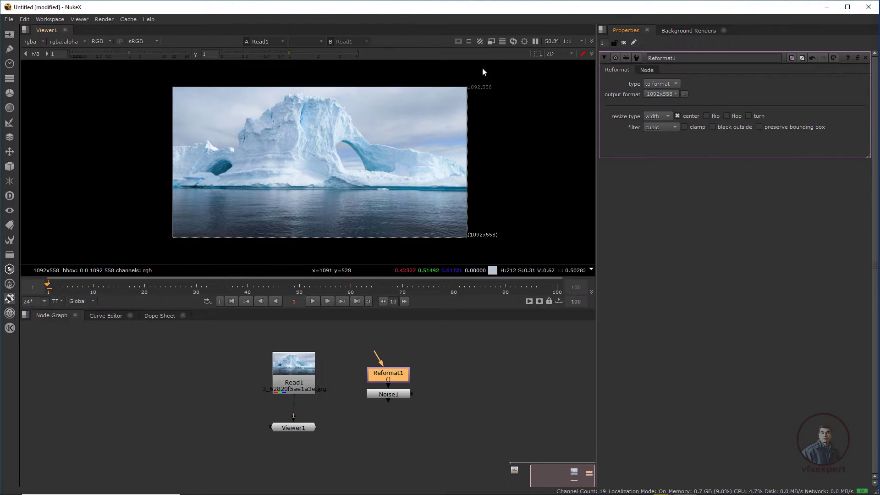
Step: View the reformatted Noise node's output and set its x/ysize to 310
click(392, 397)
key(1)
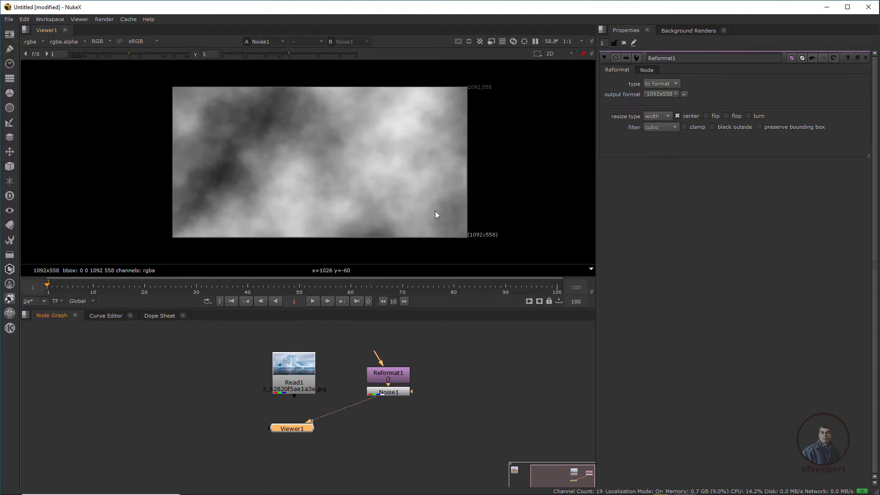
scroll(363, 172, down, 1)
scroll(341, 186, up, 2)
double_click(388, 392)
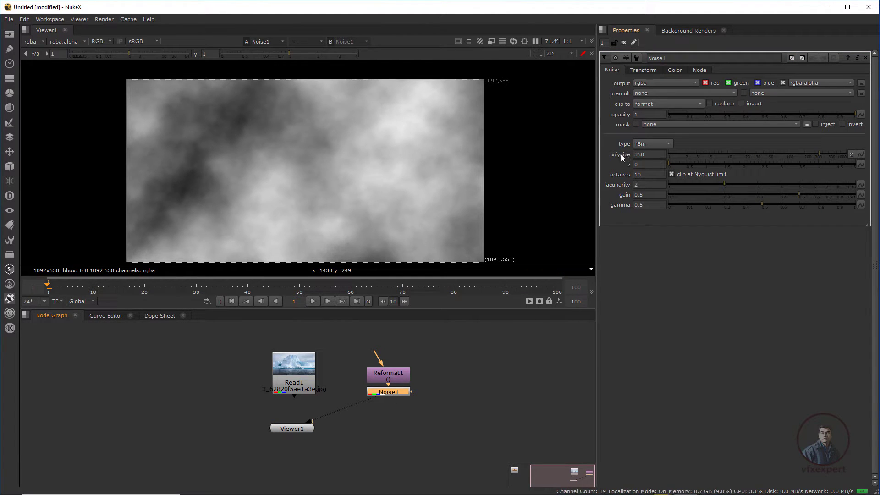
drag(818, 153, 816, 154)
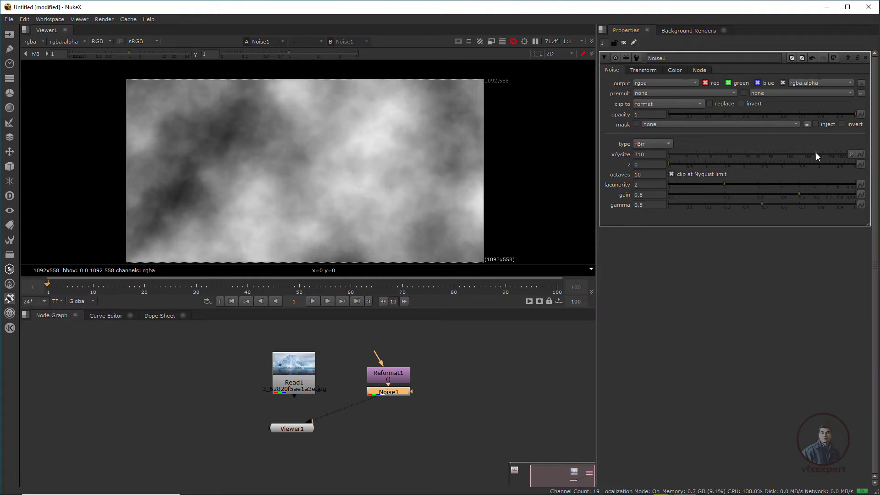
Step: Split the noise transform's scale into width and height, setting w to 0.5 and h to 0.03
click(642, 71)
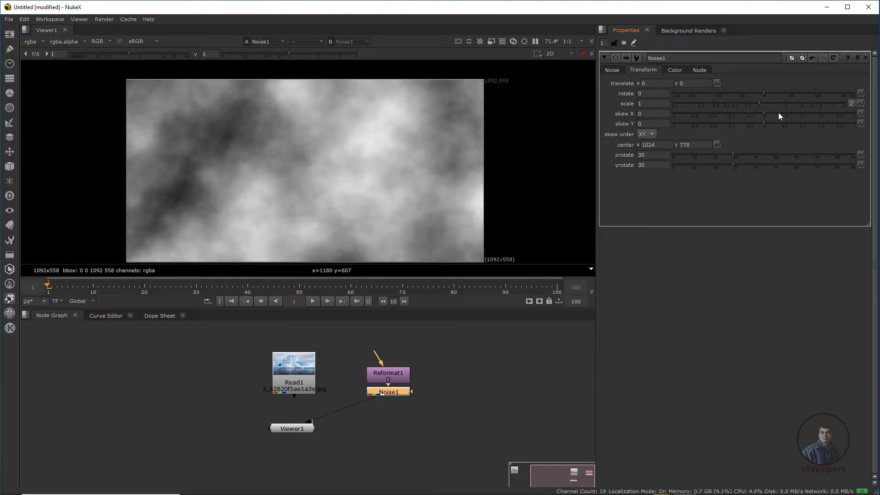
click(851, 103)
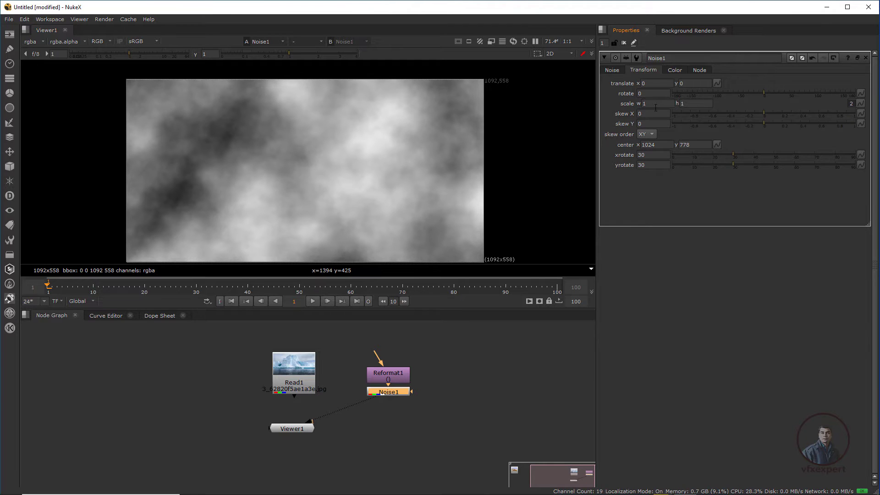
double_click(654, 104)
text(0.5)
key(Tab)
text(0.05)
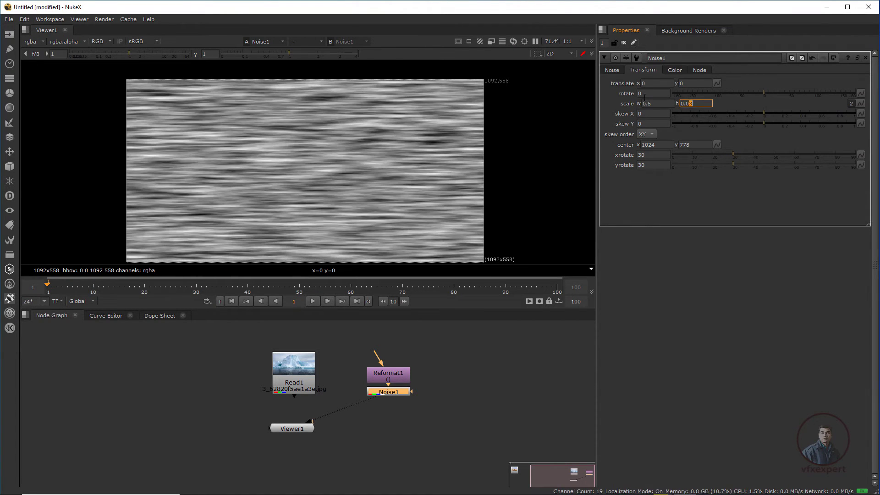
click(613, 70)
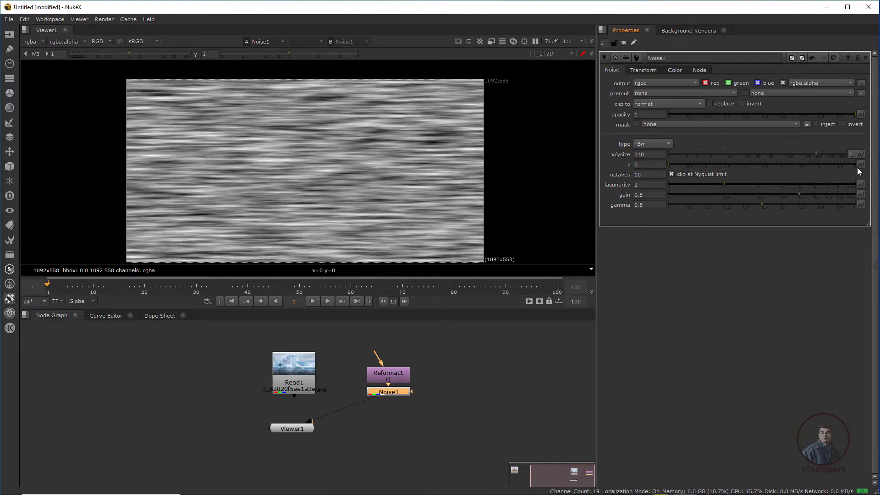
click(849, 155)
click(692, 156)
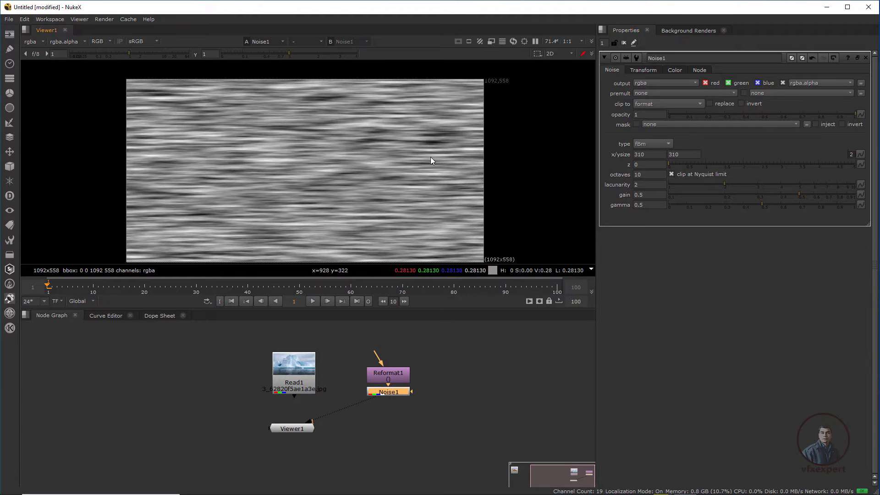
click(851, 154)
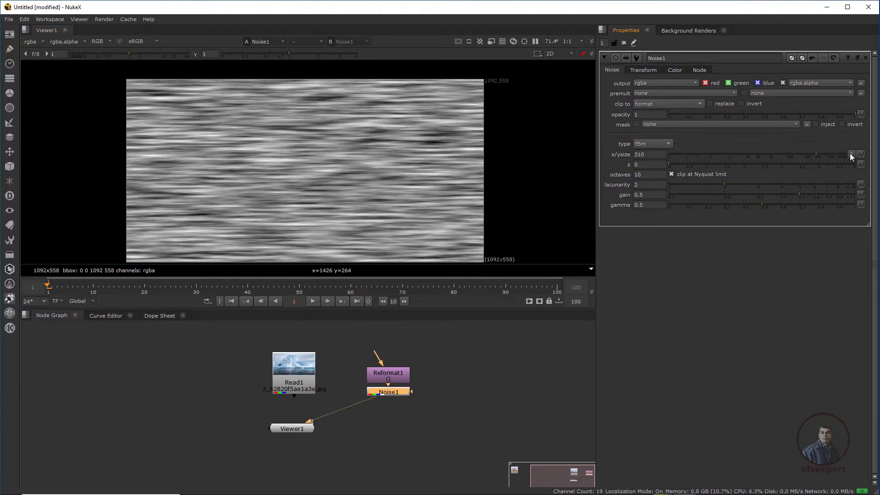
Step: Refine the noise transform's scale to w 0.2 and h 0.02 for finer water ripples
click(643, 70)
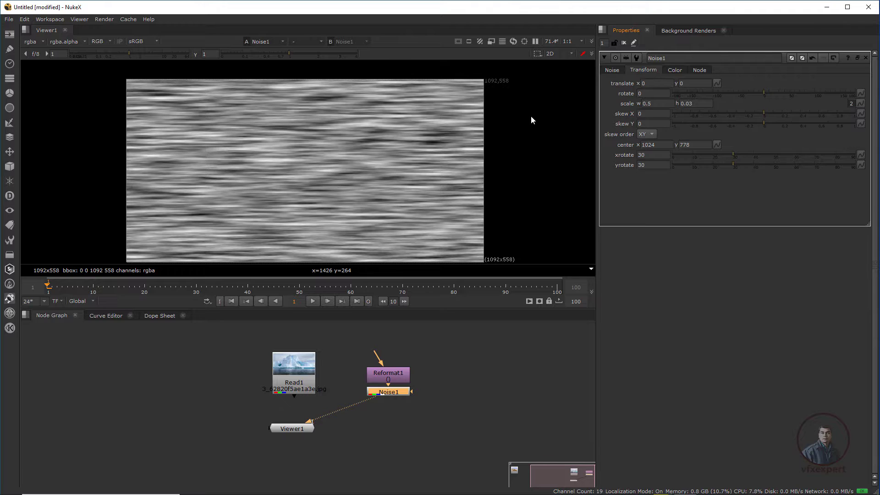
click(648, 104)
text(0.2)
key(Return)
click(690, 104)
key(Return)
scroll(348, 197, up, 1)
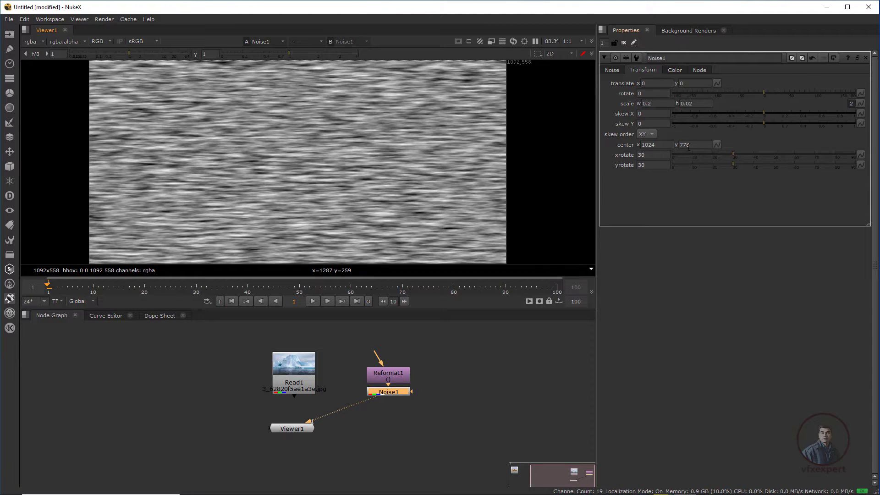
scroll(504, 160, down, 1)
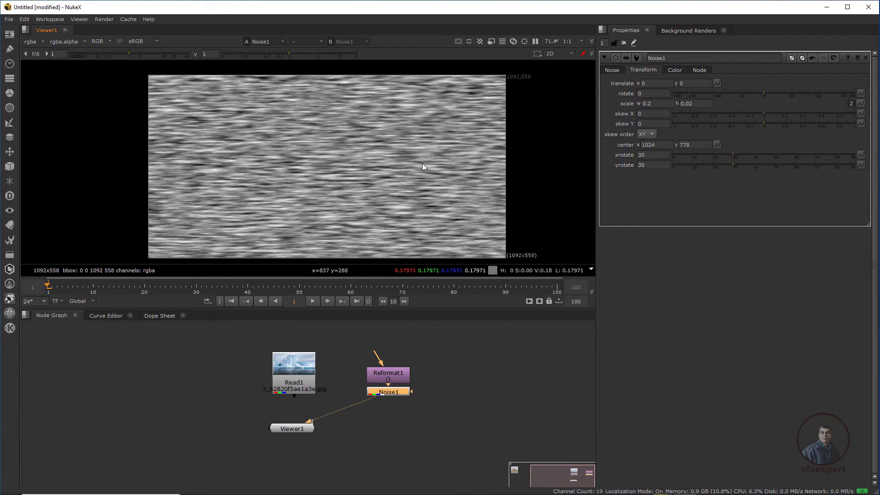
scroll(422, 163, up, 1)
Step: Try a z value of 1.2 on the noise and return it to 0
click(612, 70)
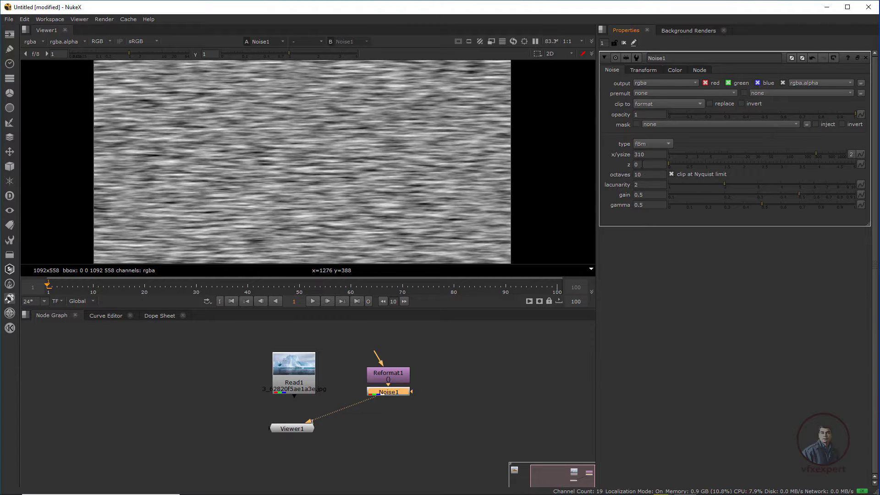
drag(669, 163, 716, 190)
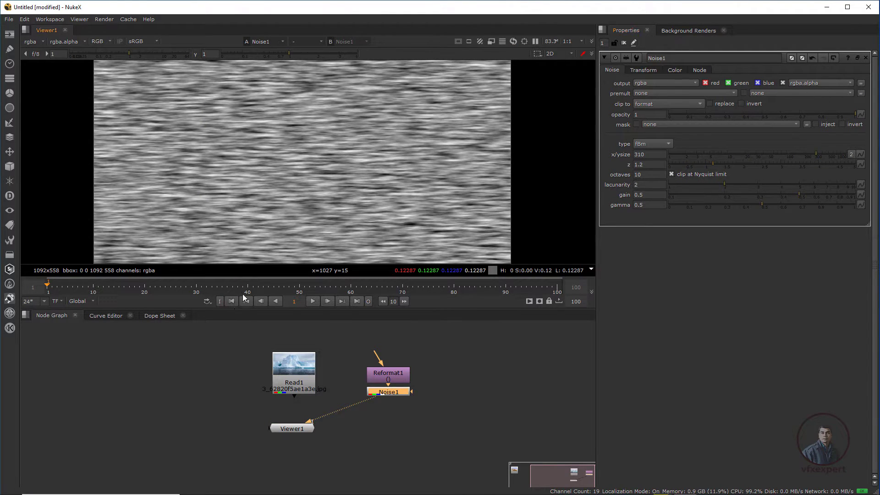
click(669, 164)
Step: Animate the noise's z value with keyframes of 0 at frame 1 and 1 at frame 100
right_click(860, 164)
click(841, 170)
click(358, 301)
click(641, 166)
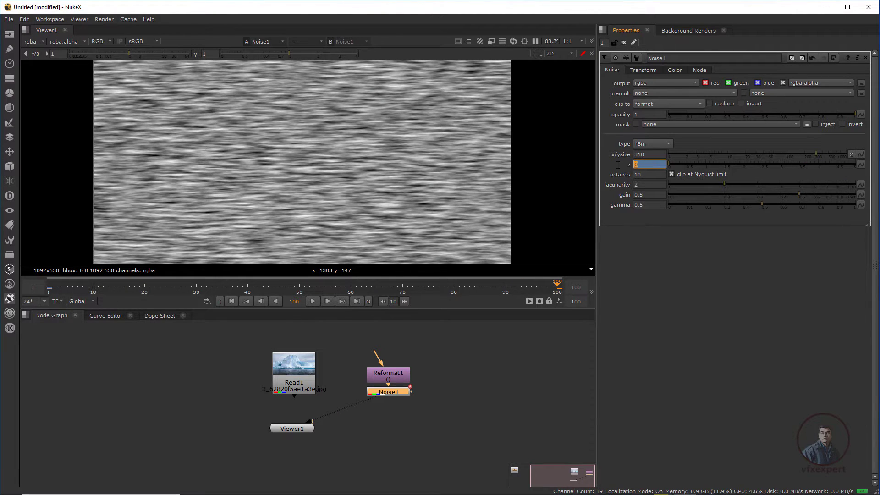
key(Return)
Step: Play the noise animation from the first frame to check its motion, and go to the last keyframe
click(232, 301)
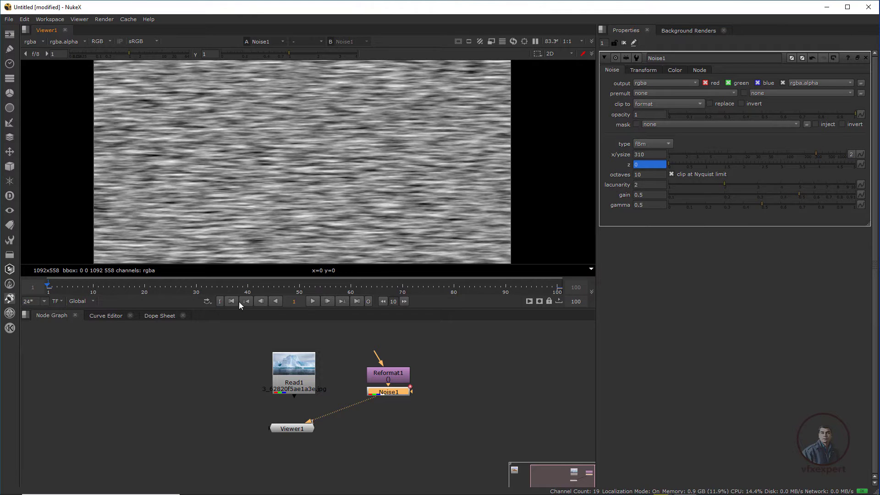
click(313, 302)
scroll(391, 227, up, 2)
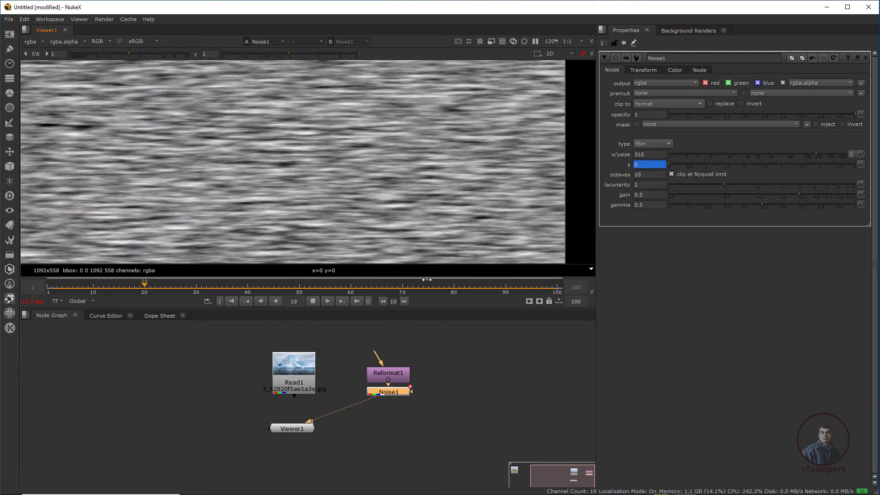
click(312, 300)
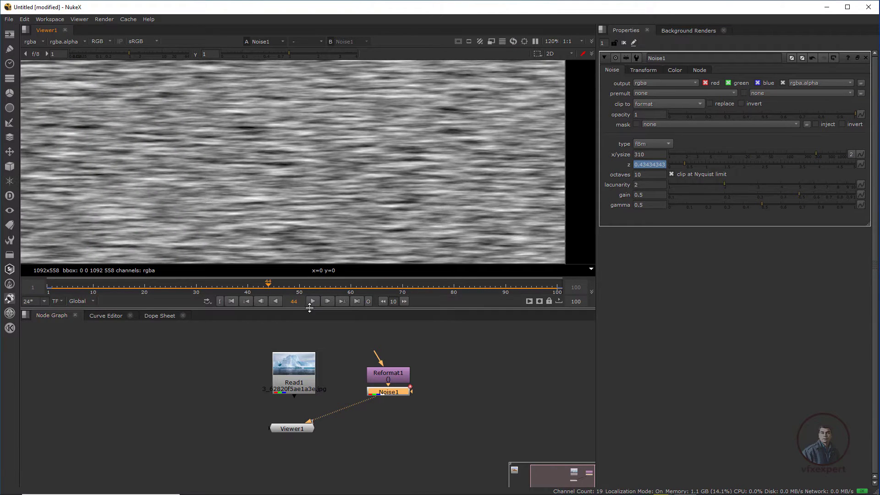
click(341, 301)
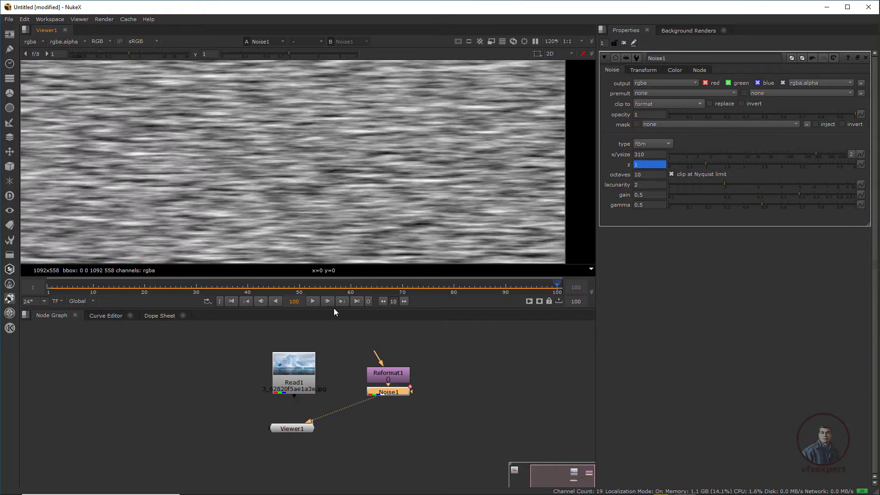
Step: Set the noise's z keyframe at frame 100 to 2 and play the animation from the first frame
click(648, 165)
text(2)
key(Return)
scroll(452, 159, down, 2)
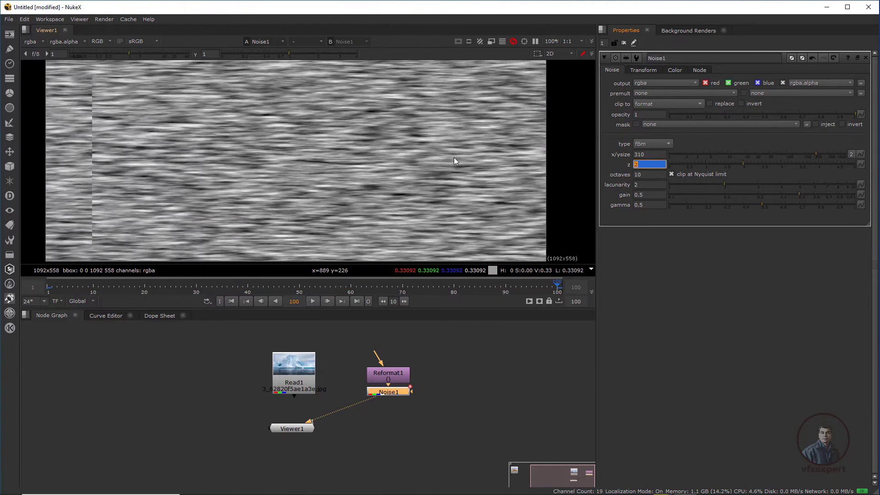
scroll(337, 186, down, 1)
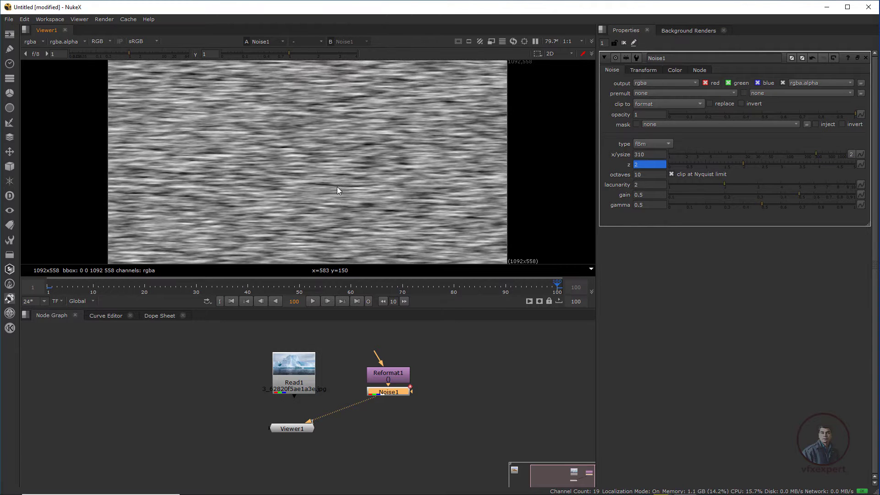
click(232, 302)
click(316, 300)
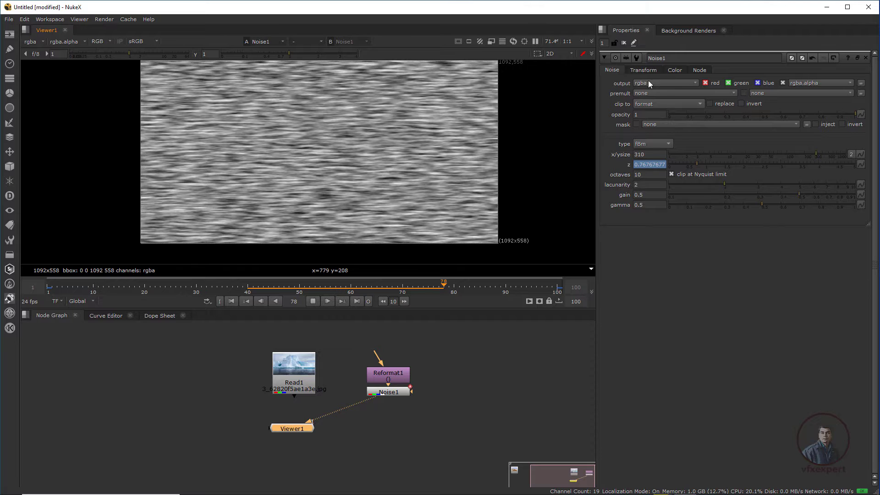
Step: Keyframe the noise transform's translate at x 0, y 0 on frame 1, and shift the noise downward at the last frame
click(644, 70)
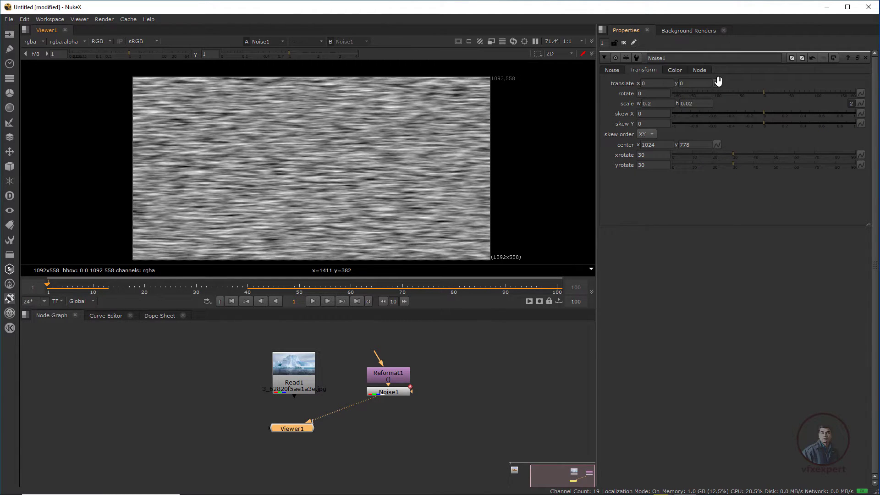
click(716, 84)
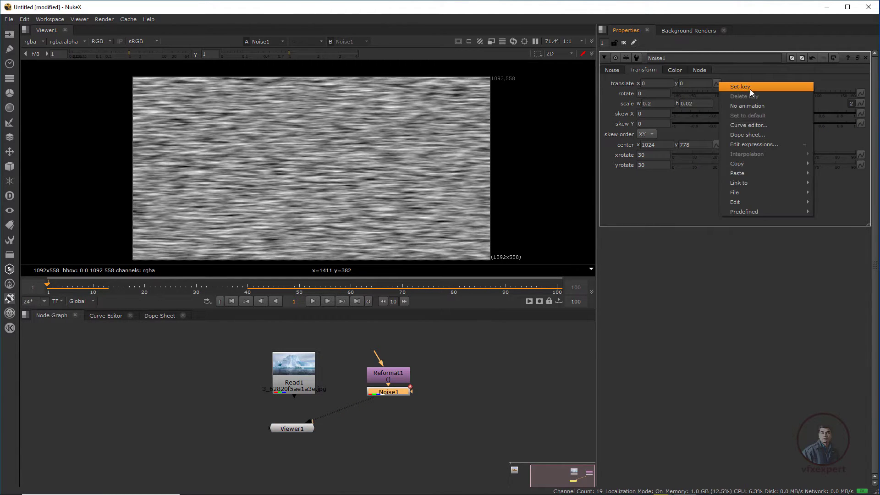
click(743, 88)
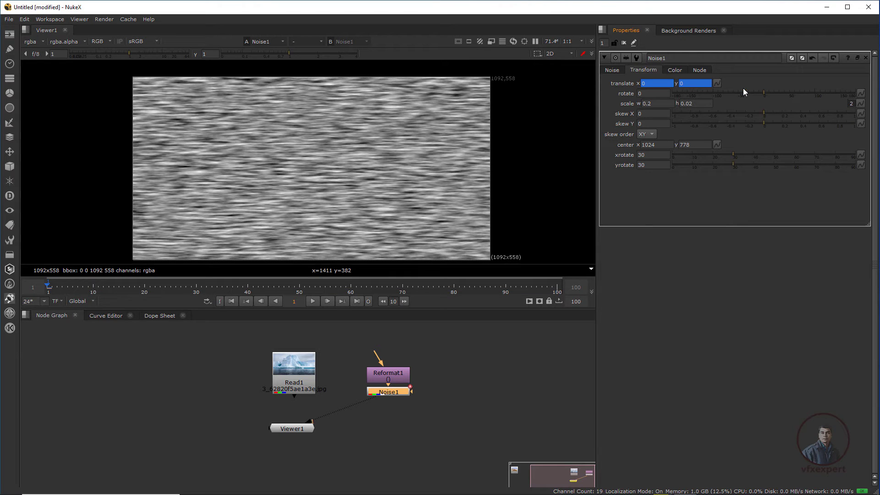
click(357, 301)
scroll(378, 190, down, 2)
middle_drag(400, 190, 352, 209)
drag(414, 76, 420, 91)
Step: Play the animation to check how the noise drifts and evolves, and stop it
click(313, 301)
scroll(251, 201, up, 2)
scroll(391, 204, up, 1)
click(312, 301)
click(313, 301)
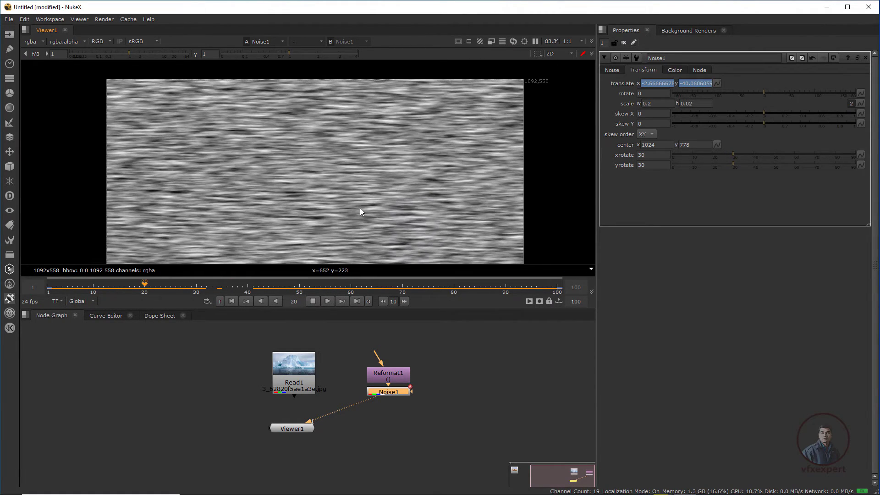
scroll(359, 208, down, 1)
click(313, 301)
Step: Show the iceberg photo in the viewer with its water area in view
click(299, 370)
key(1)
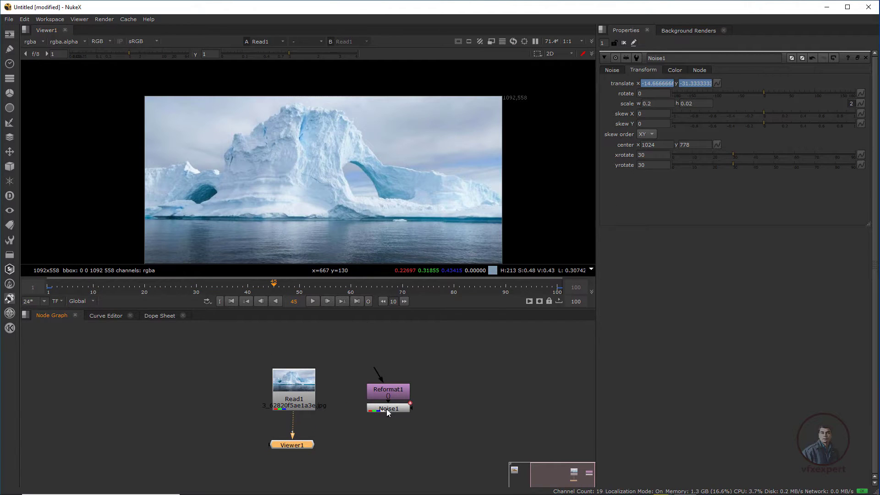
middle_drag(383, 218, 373, 178)
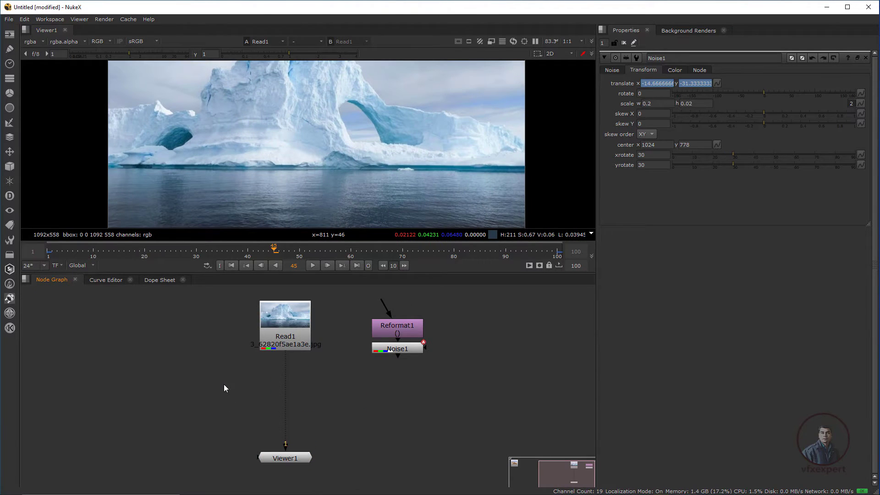
Step: Add an IDistort node and place it beside the viewer node in the node graph
key(Tab)
text(id)
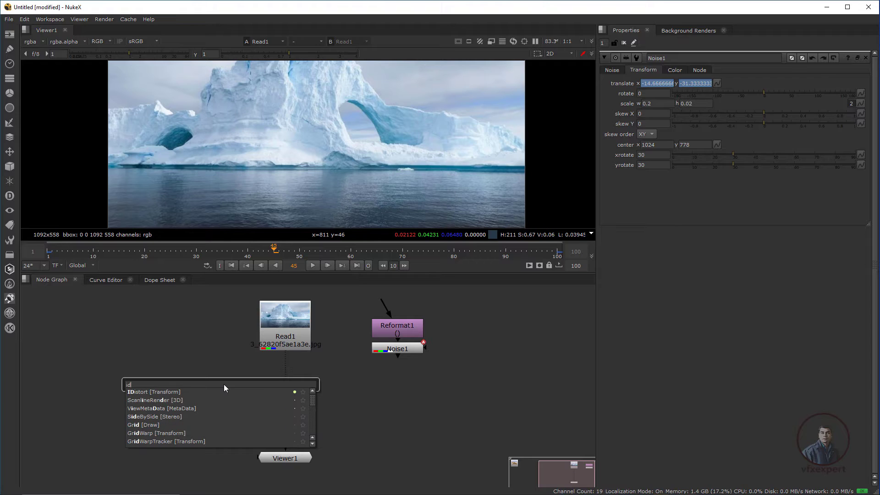
click(211, 391)
click(374, 411)
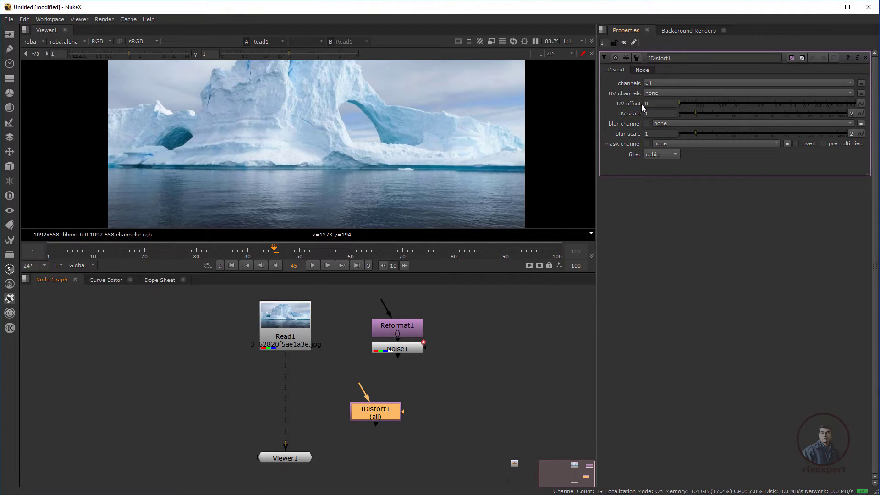
drag(383, 413, 390, 469)
Step: Show the noise in the viewer and sample areas of its black and white pattern
click(401, 400)
click(402, 348)
key(1)
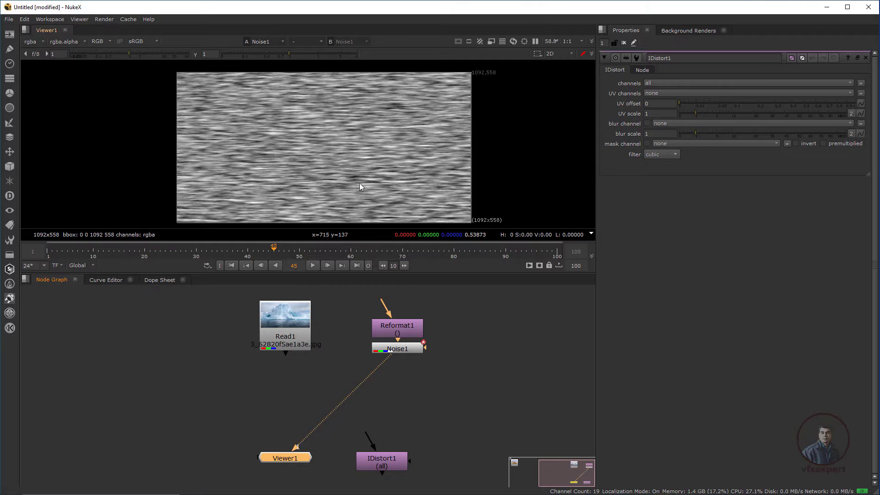
middle_drag(359, 183, 348, 181)
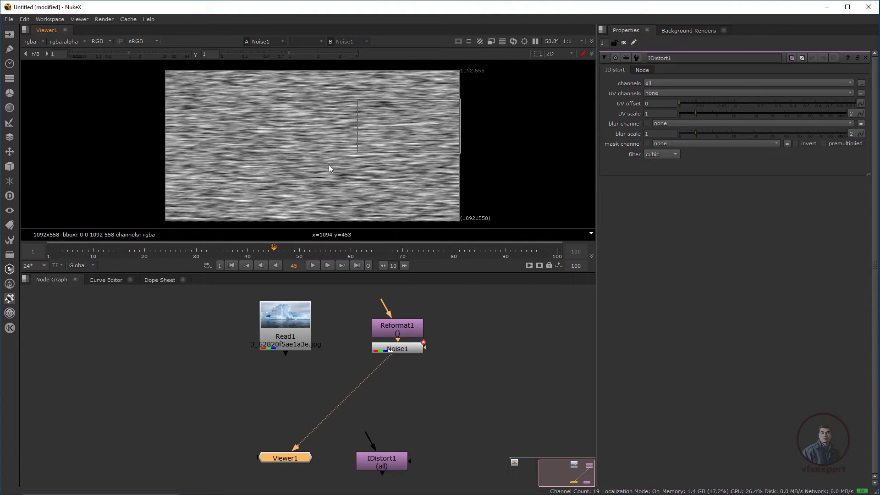
ctrl+shift+drag(479, 111, 342, 179)
ctrl+click(342, 180)
ctrl+shift+drag(466, 116, 298, 178)
ctrl+click(357, 162)
Step: Move the iceberg's Read node up slightly and add a Copy node below it
click(316, 433)
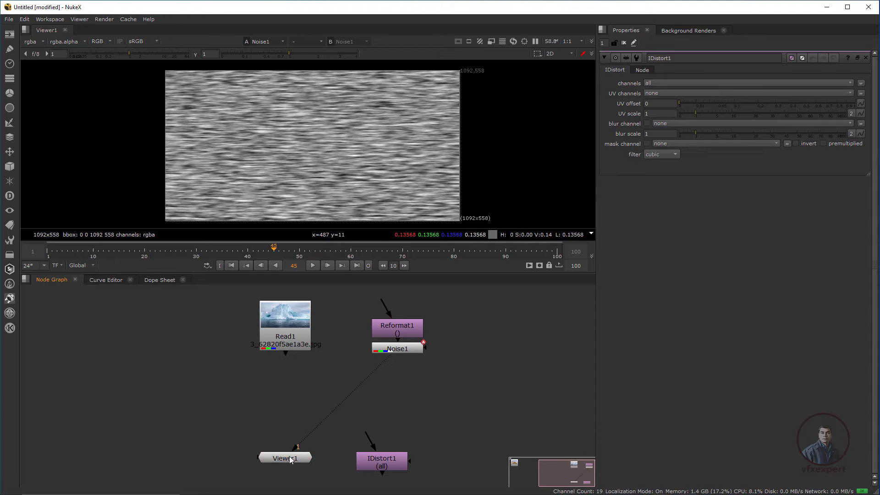
drag(290, 338, 288, 326)
click(260, 393)
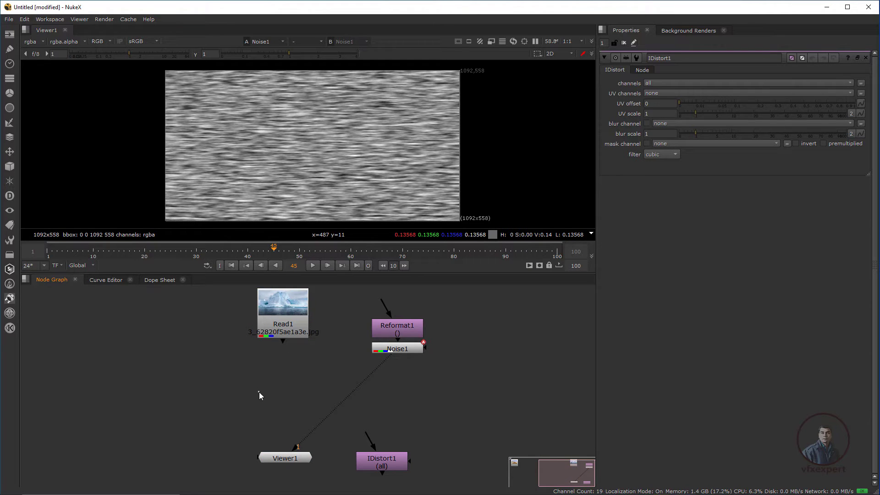
double_click(268, 392)
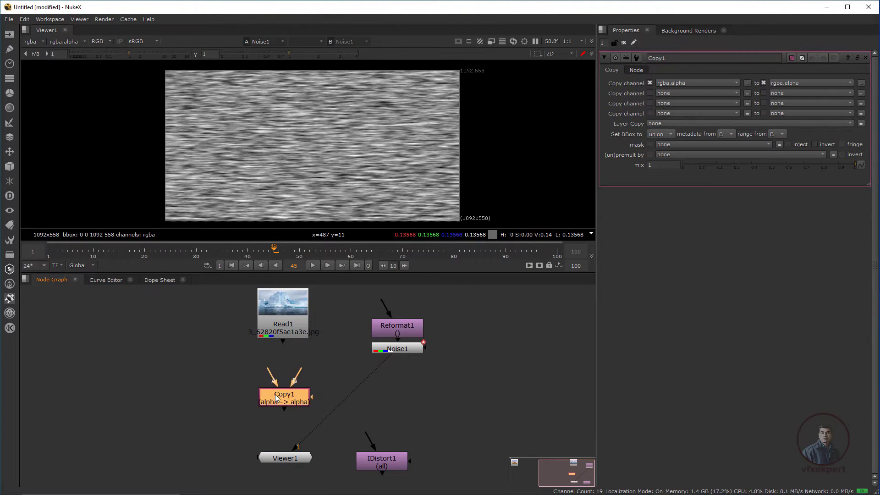
Step: Connect the Copy node's B input to the iceberg's Read node and its A input to the Noise node
mouse_move(295, 321)
mouse_down()
mouse_move(277, 318)
mouse_move(294, 328)
mouse_up()
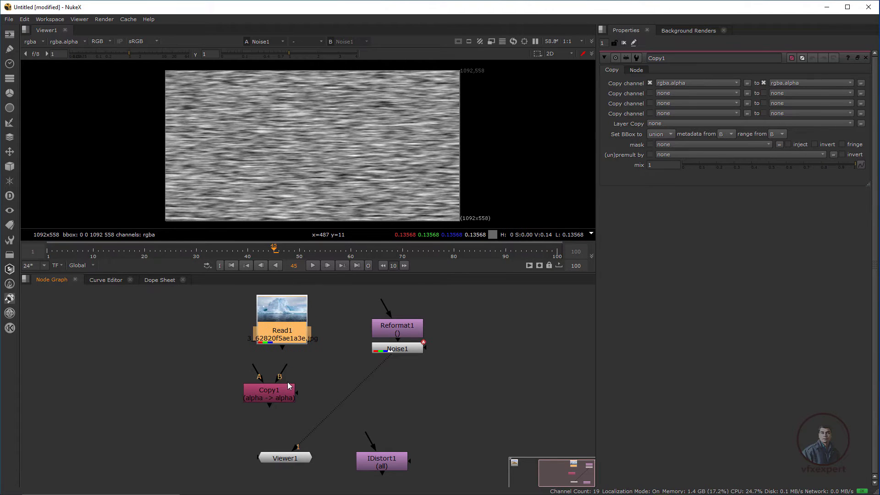
drag(299, 364, 293, 328)
drag(355, 292, 419, 373)
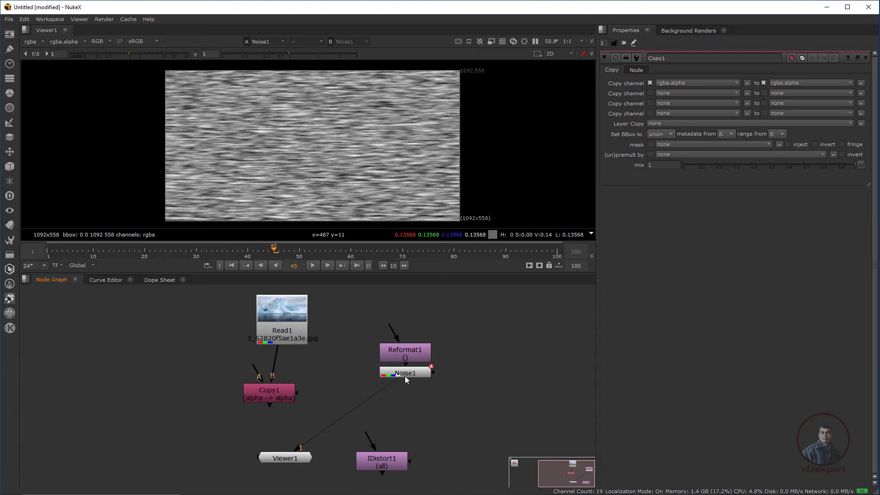
drag(292, 393, 299, 387)
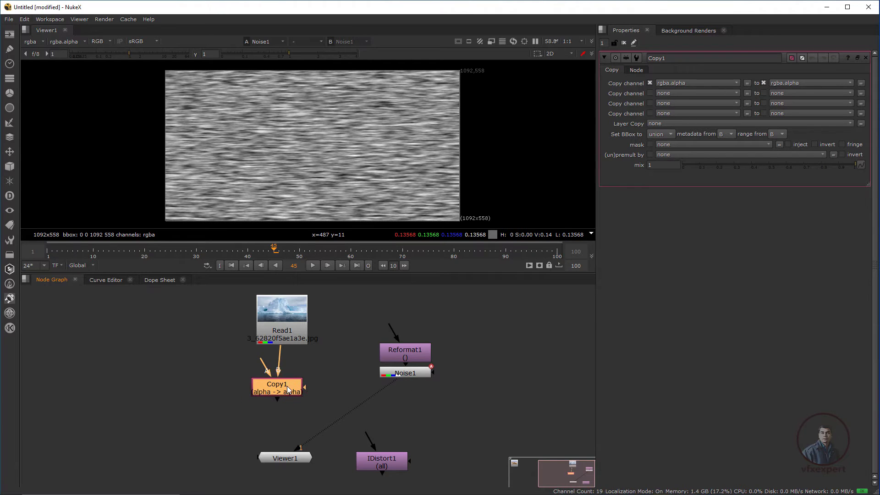
drag(264, 366, 411, 375)
drag(440, 333, 385, 383)
Step: Connect the IDistort node below the Copy node and feed its output to the viewer
click(295, 460)
drag(296, 460, 276, 381)
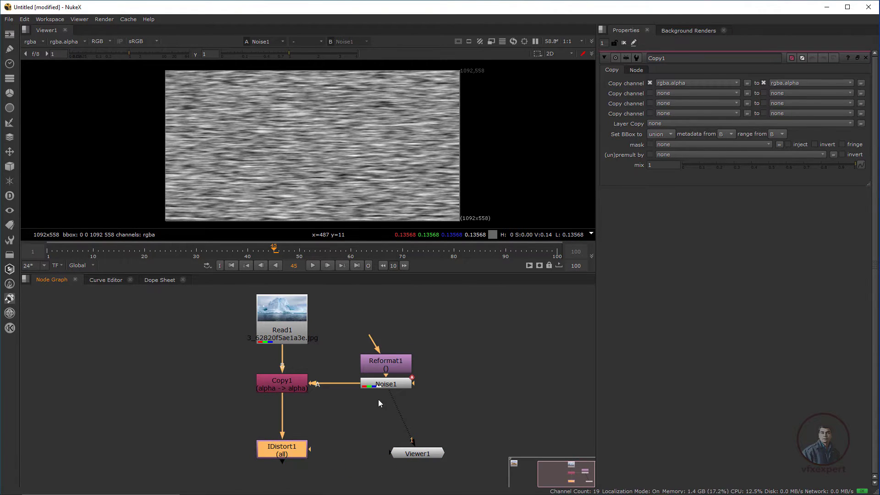
drag(388, 394, 314, 454)
drag(412, 454, 292, 482)
Step: Set the Copy node to copy rgba.alpha to forward.u
click(740, 128)
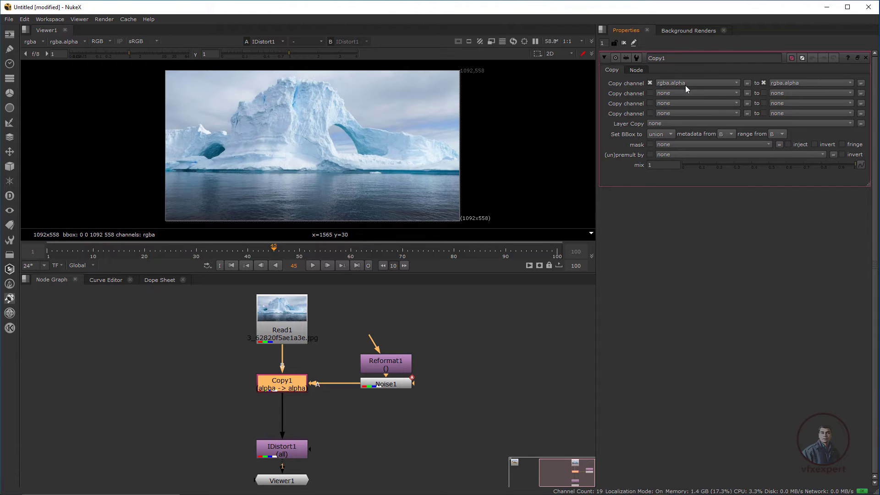
click(806, 84)
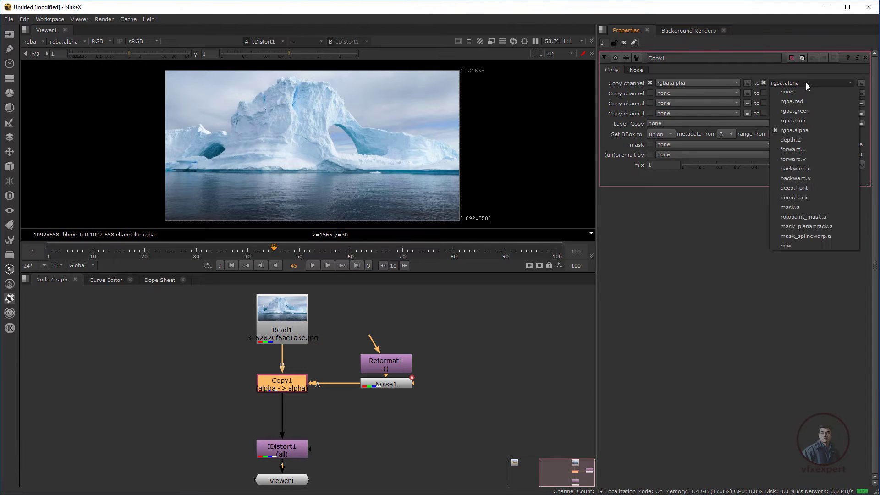
click(801, 149)
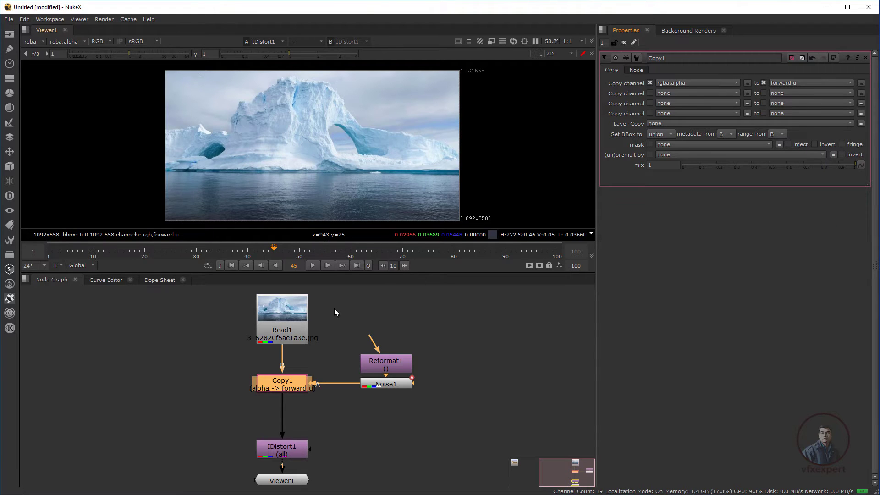
Step: Inspect the iceberg photo's water area and the IDistort node's UV channel choices
click(291, 453)
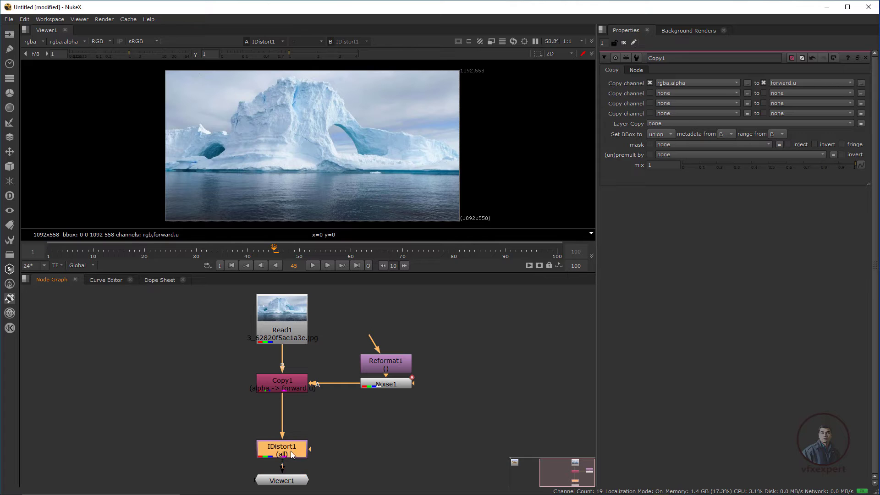
double_click(291, 453)
scroll(346, 152, up, 2)
scroll(363, 171, down, 2)
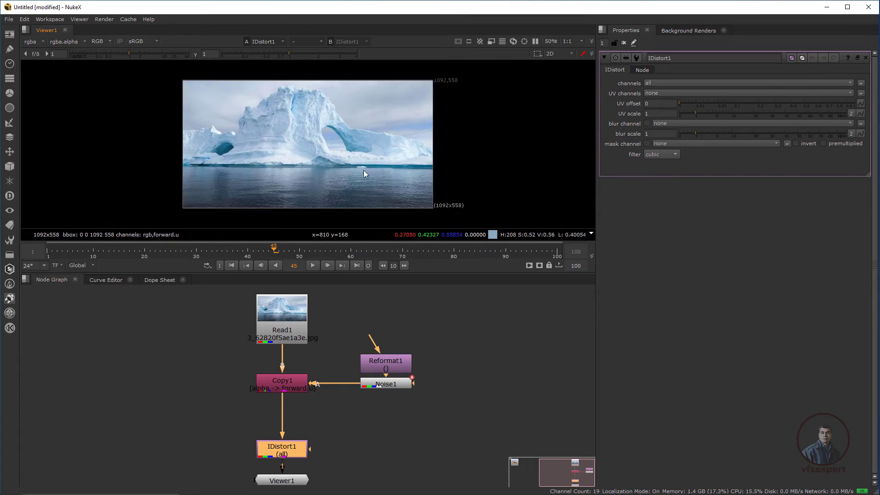
scroll(338, 183, up, 4)
mouse_move(275, 252)
mouse_down()
mouse_move(338, 252)
mouse_move(258, 251)
mouse_up()
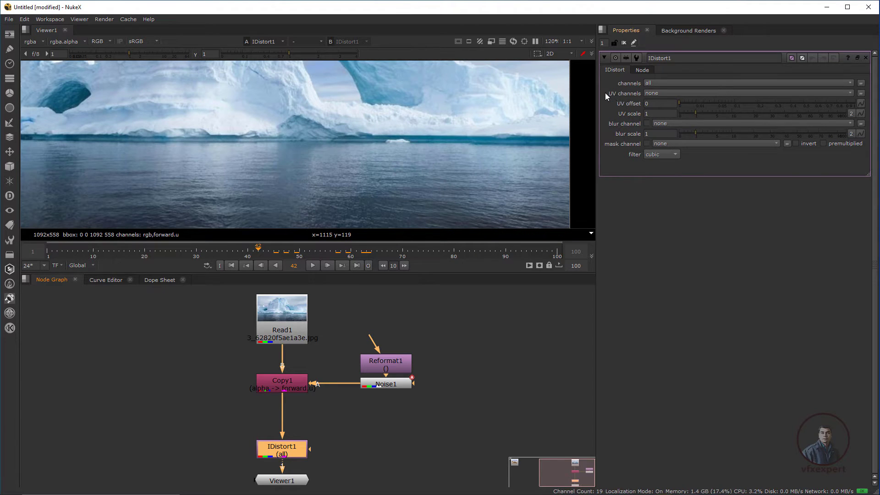
click(675, 94)
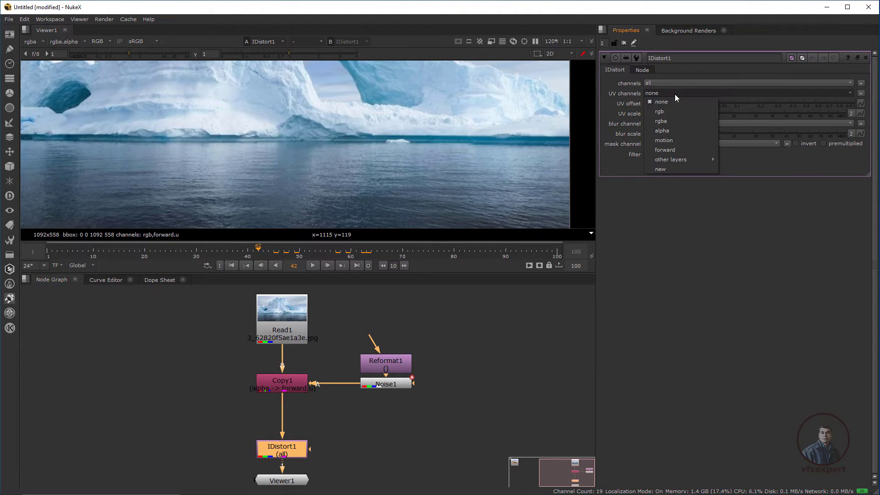
click(665, 149)
Step: Review the Copy node's destination channel choices for the copied alpha
double_click(294, 384)
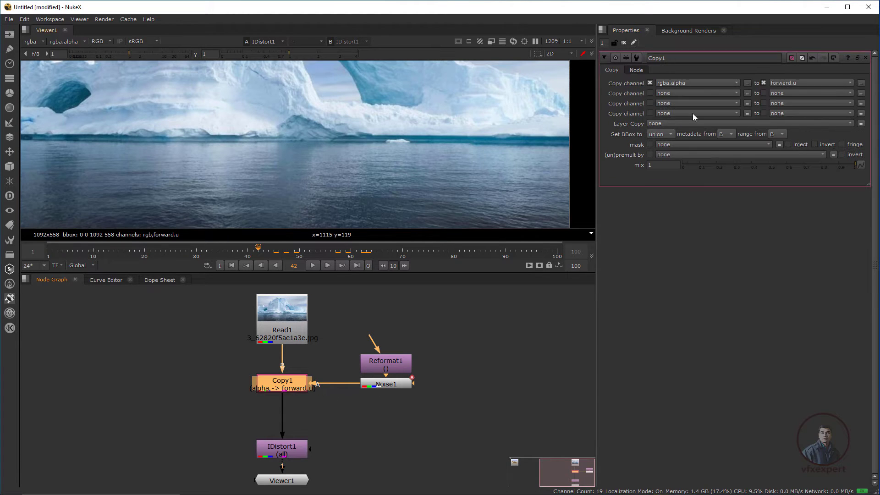
click(791, 82)
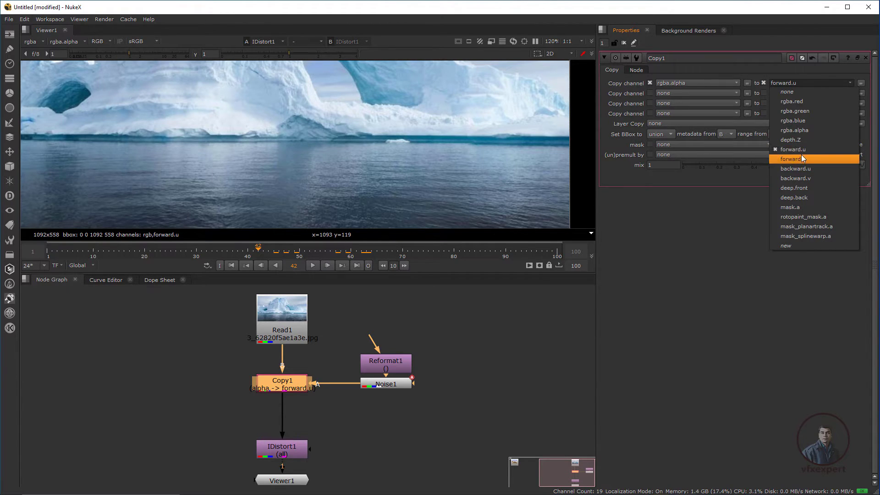
click(705, 210)
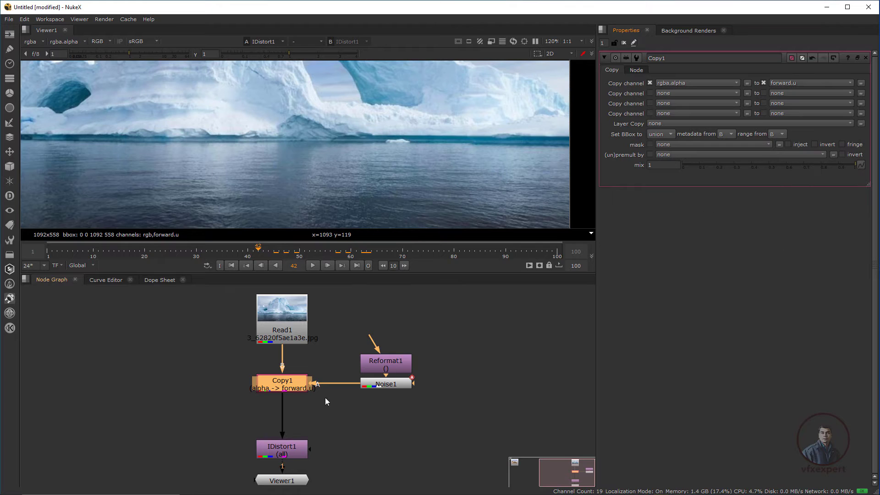
Step: Set the IDistort node's UV channels to forward
click(294, 449)
double_click(295, 449)
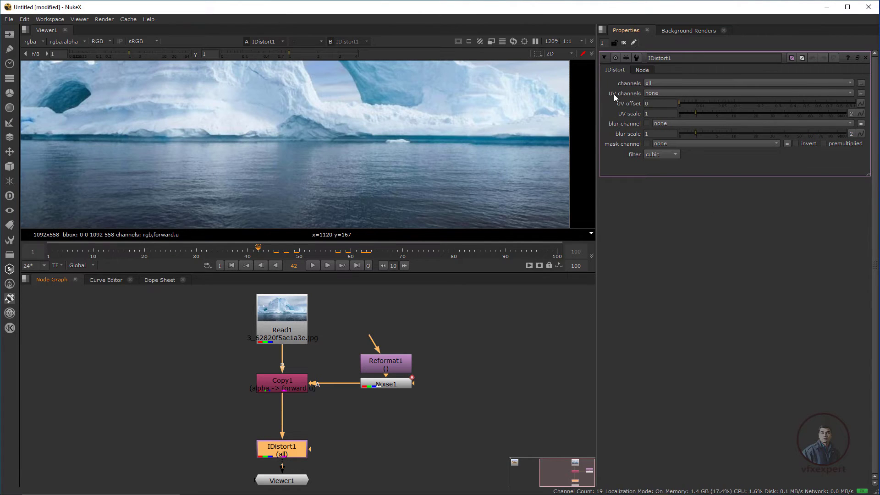
click(673, 91)
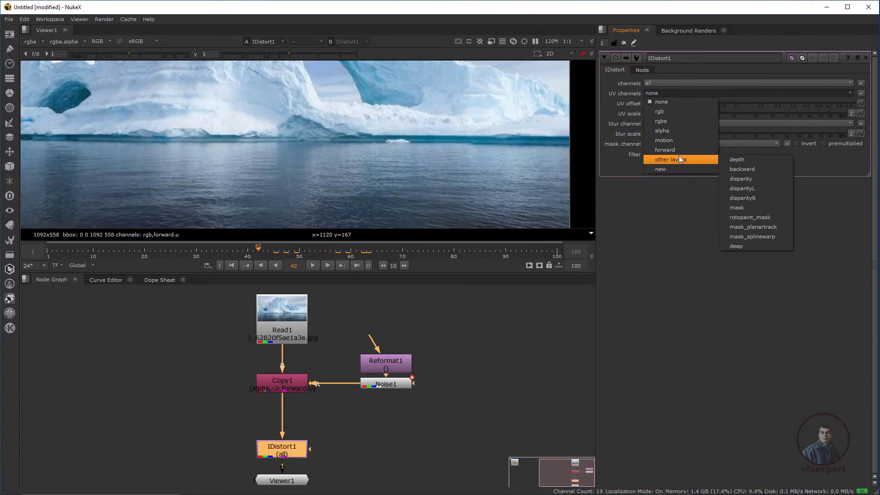
click(675, 149)
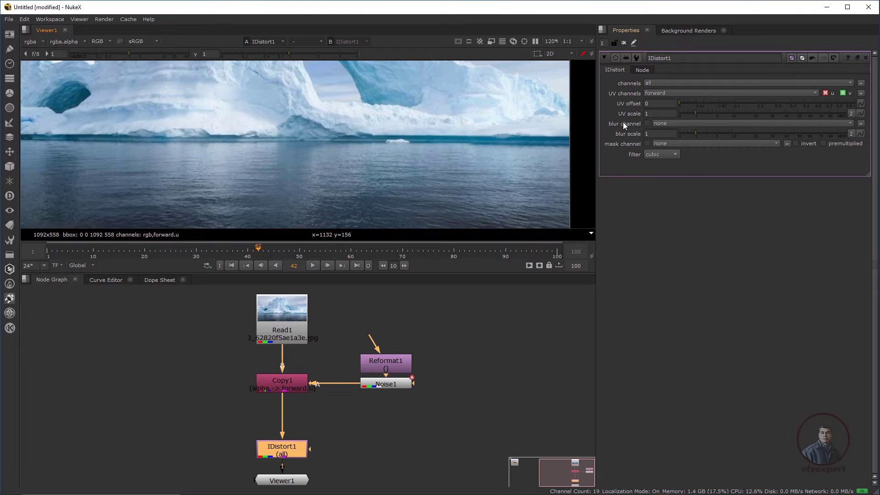
Step: Set the IDistort's UV scale to 17.5 and play the animation to check the water ripples
drag(696, 113, 748, 120)
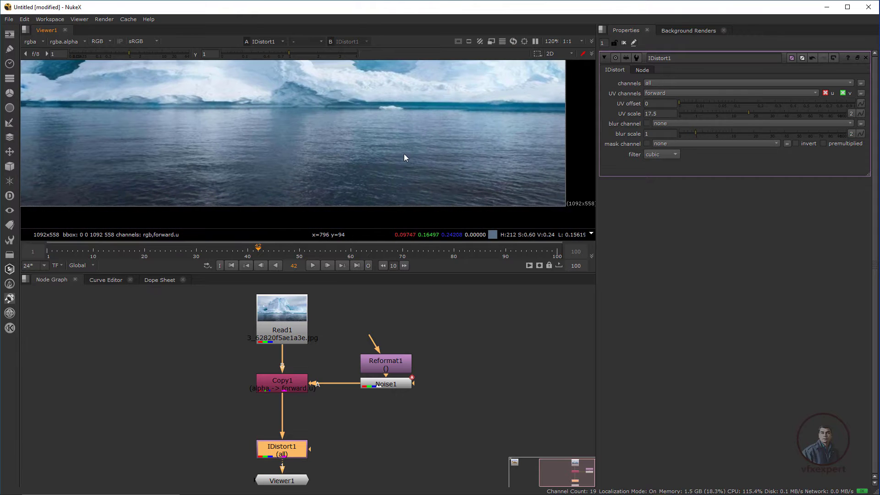
scroll(372, 214, up, 2)
click(313, 265)
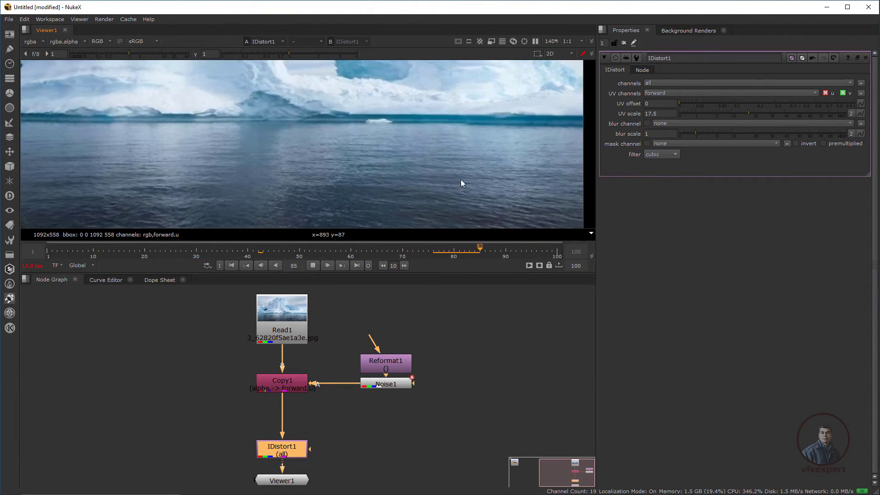
Step: Stop the playback and review the Copy node's destination channel choices beside forward.u
scroll(387, 181, down, 2)
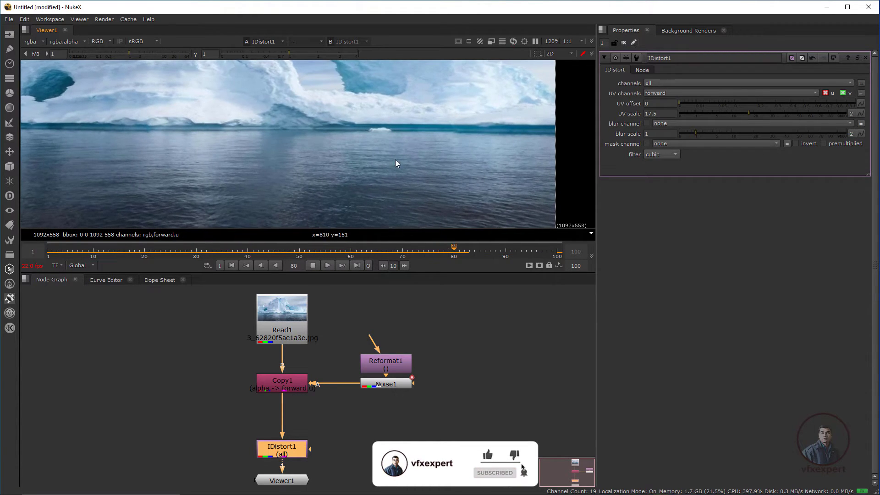
click(313, 266)
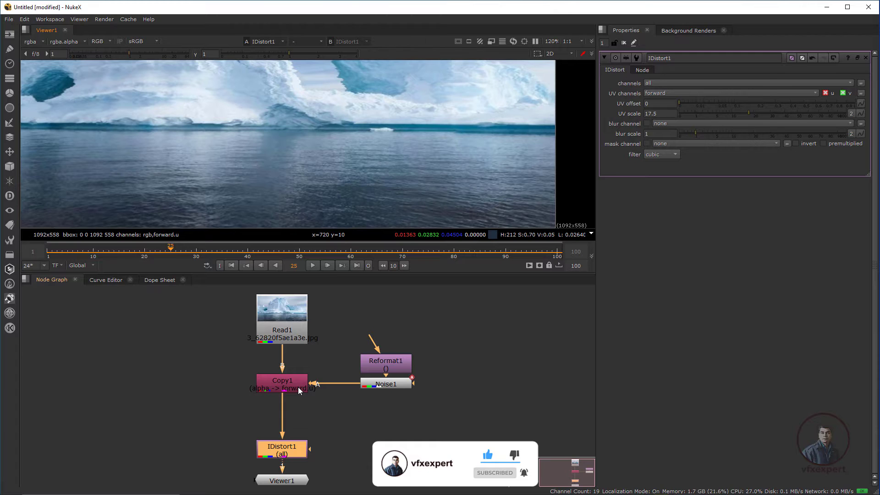
double_click(298, 387)
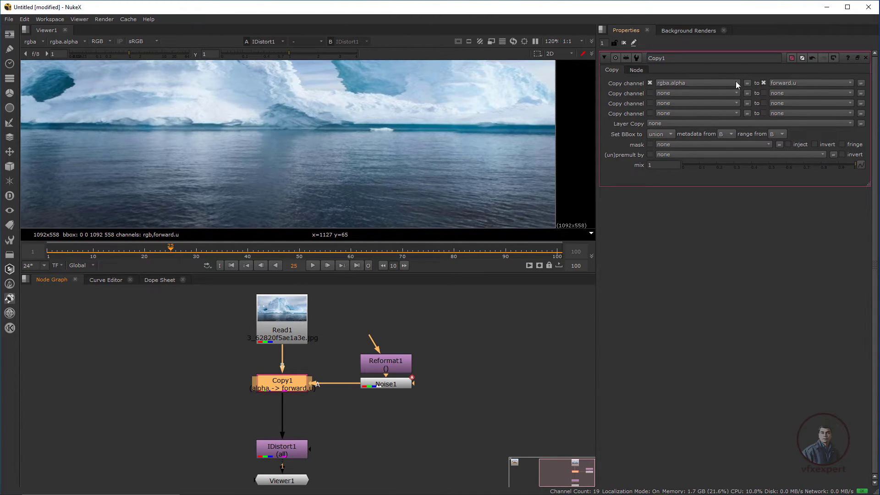
click(798, 83)
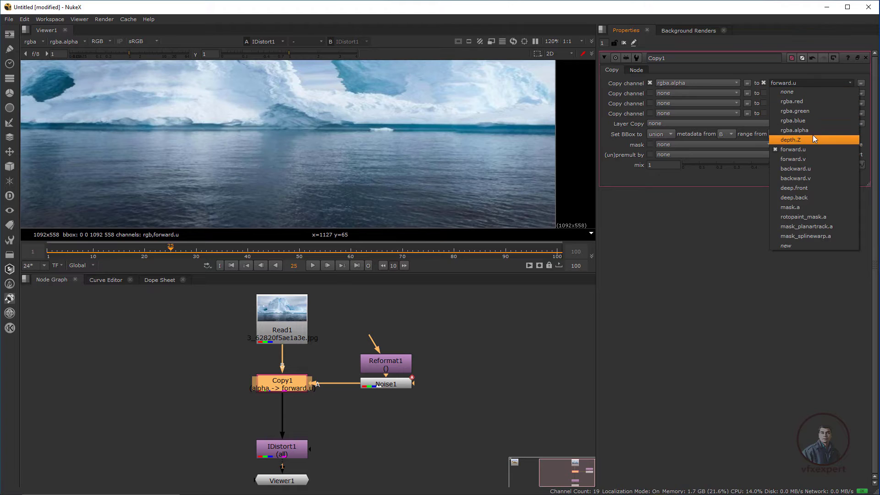
click(692, 68)
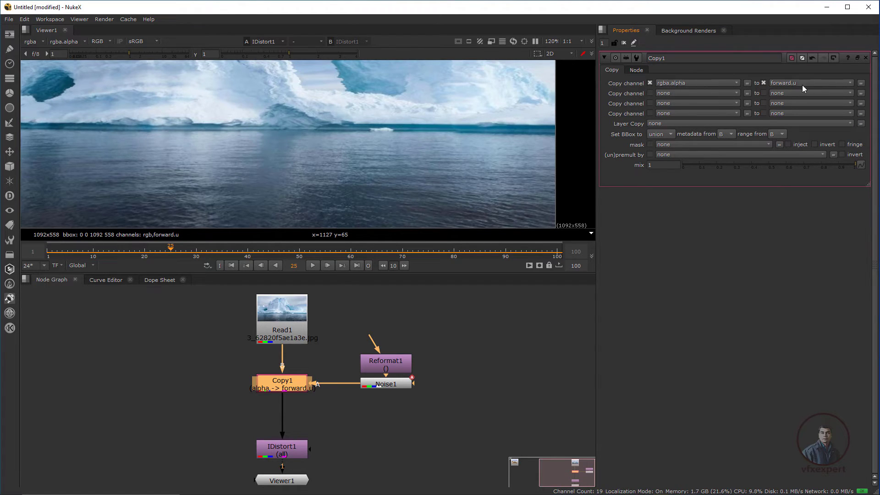
Step: View the Noise node's output and check its alpha, red, green and blue channels one by one
click(385, 387)
key(1)
scroll(422, 138, down, 3)
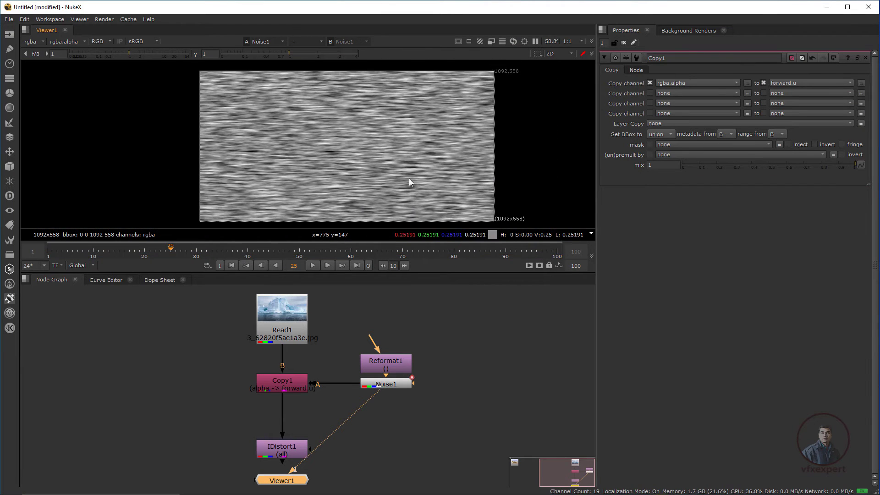
key(a)
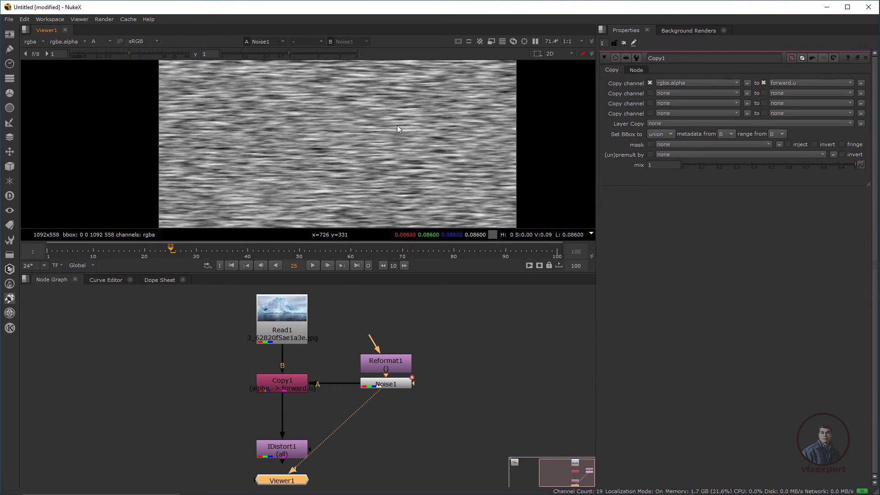
key(r)
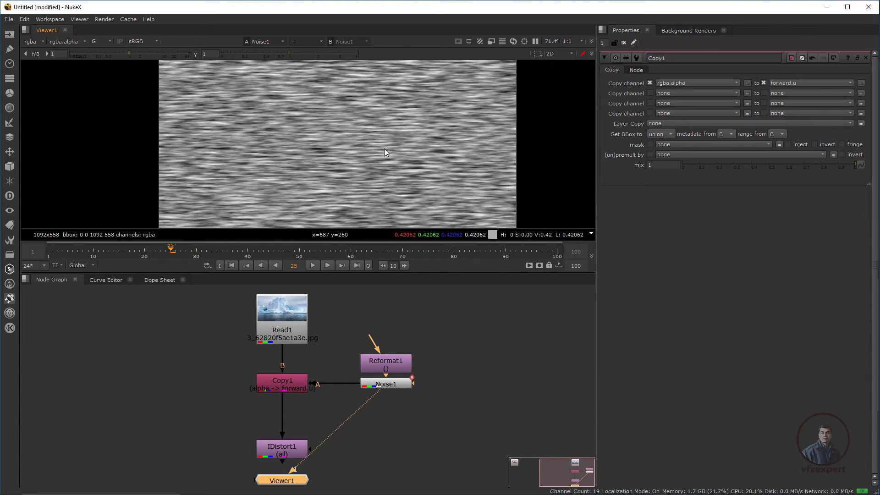
key(b)
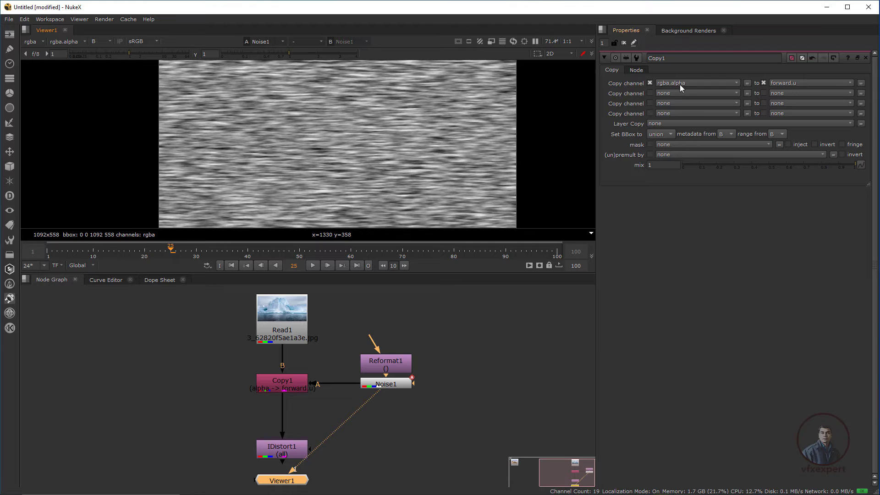
Step: View the IDistort node's result in full RGB colour again
click(282, 452)
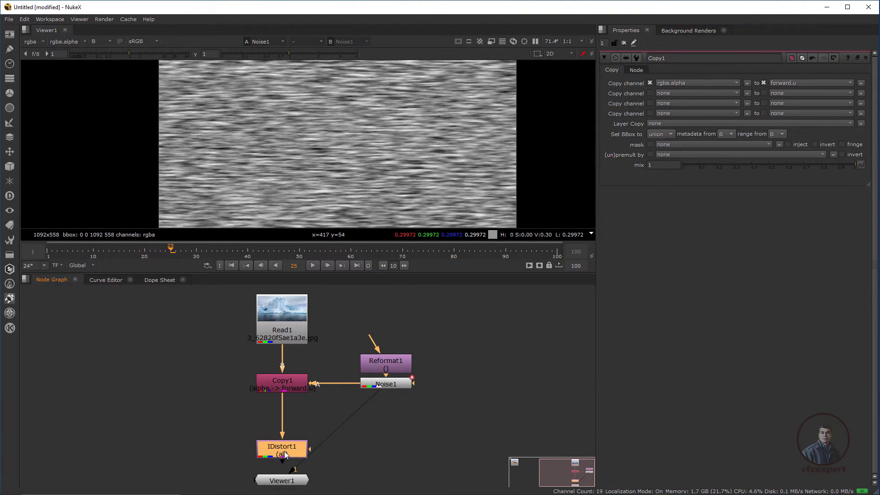
key(1)
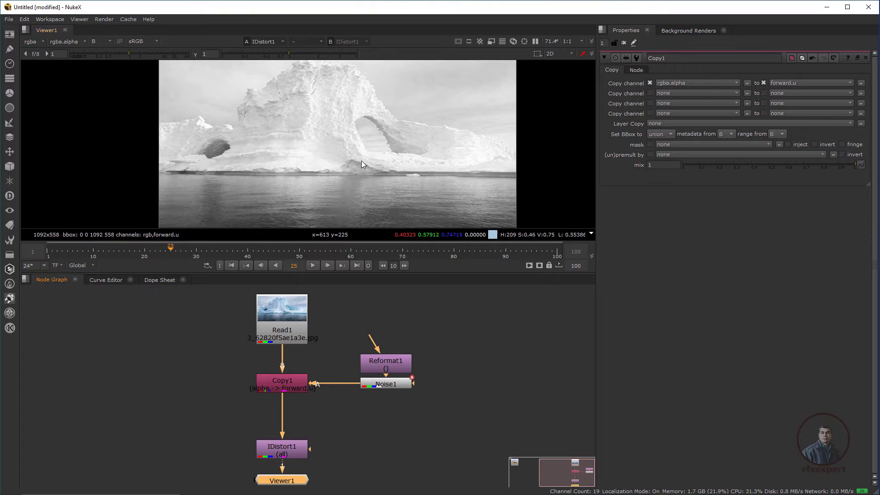
key(b)
scroll(371, 165, up, 2)
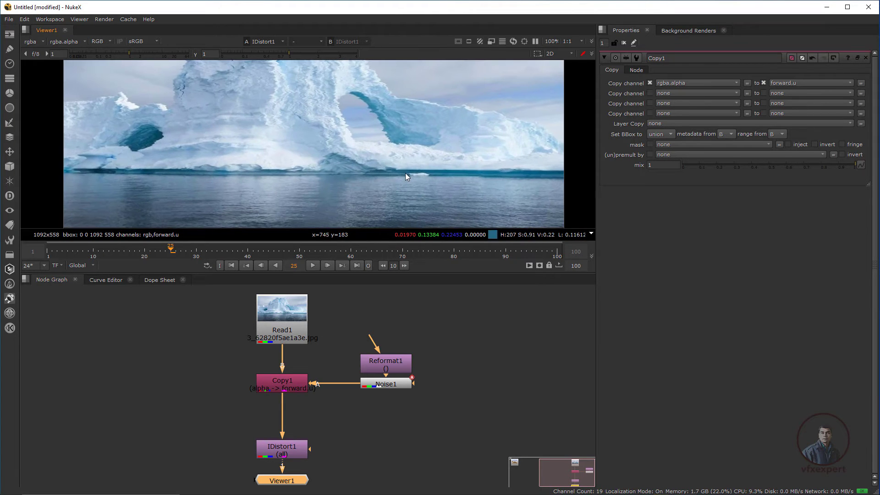
Step: Disable the u channel of the IDistort's forward UV channels and play the animation to compare the water
double_click(297, 453)
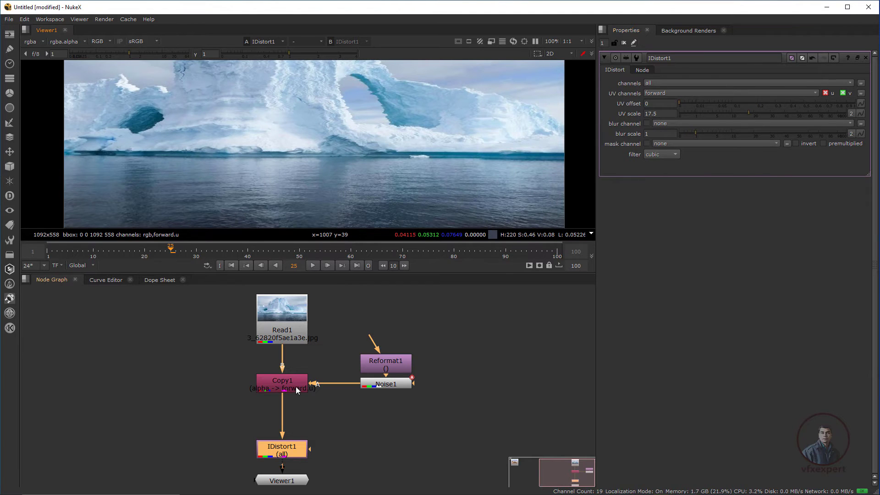
click(825, 93)
click(311, 266)
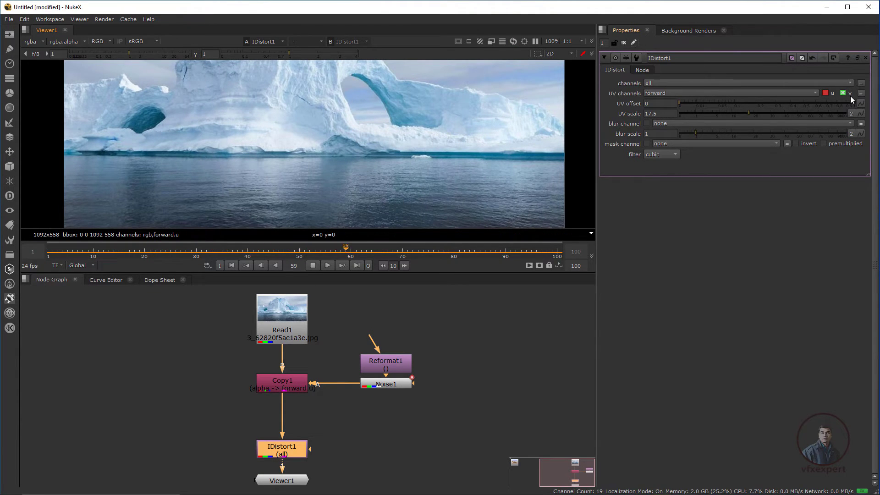
click(315, 265)
Step: Try copying rgba.alpha to forward.v in the Copy node and play the animation to check the distortion
double_click(289, 384)
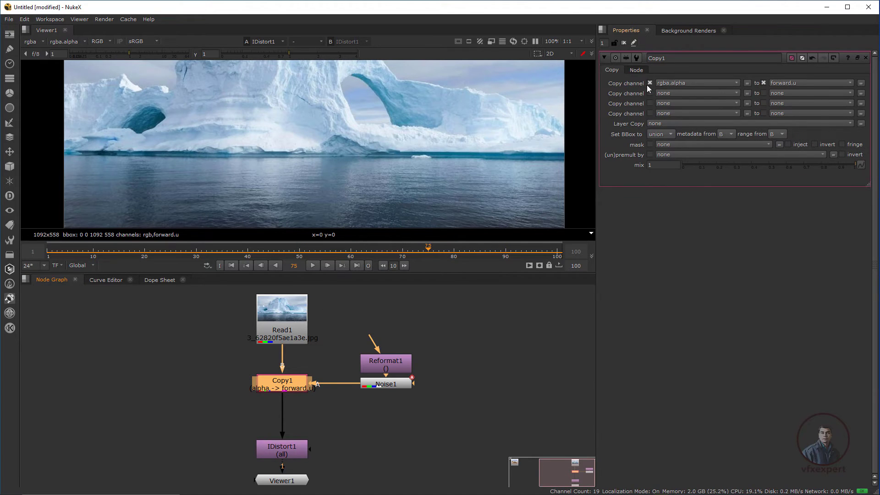
click(813, 84)
click(795, 161)
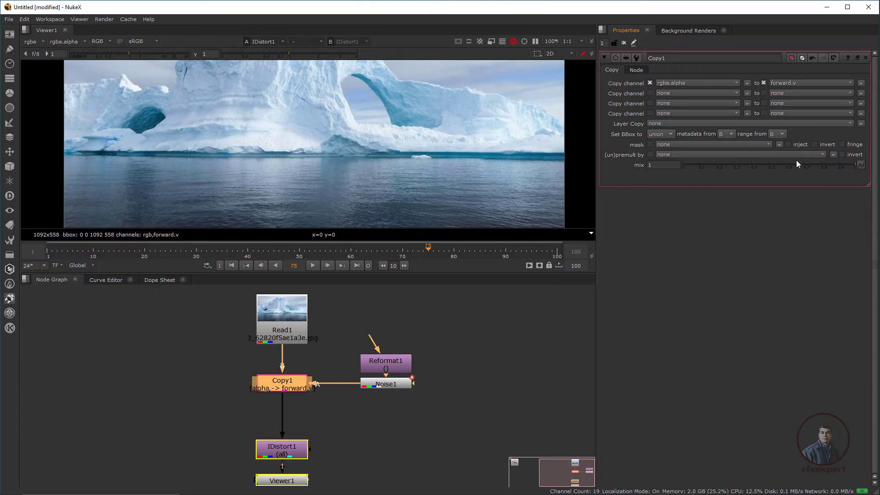
click(313, 265)
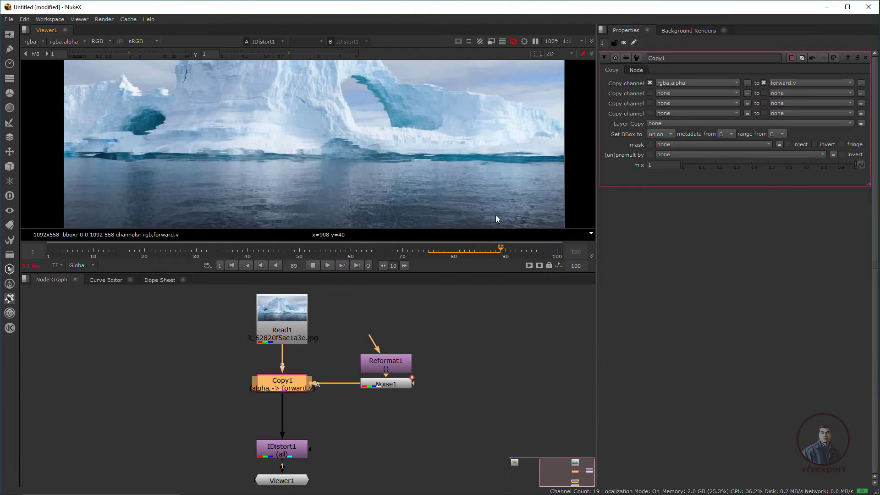
scroll(411, 194, down, 1)
click(313, 266)
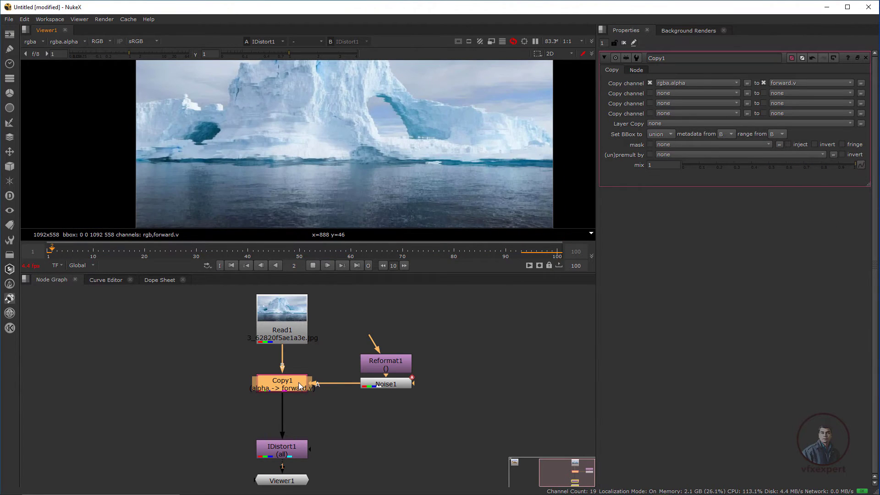
Step: Set the Copy node to copy rgba.red to forward.u and rgba.green to forward.v
click(796, 82)
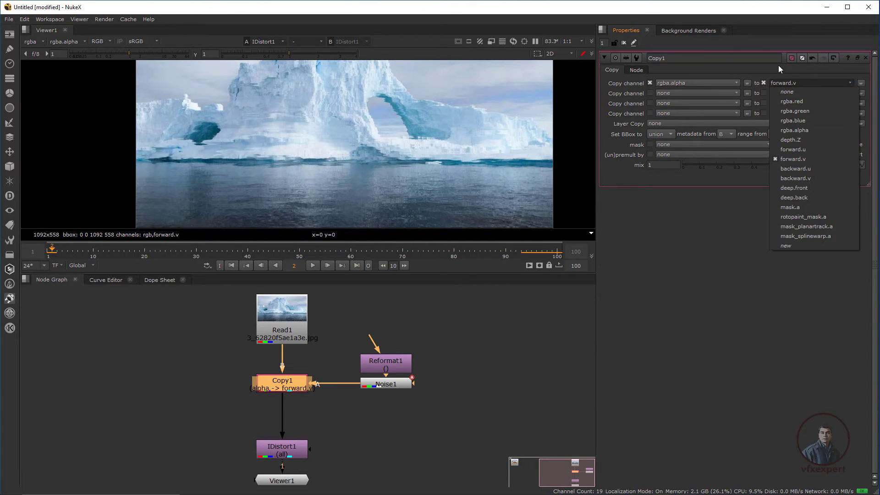
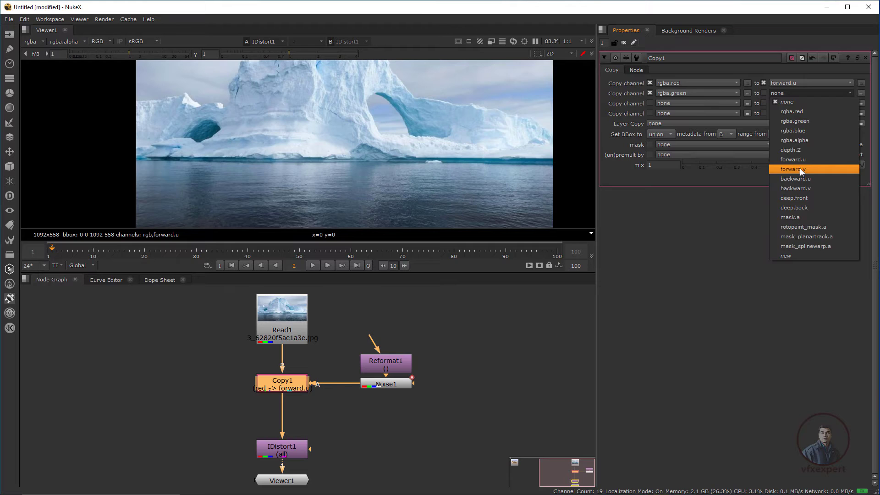
click(799, 168)
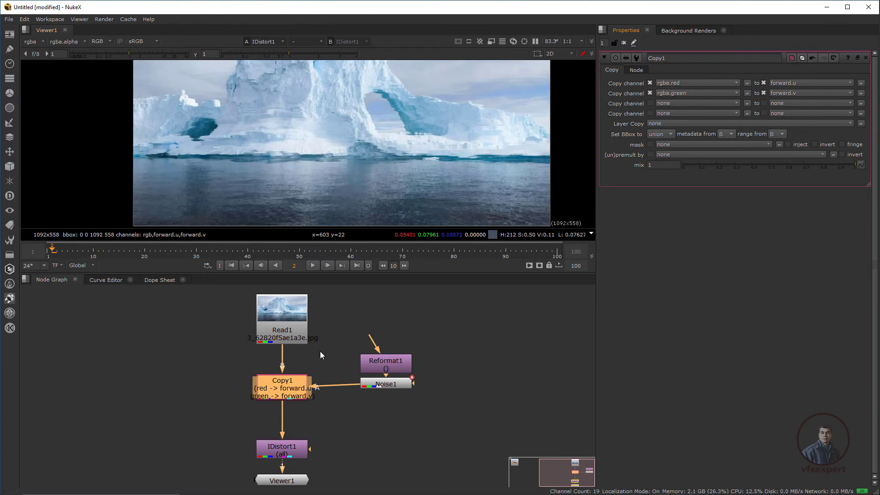
Step: Re-enable the u channel in the IDistort's UV channels and play the animation to check the combined distortion
click(288, 446)
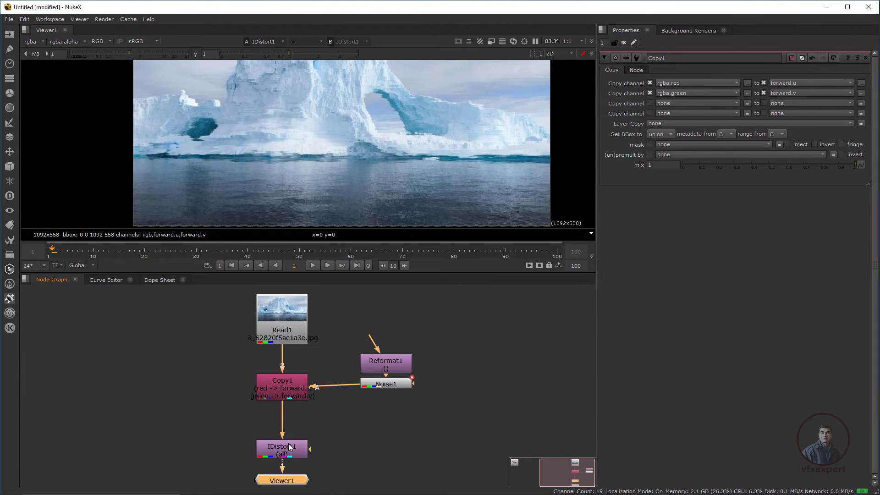
double_click(289, 447)
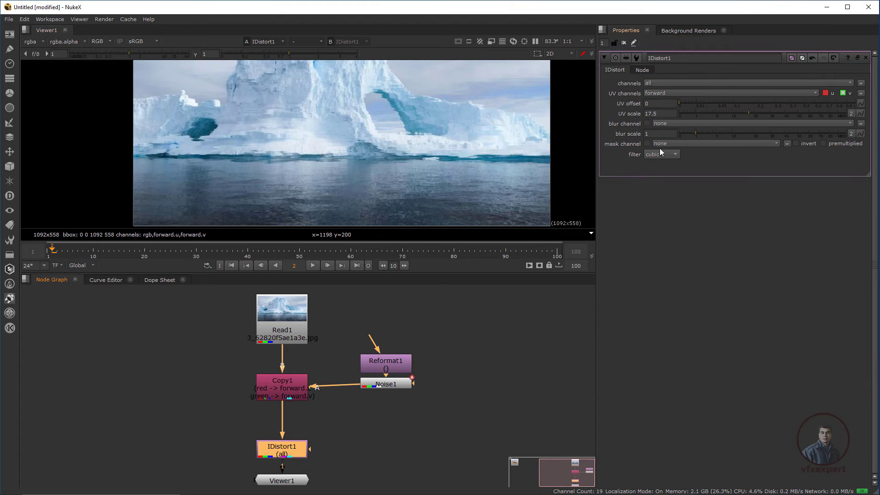
click(313, 266)
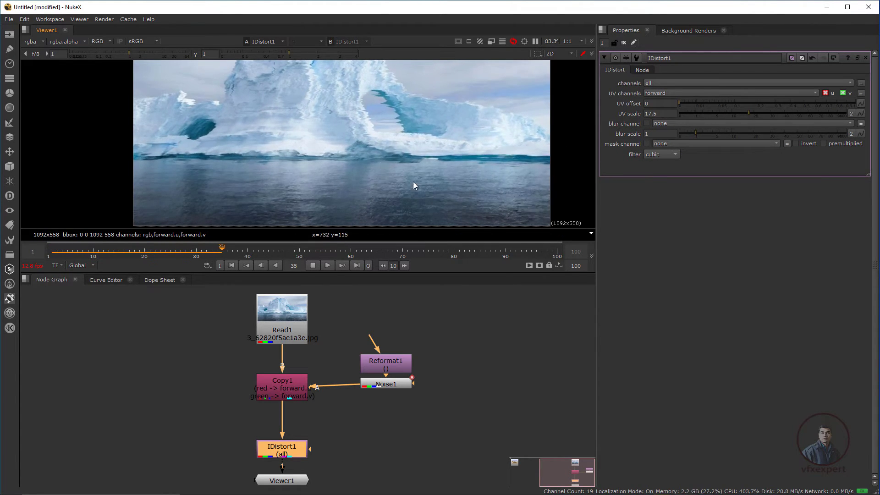
click(313, 265)
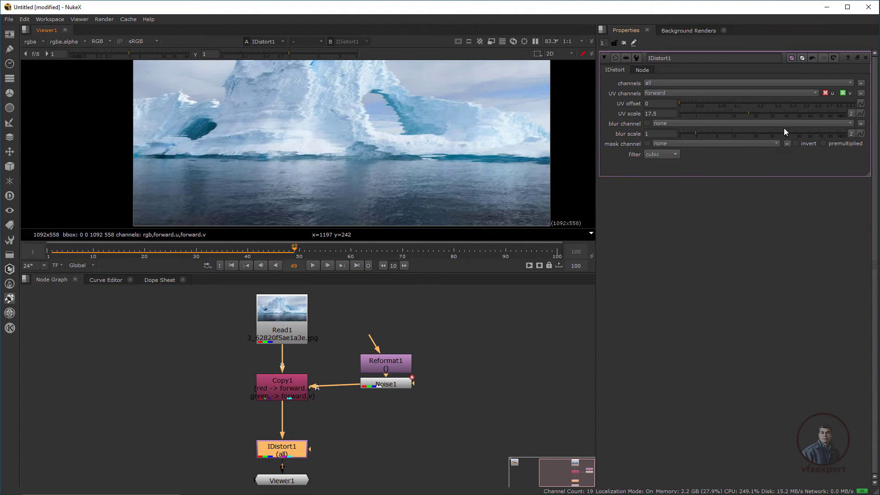
Step: Compare the distortion during playback by switching the IDistort's v and u channels off and on separately
click(843, 93)
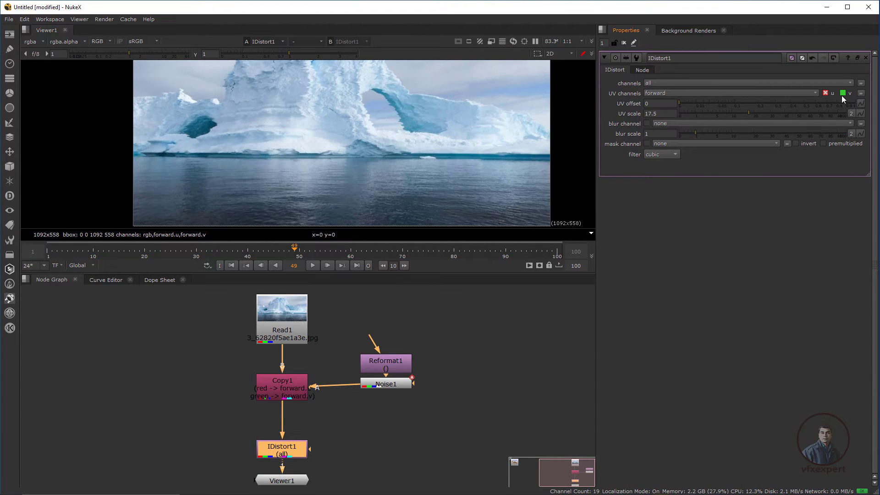
key(l)
scroll(474, 192, up, 2)
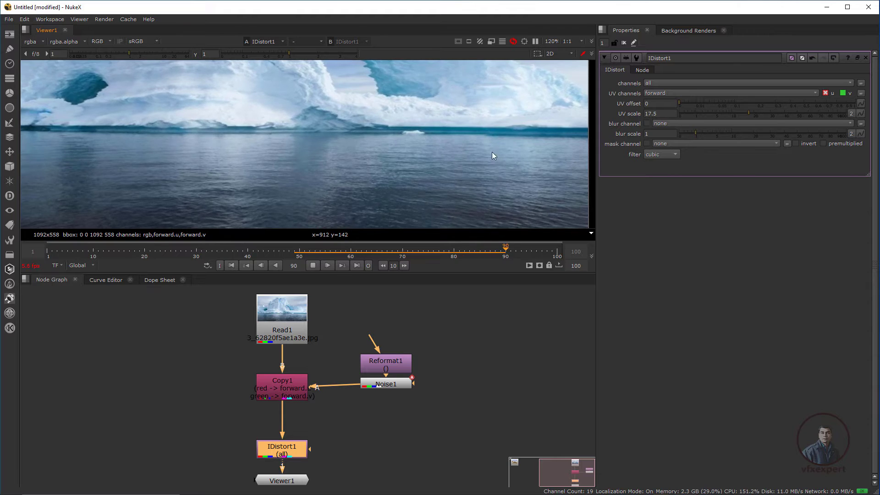
click(842, 93)
click(825, 93)
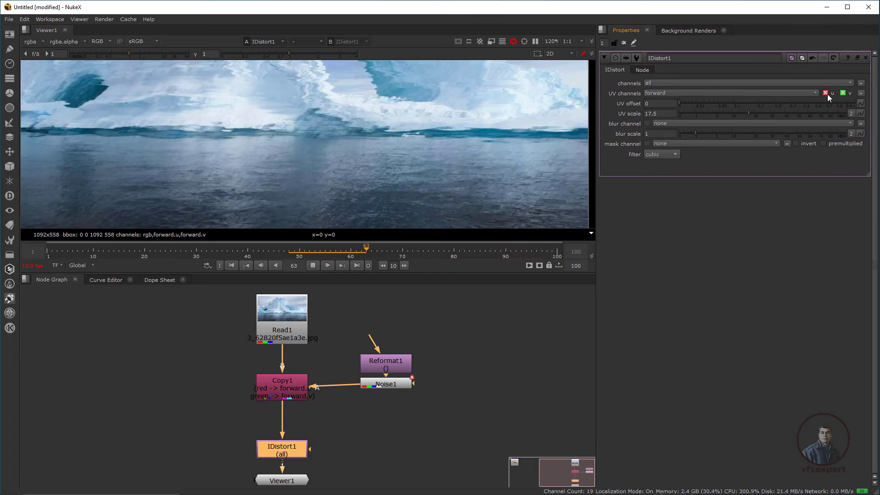
scroll(410, 148, down, 1)
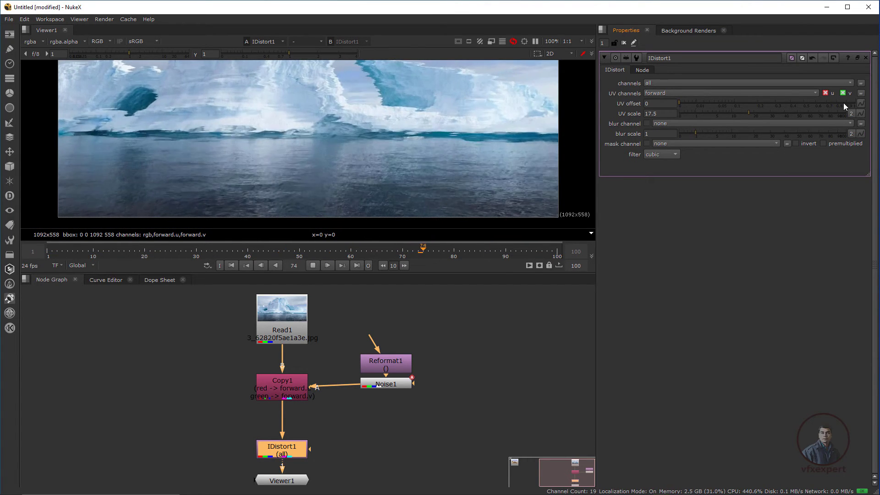
click(825, 93)
Step: Review the Copy node's red and green channel mapping against the moving water and stop the playback
double_click(281, 385)
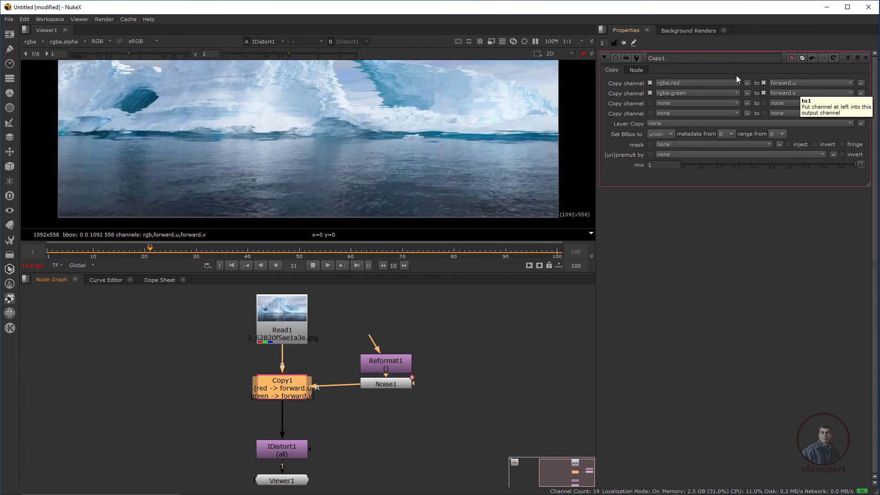
middle_drag(494, 233, 469, 229)
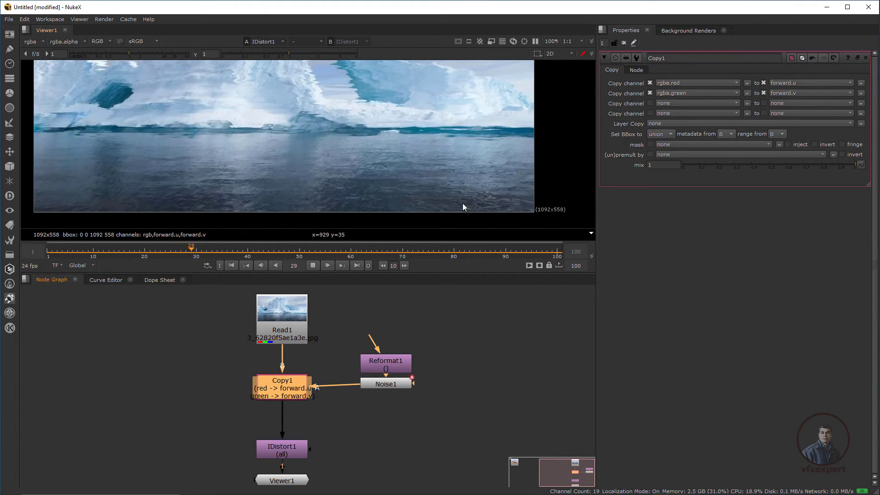
click(309, 266)
Step: View the Noise node's output from the first frame of the timeline
click(389, 391)
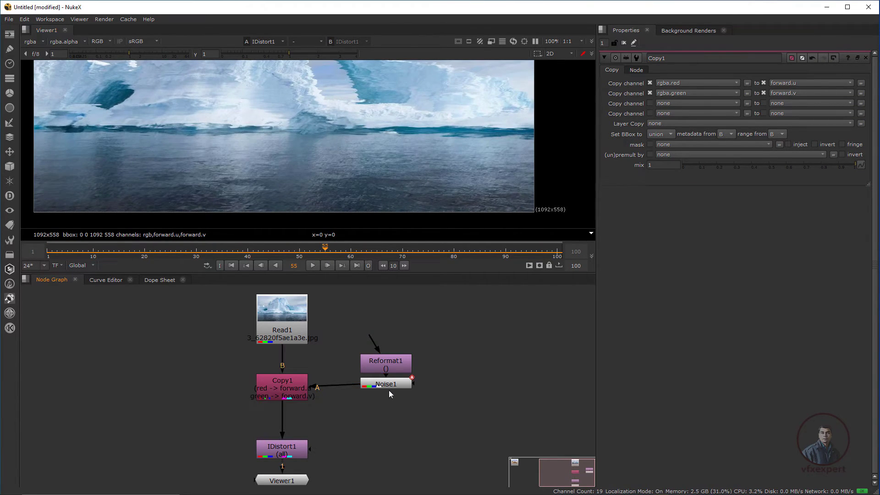
scroll(403, 210, down, 1)
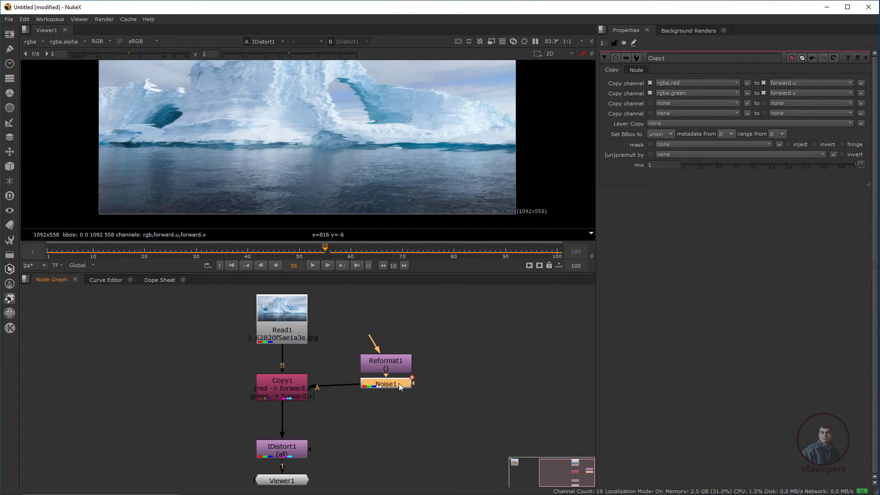
key(1)
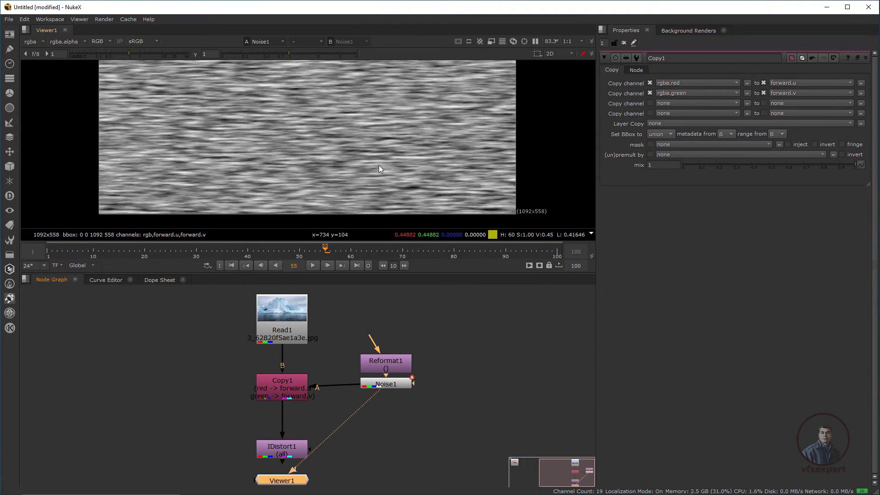
click(231, 265)
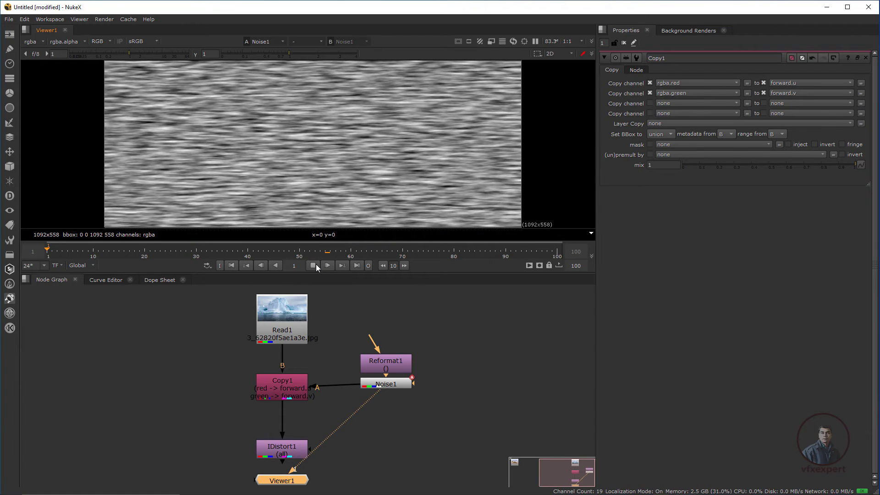
Step: Preview the noise animation, then set the Noise node's z value to 1 at frame 100
click(314, 266)
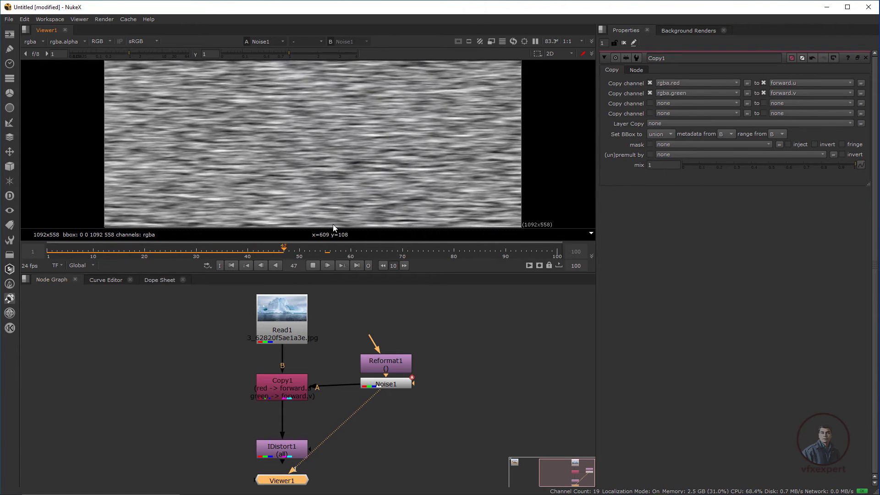
click(313, 265)
double_click(390, 386)
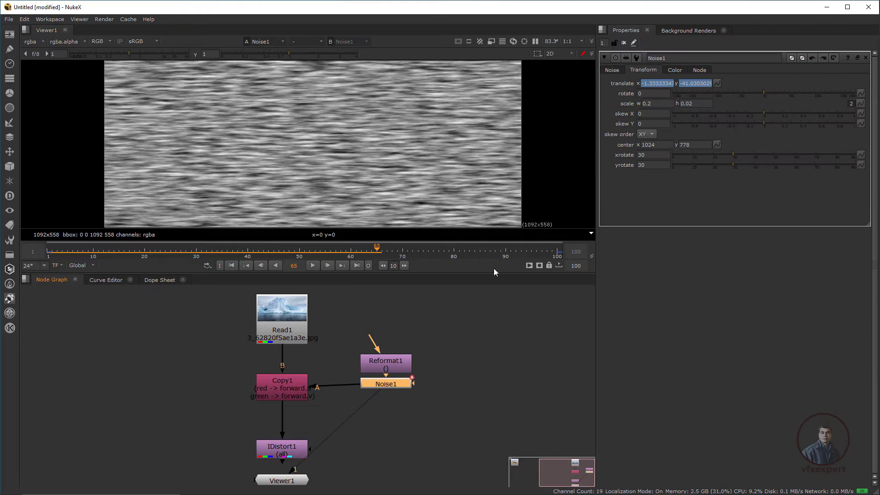
click(612, 70)
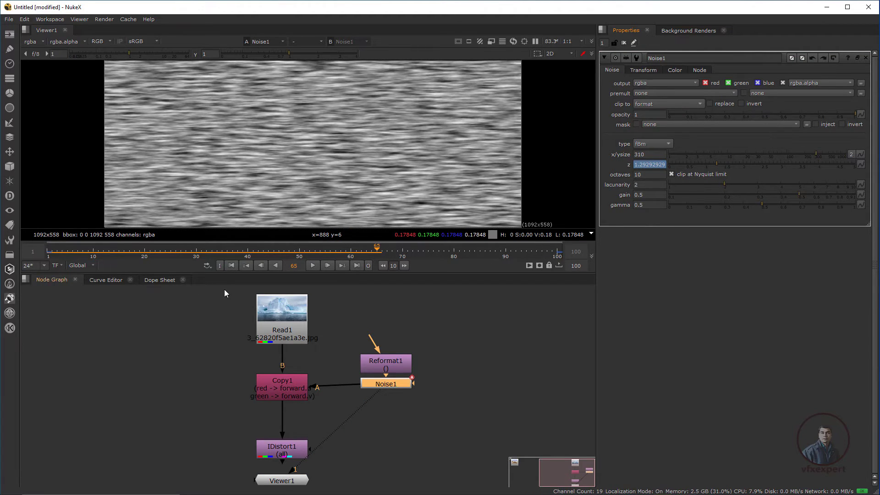
click(342, 265)
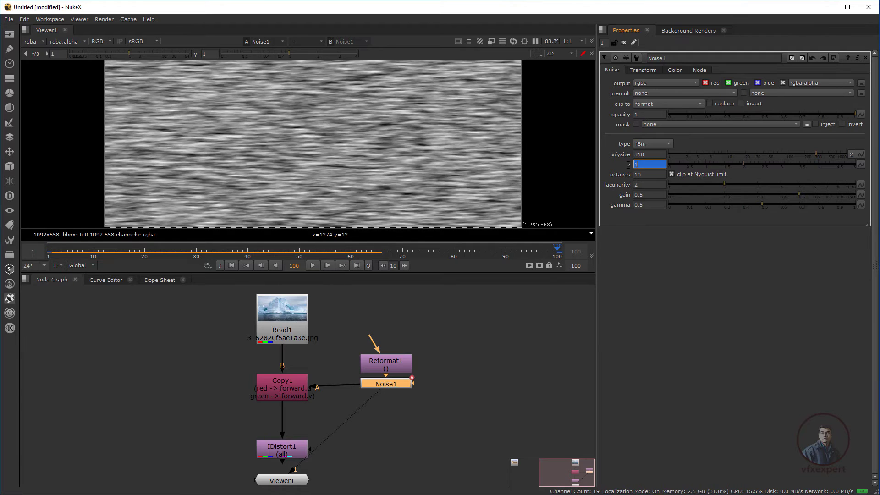
Step: Play the IDistort output and examine how the ripples move across the water and the iceberg
click(313, 269)
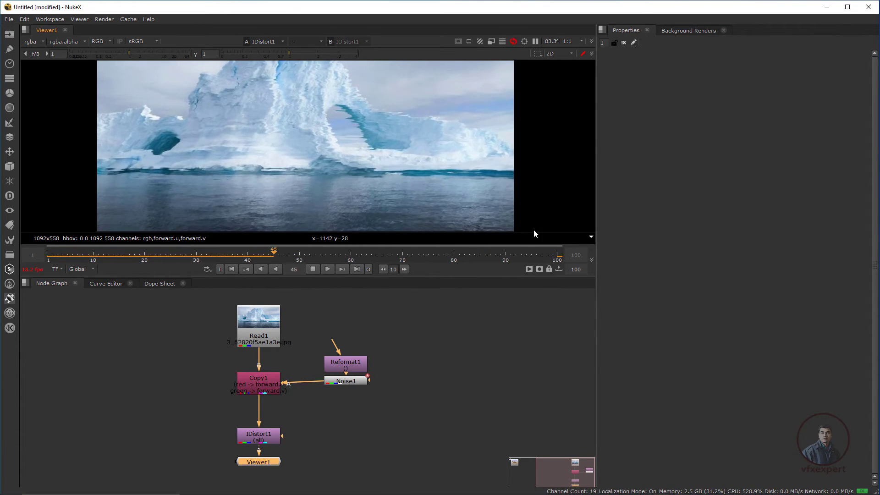
scroll(428, 204, up, 2)
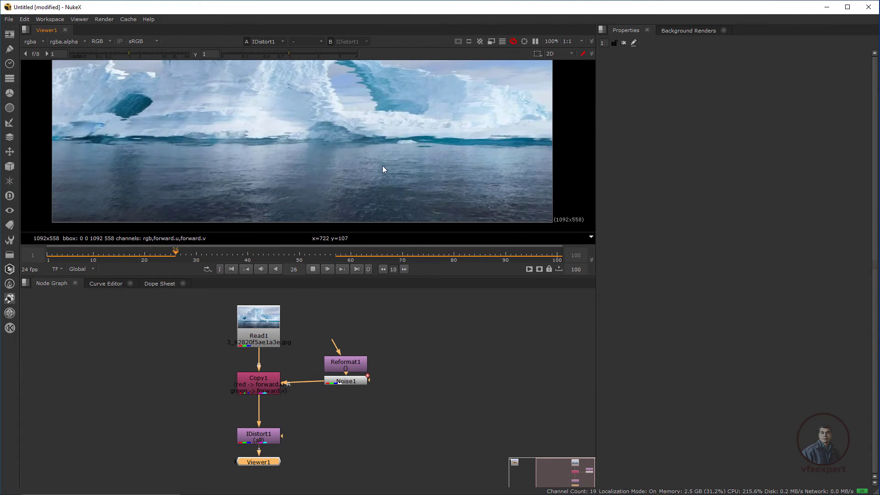
scroll(410, 190, down, 1)
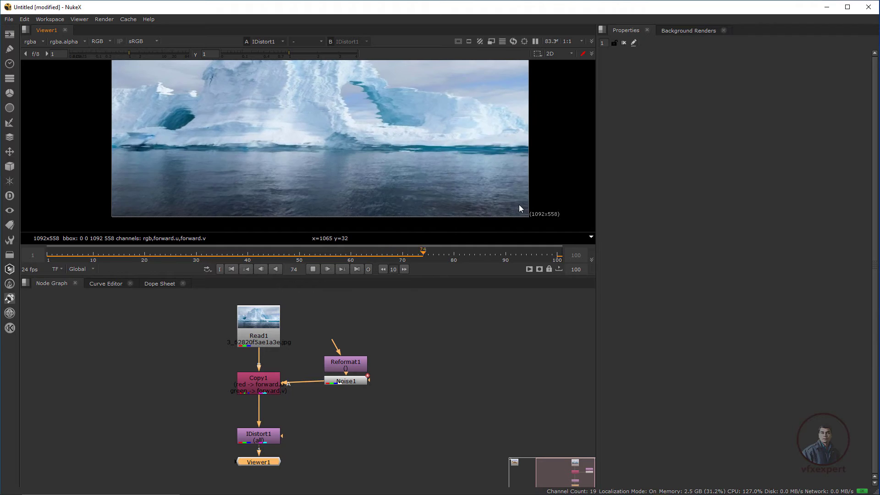
click(265, 257)
click(314, 270)
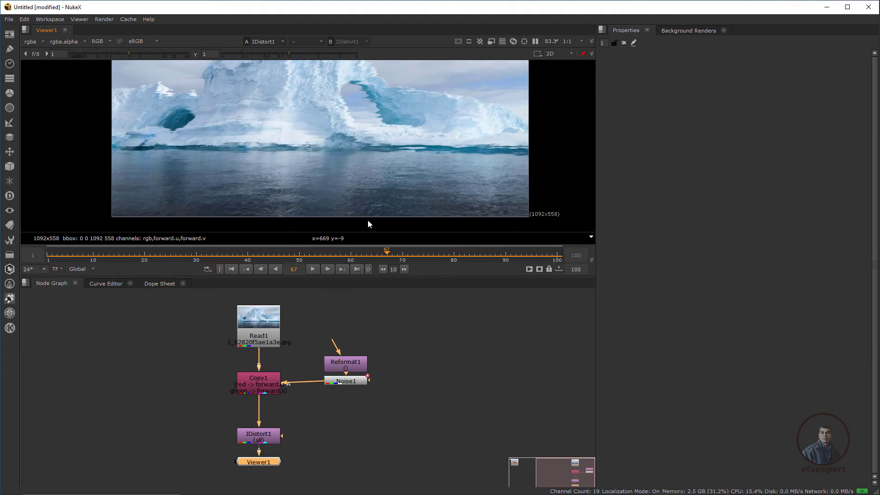
scroll(370, 197, down, 1)
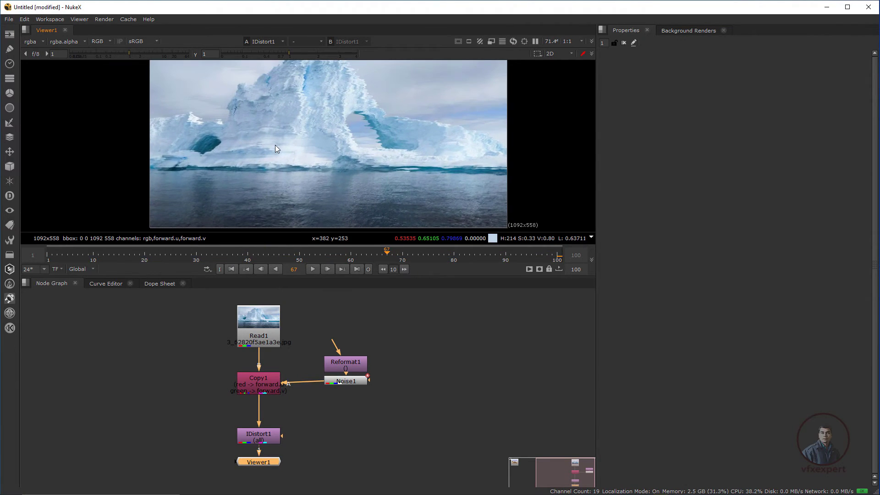
scroll(275, 145, up, 1)
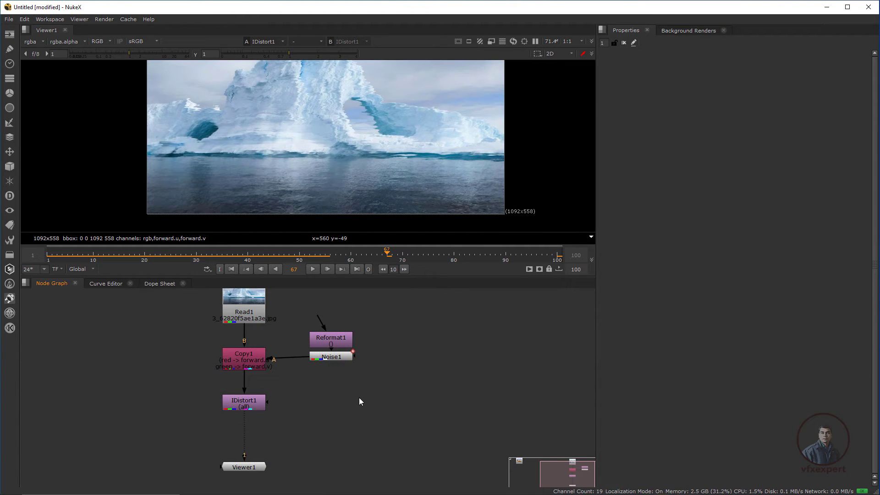
Step: Add a Roto node and a Copy node below IDistort, feeding the Roto's alpha into the Copy's A input
key(o)
click(295, 426)
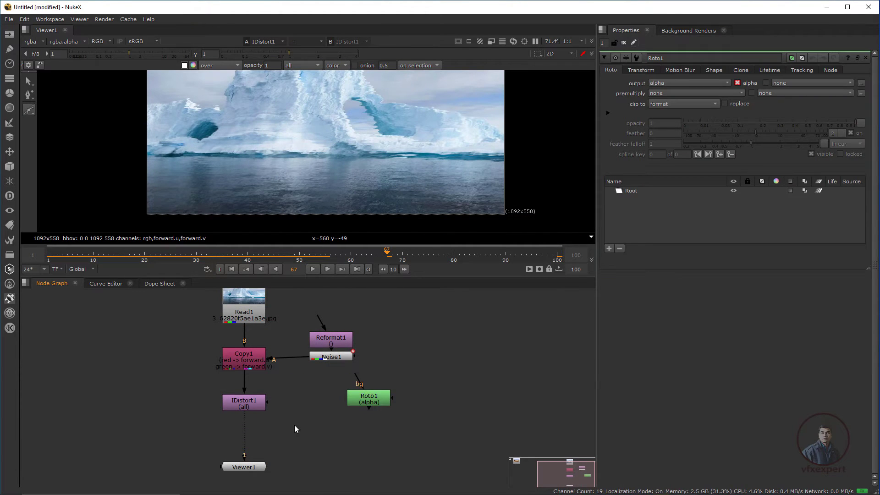
key(k)
drag(247, 464, 247, 482)
drag(303, 430, 251, 440)
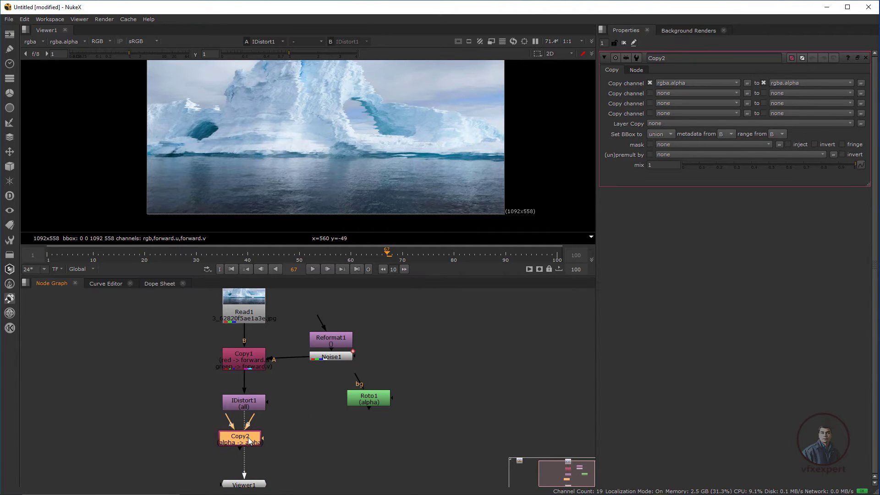
drag(375, 404, 368, 443)
click(247, 439)
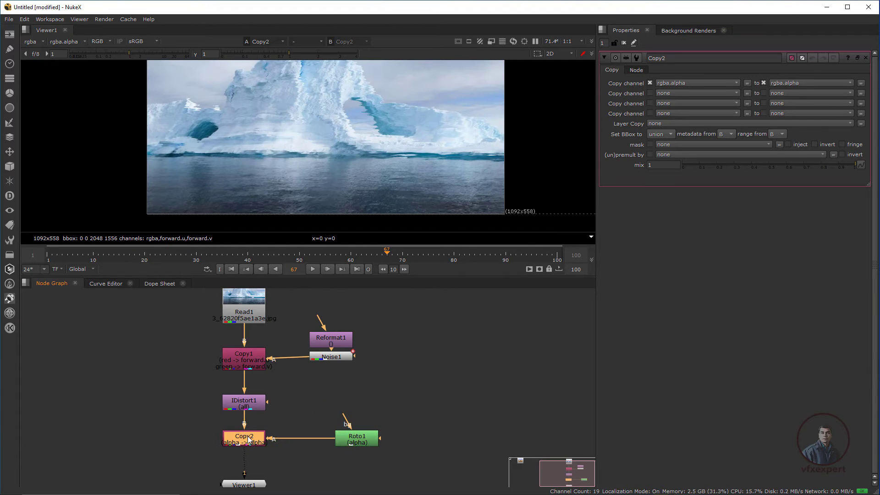
Step: Insert a Premult node after the alpha Copy node and disable it so the full image can be seen
key(Tab)
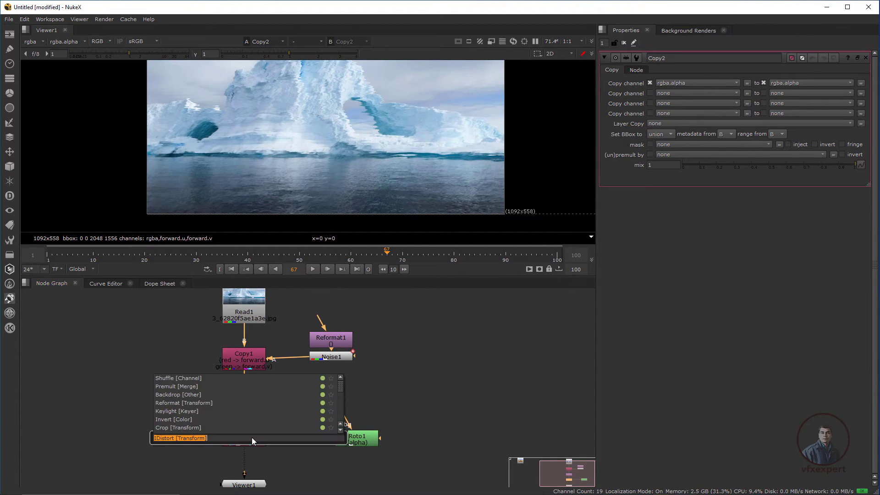
text(pre)
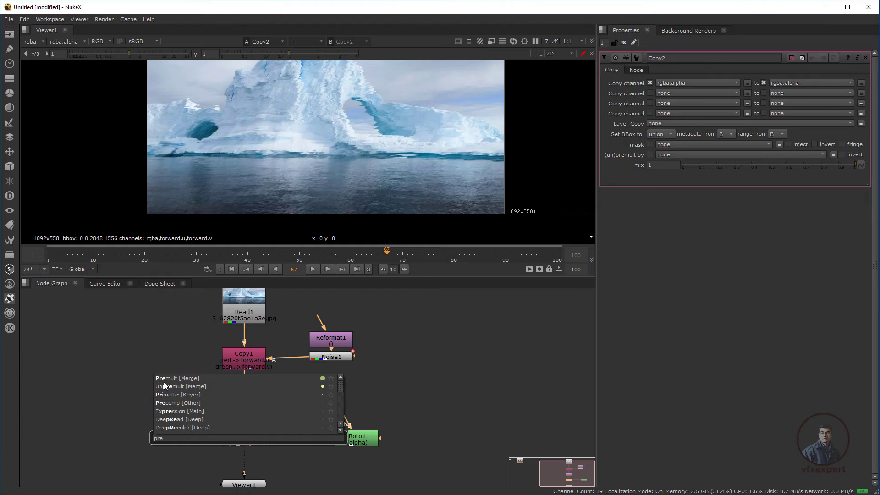
key(Return)
click(354, 443)
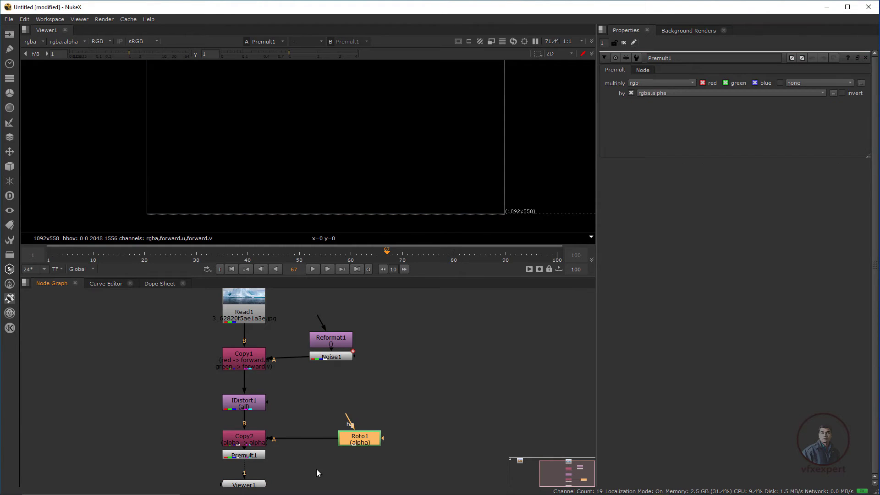
click(259, 455)
key(d)
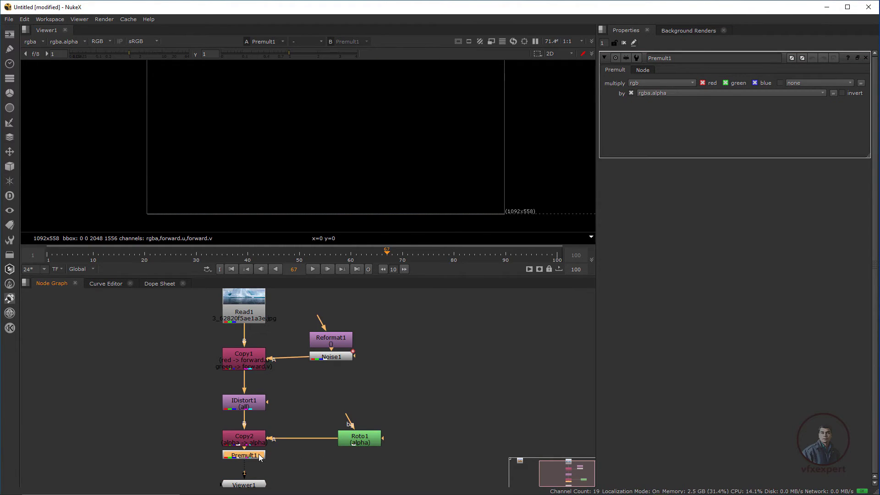
Step: Draw a closed Bezier shape in the Roto node around the water, following the iceberg's waterline
double_click(359, 439)
key(v)
click(129, 134)
click(243, 135)
click(259, 135)
click(274, 136)
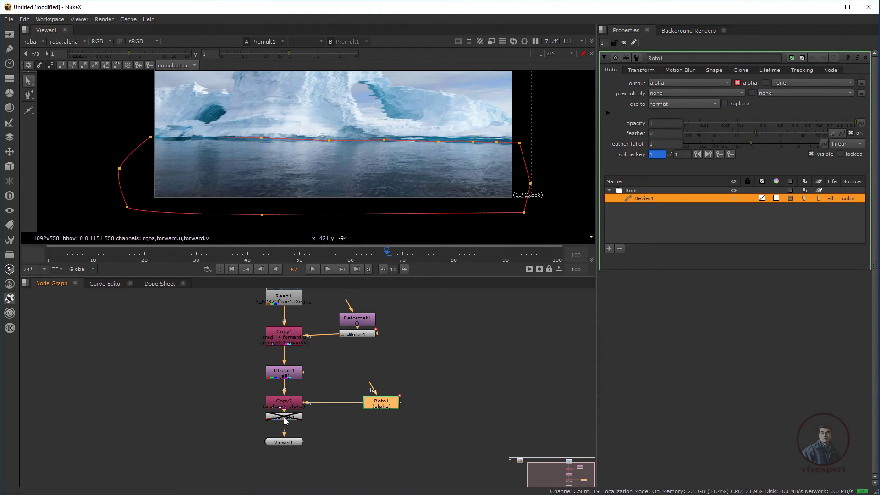
Step: Re-enable the Premult node and play the masked water from the first frame
click(285, 417)
key(d)
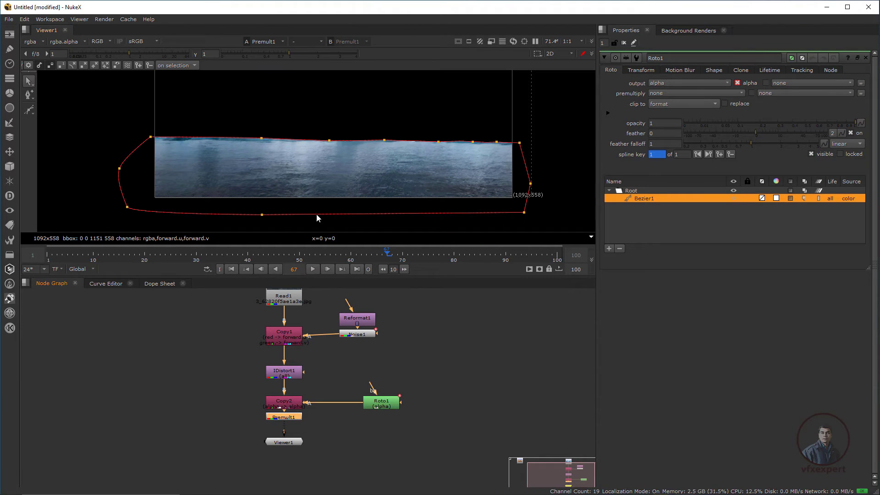
scroll(339, 227, up, 2)
click(231, 269)
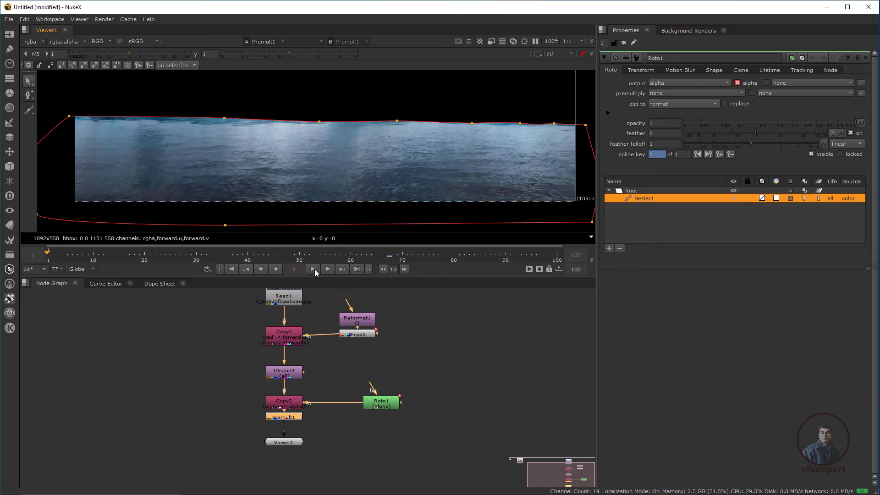
click(313, 269)
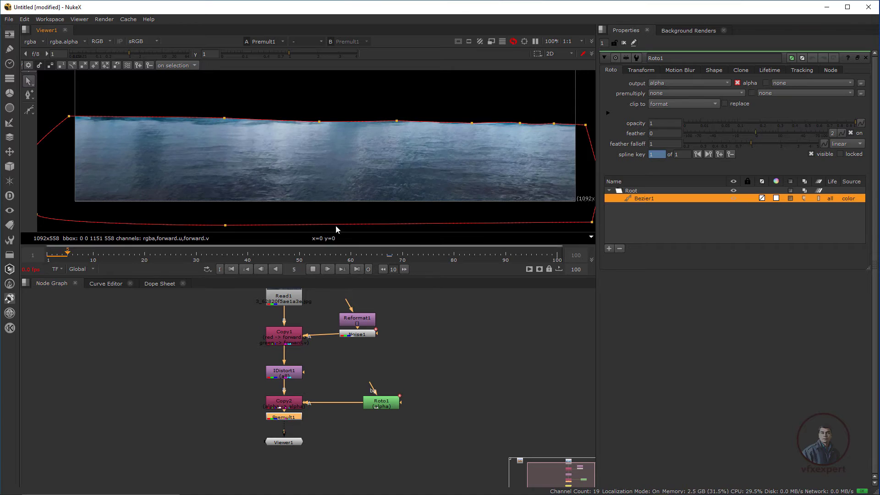
click(312, 268)
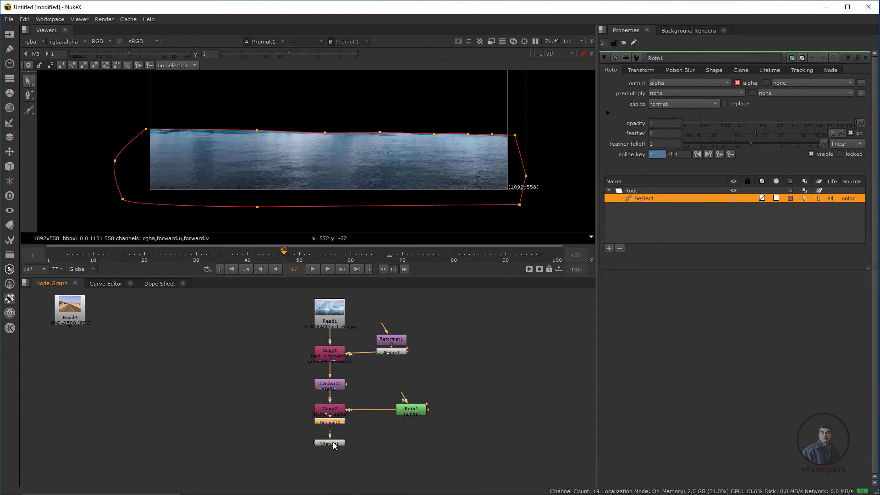
Step: Add a Merge node and connect its B input to the original iceberg Read node, routed through a dot
click(281, 450)
key(m)
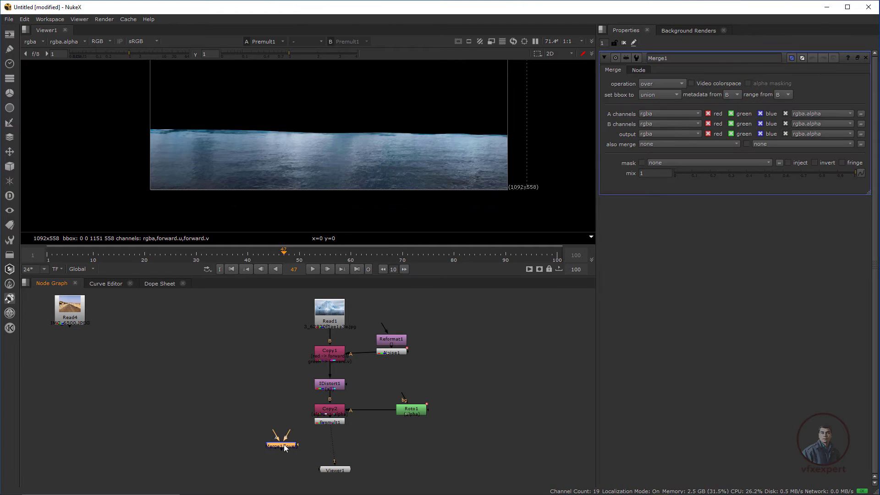
drag(299, 341, 322, 311)
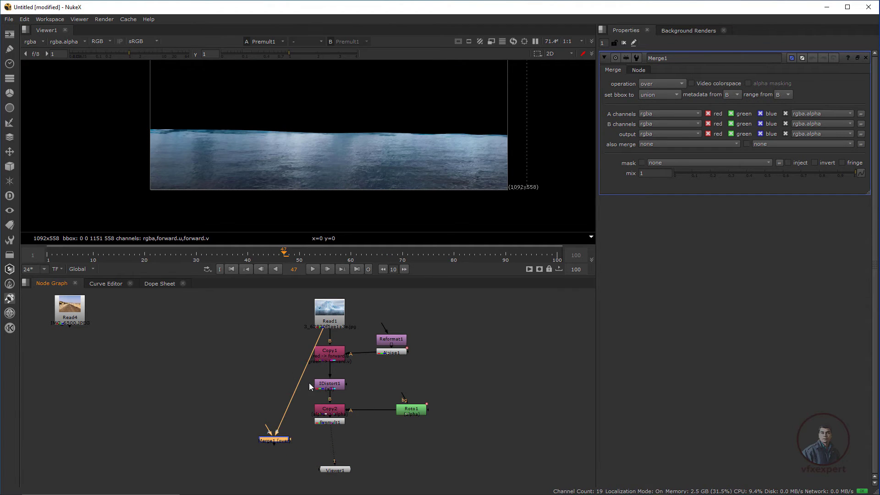
drag(298, 381, 269, 314)
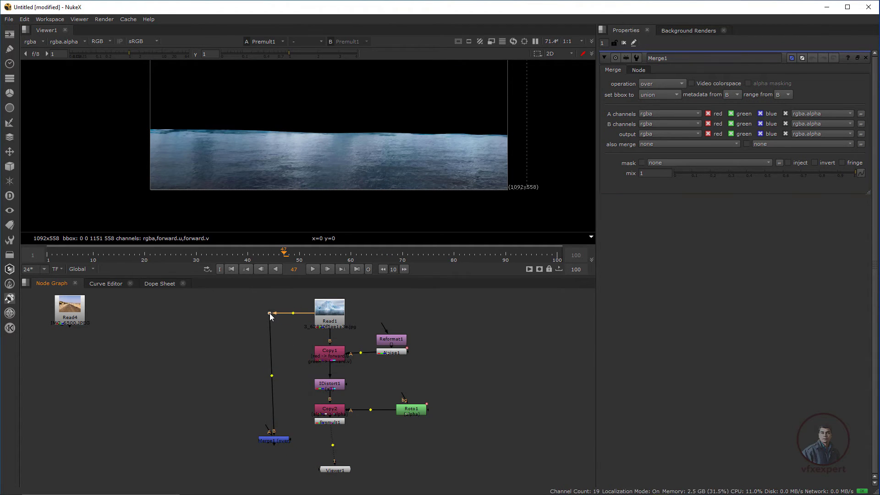
Step: Connect the Merge node's A input to the Premult node and line the two nodes up
scroll(321, 407, up, 2)
click(323, 415)
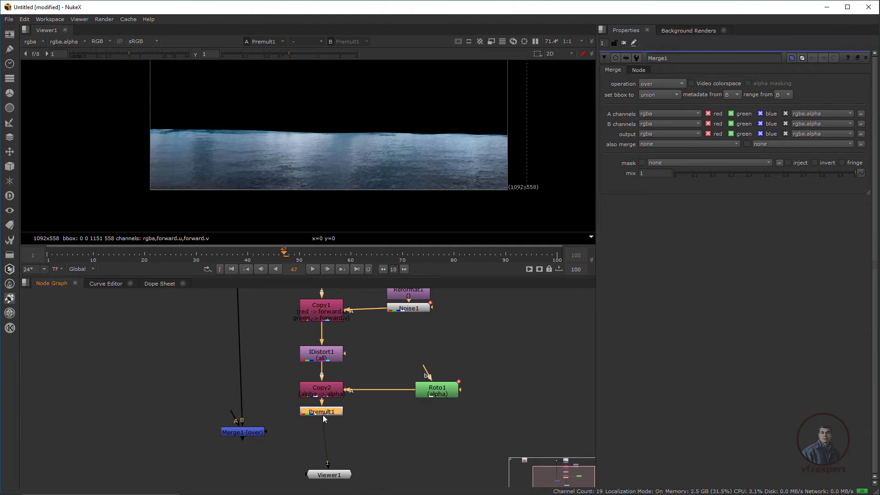
drag(258, 435, 252, 428)
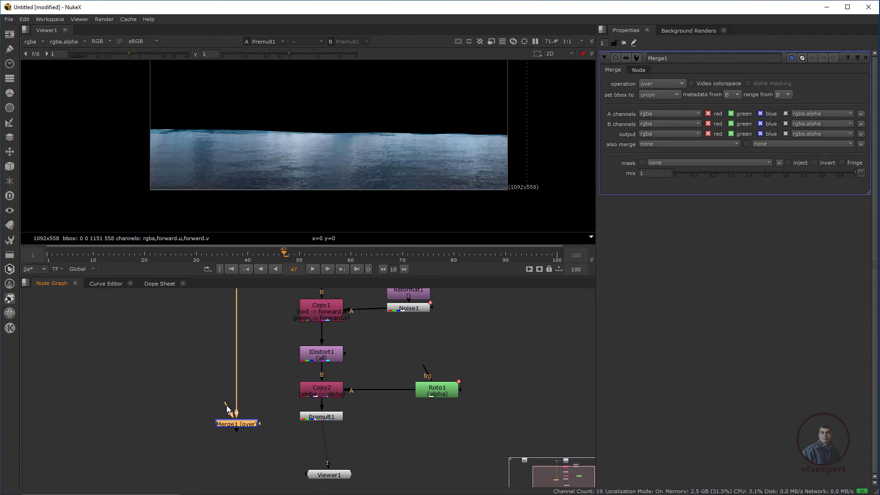
drag(315, 426, 316, 418)
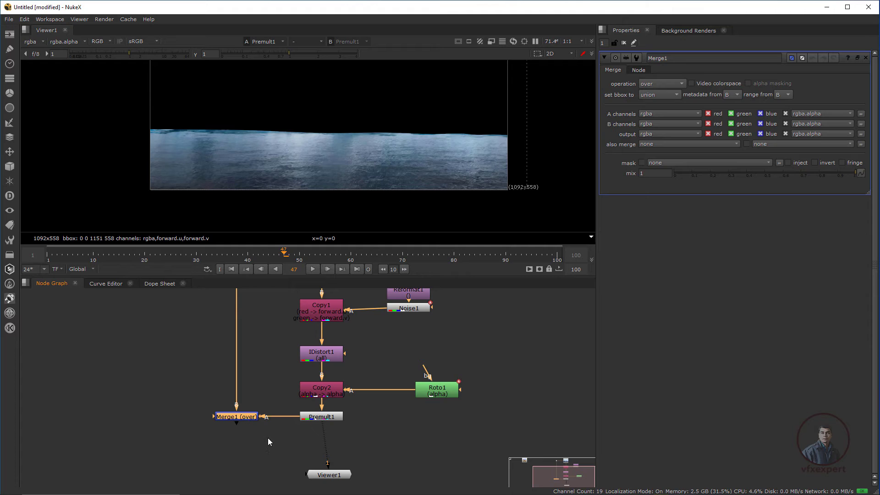
click(327, 419)
Step: Connect the Viewer to the Merge node, place it underneath and play the composite to check the moving water
drag(333, 480, 245, 453)
click(250, 417)
key(1)
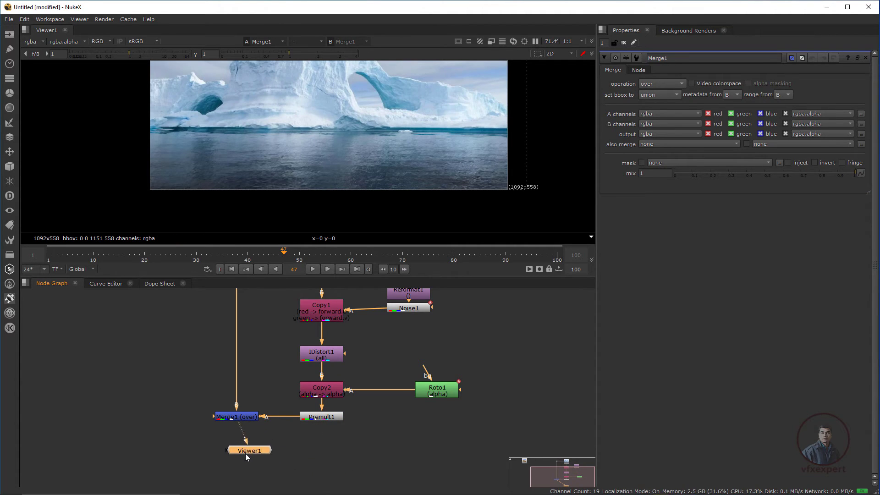
scroll(328, 163, up, 1)
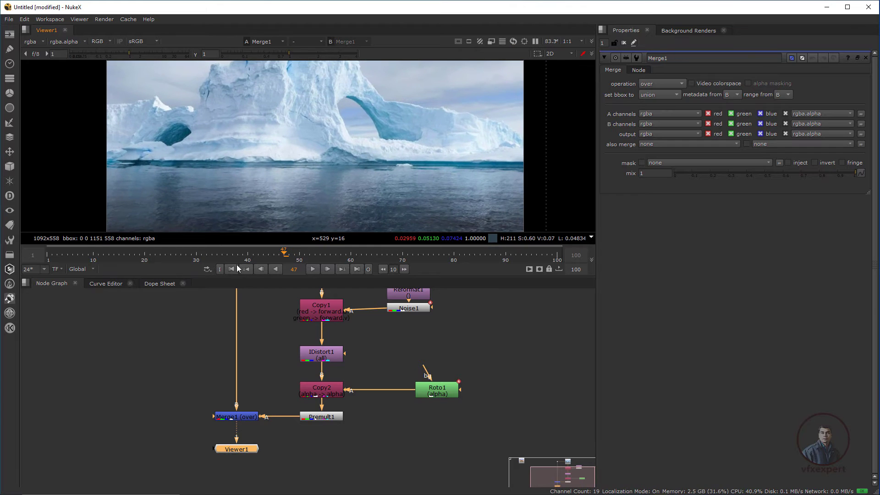
scroll(257, 229, down, 1)
click(313, 269)
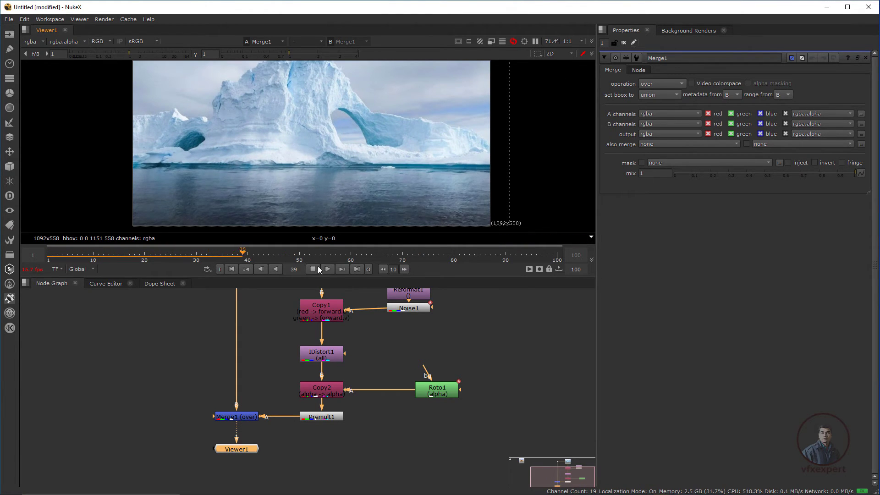
drag(251, 451, 251, 466)
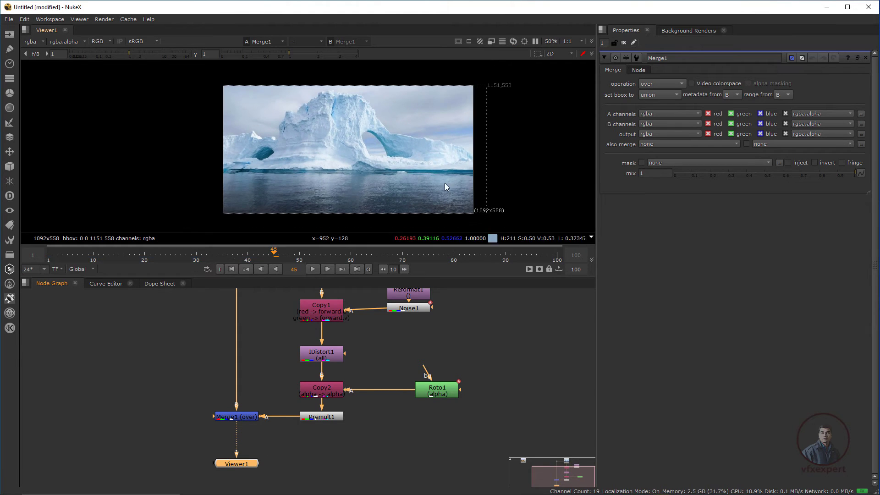
Step: Inspect the bounding box extending past the image format and add a Crop node after the Merge node
scroll(434, 182, down, 3)
drag(393, 65, 476, 228)
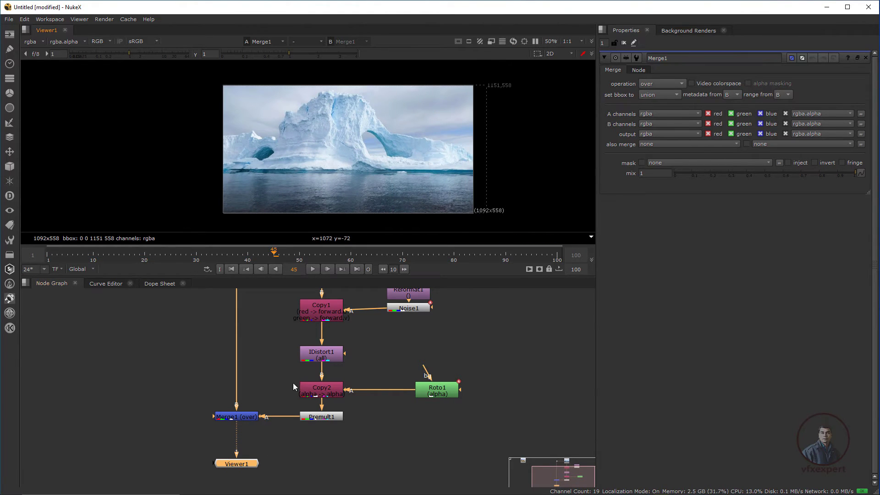
key(Tab)
text(c)
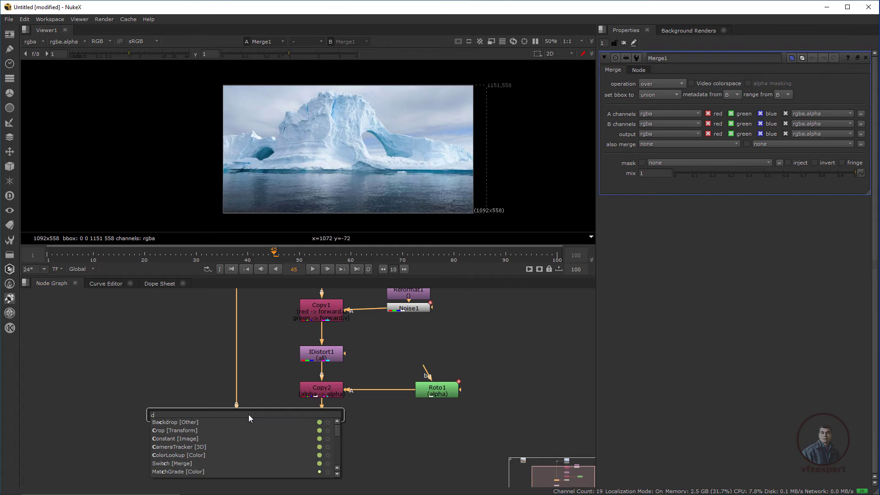
text(rop)
click(188, 422)
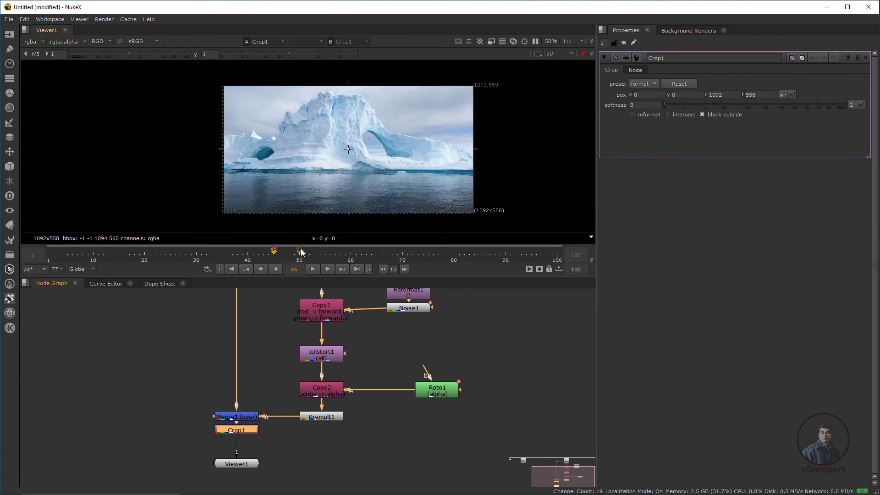
Step: Collapse the Crop settings and play the composite from the first frame to check the rippling water
click(605, 58)
scroll(443, 149, up, 1)
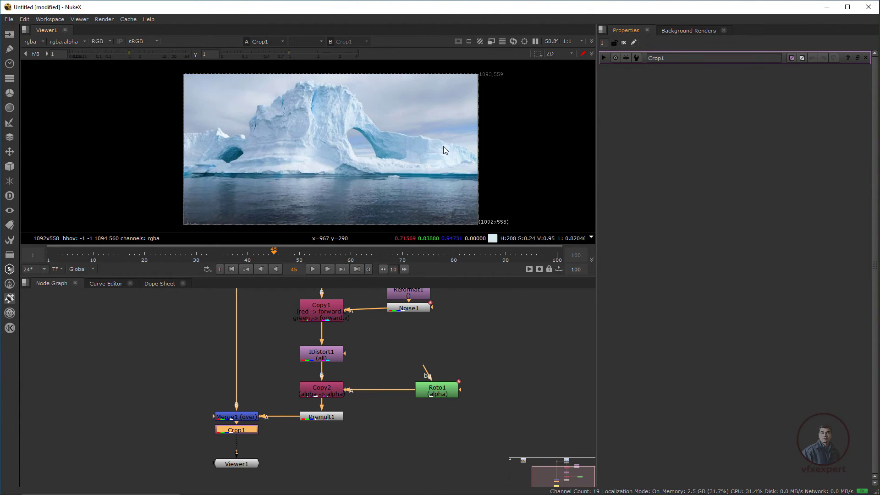
click(231, 269)
scroll(375, 201, up, 1)
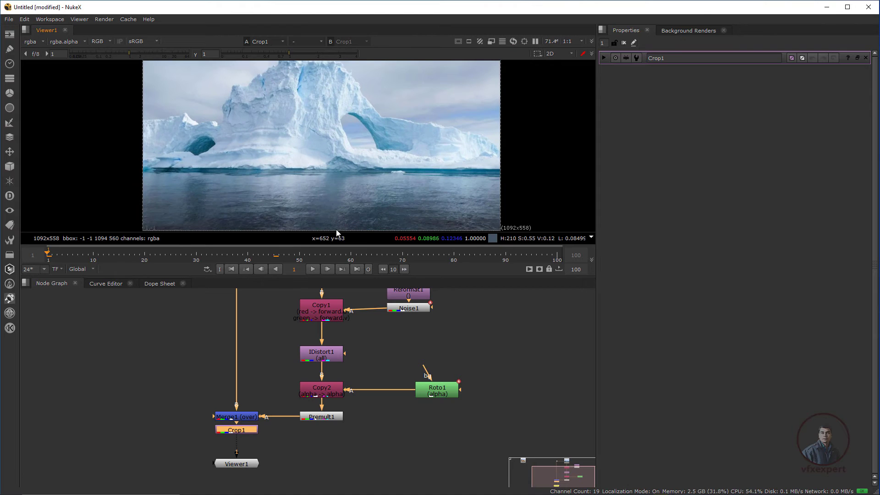
click(312, 269)
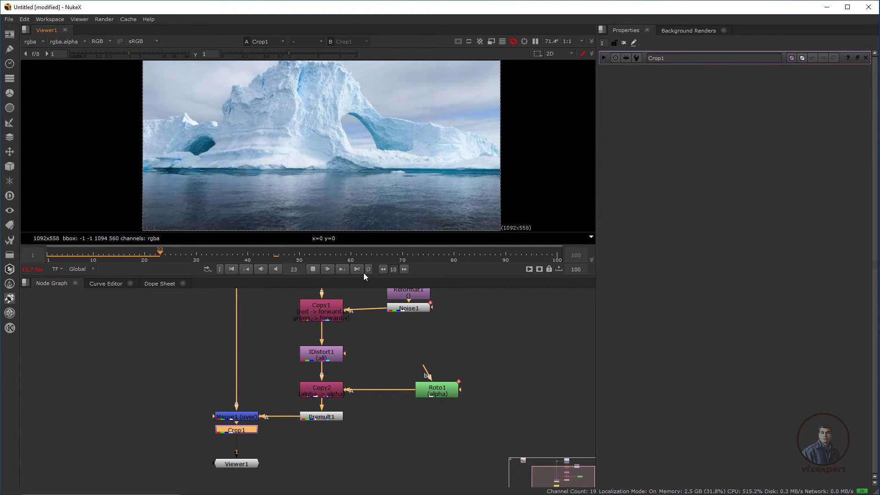
drag(364, 275, 365, 293)
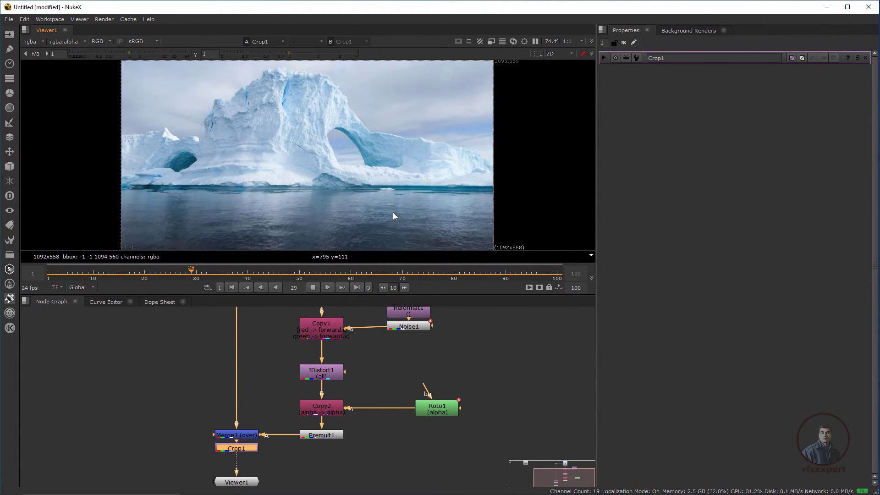
scroll(392, 213, up, 1)
click(313, 287)
Step: Open the Roto node and move the upper-edge points of its Bezier shape slightly down below the waterline
click(433, 410)
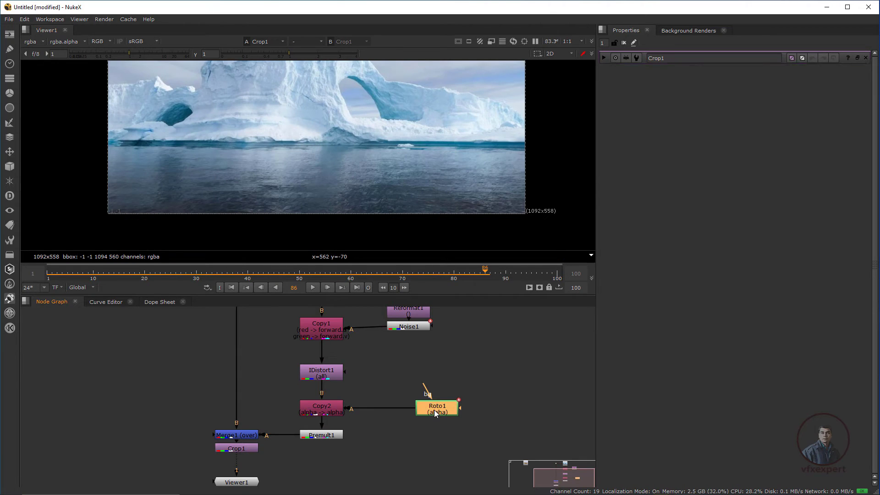
double_click(434, 409)
scroll(298, 188, down, 2)
drag(424, 274, 391, 274)
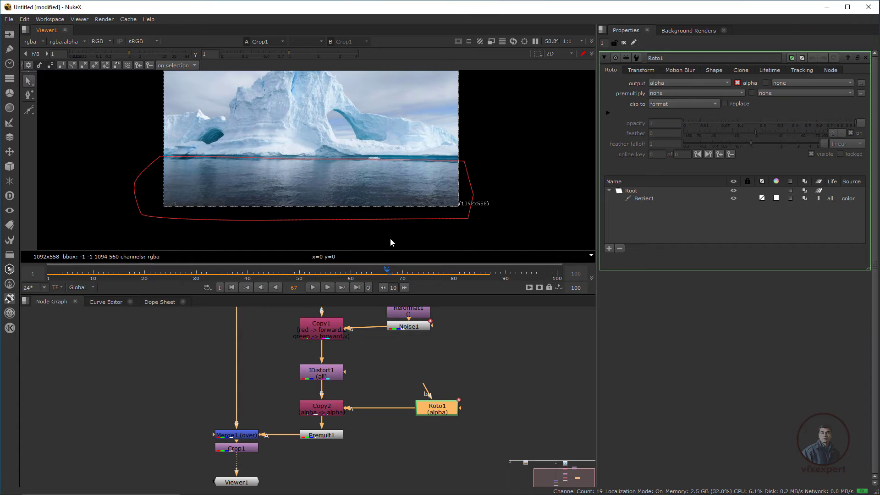
scroll(362, 215, up, 2)
middle_drag(432, 199, 379, 156)
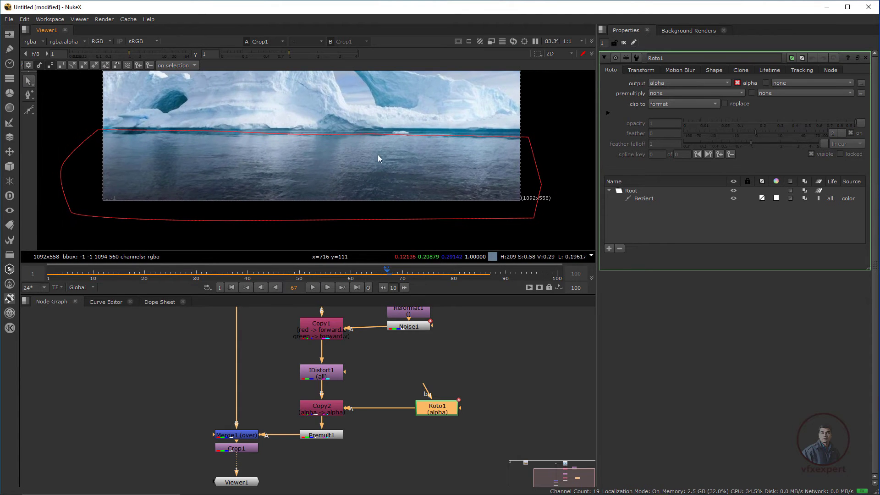
scroll(257, 174, down, 1)
drag(96, 131, 508, 188)
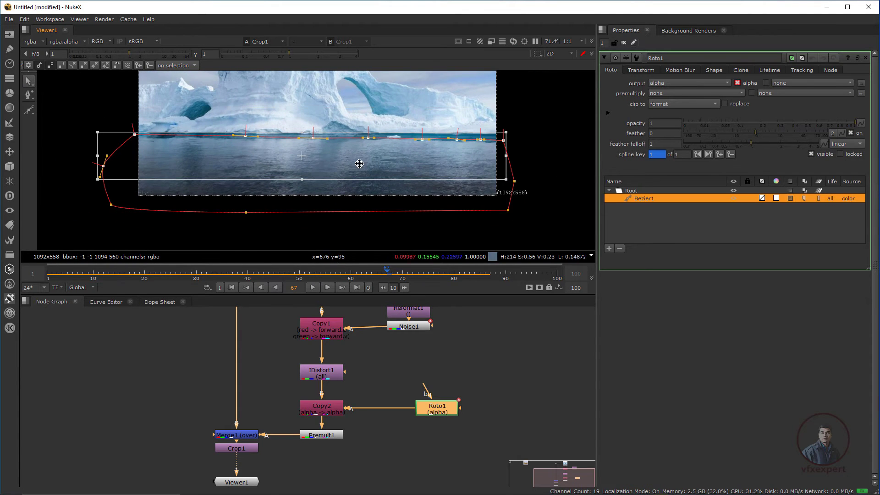
drag(299, 163, 301, 165)
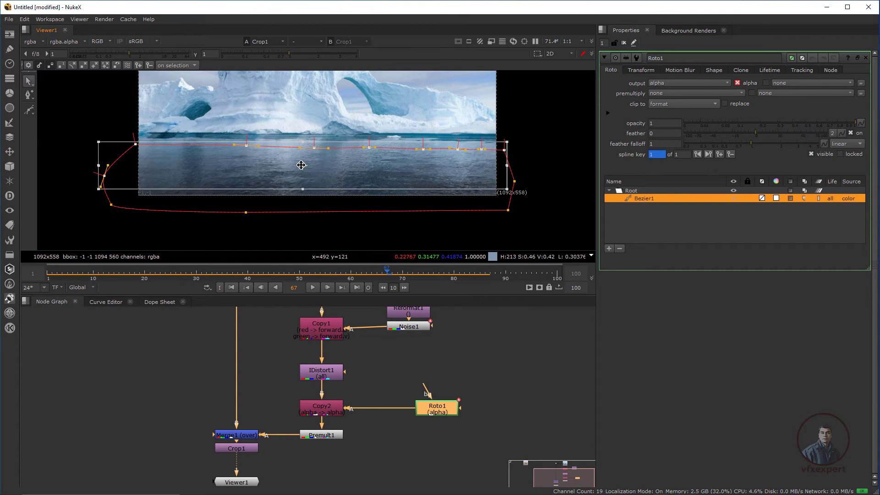
Step: Pull the feather points along the roto shape's upper edge up to the waterline for a soft transition
click(148, 130)
scroll(147, 130, up, 2)
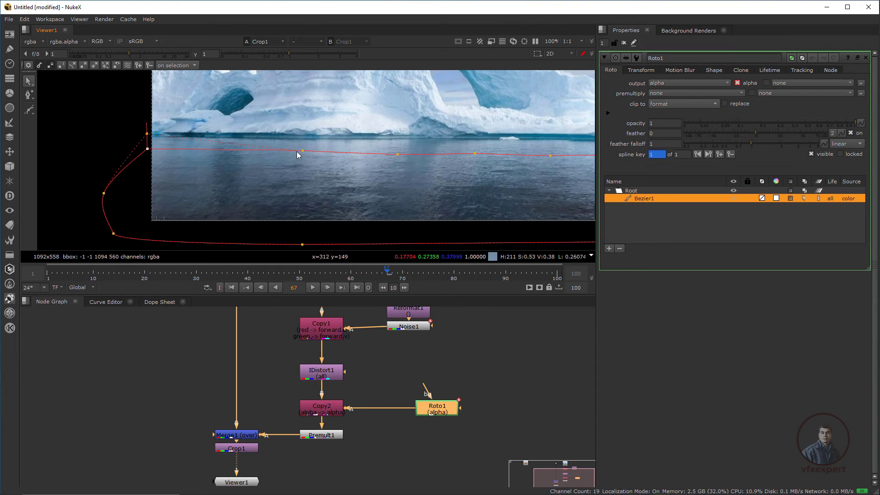
click(397, 154)
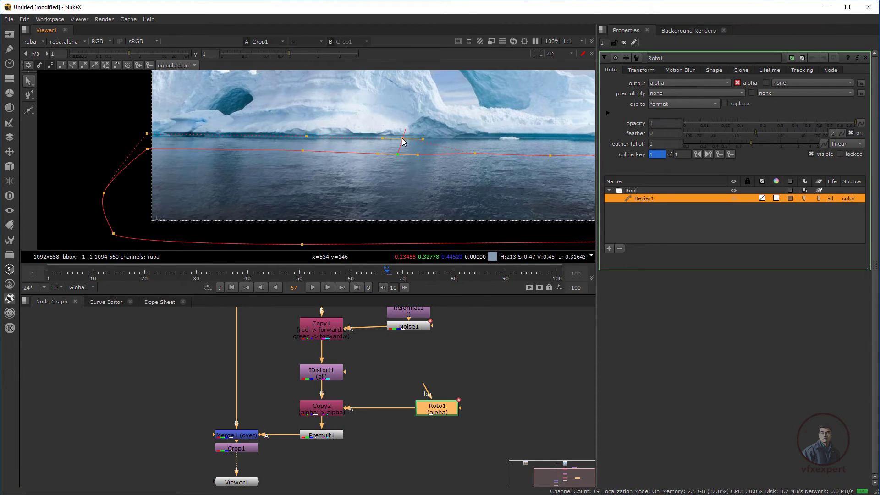
click(475, 153)
middle_drag(468, 161, 311, 175)
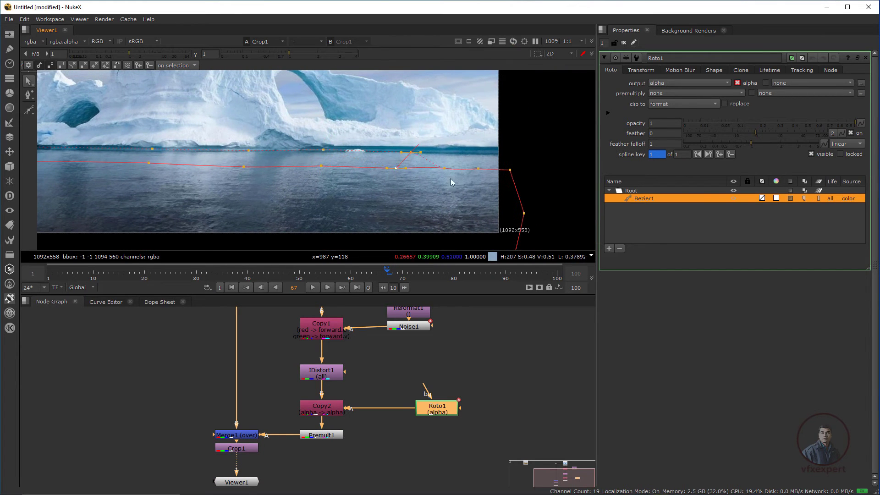
click(499, 157)
middle_drag(264, 195, 392, 196)
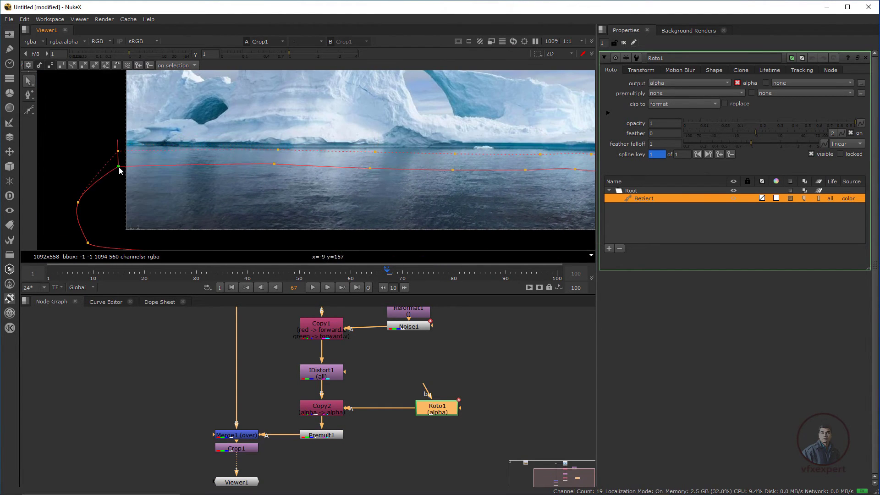
middle_drag(594, 170, 443, 182)
scroll(424, 182, down, 3)
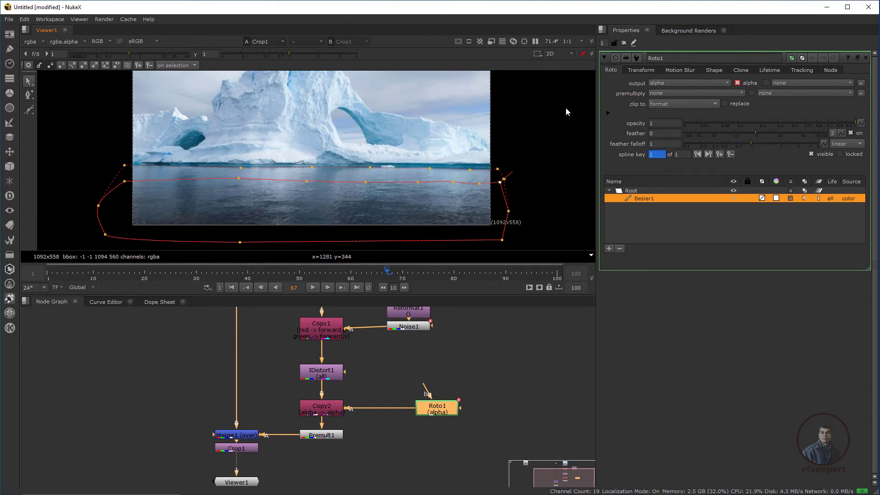
Step: Collapse the Roto settings, fit the image in the view and play the composite from frame 1
click(605, 58)
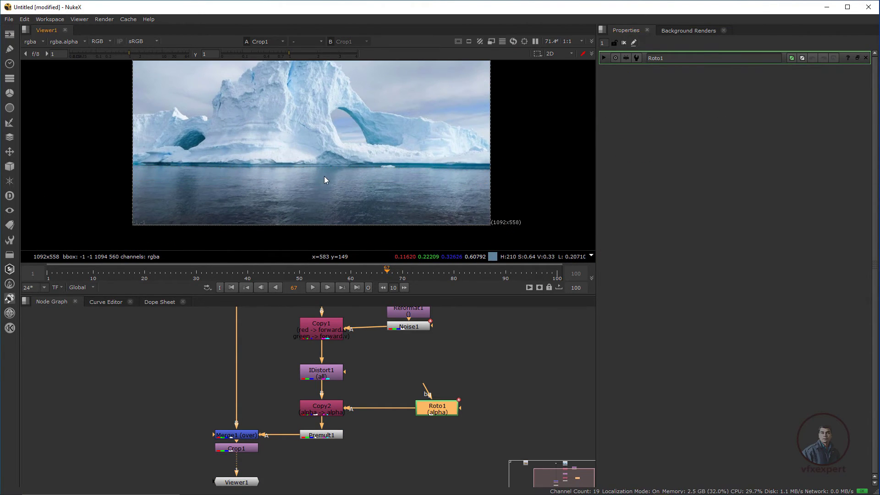
key(f)
click(232, 286)
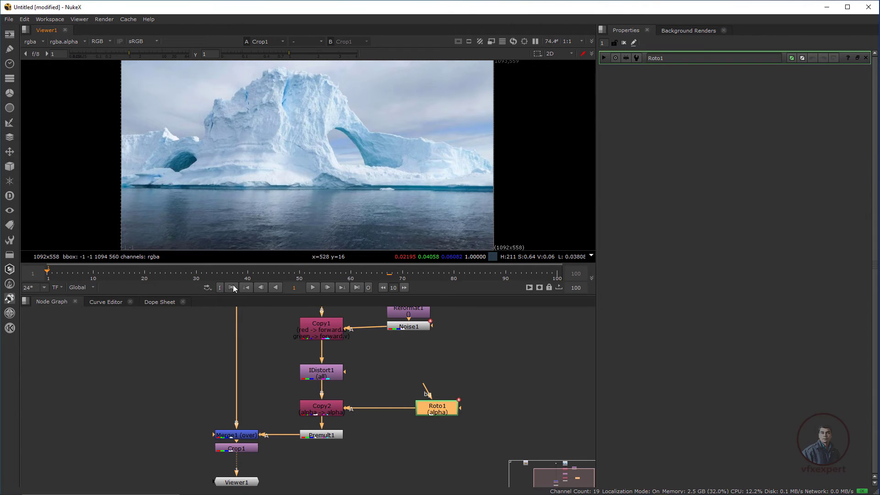
click(312, 289)
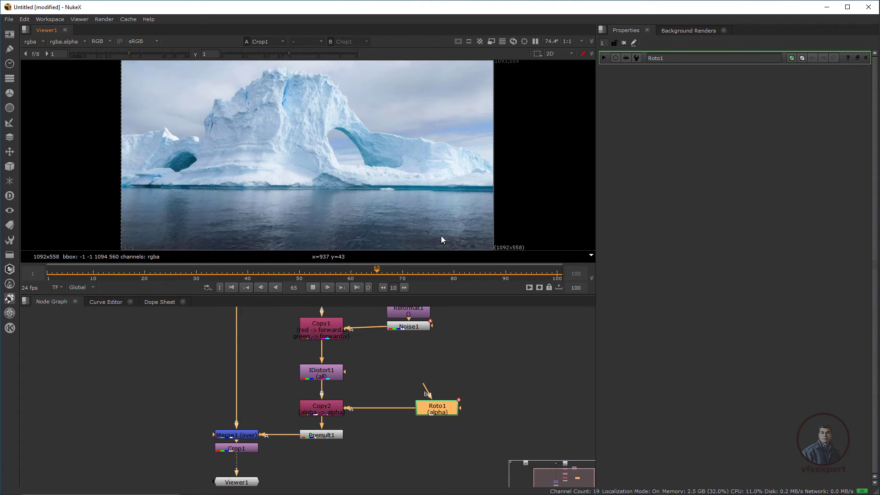
Step: View the iceberg setup's Noise node during playback, then switch the Viewer back to the Crop node
scroll(351, 379, down, 3)
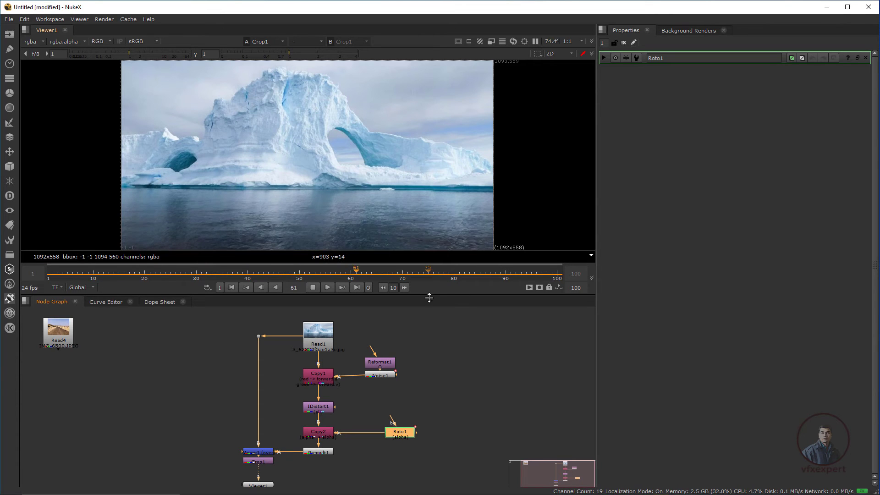
click(375, 377)
key(1)
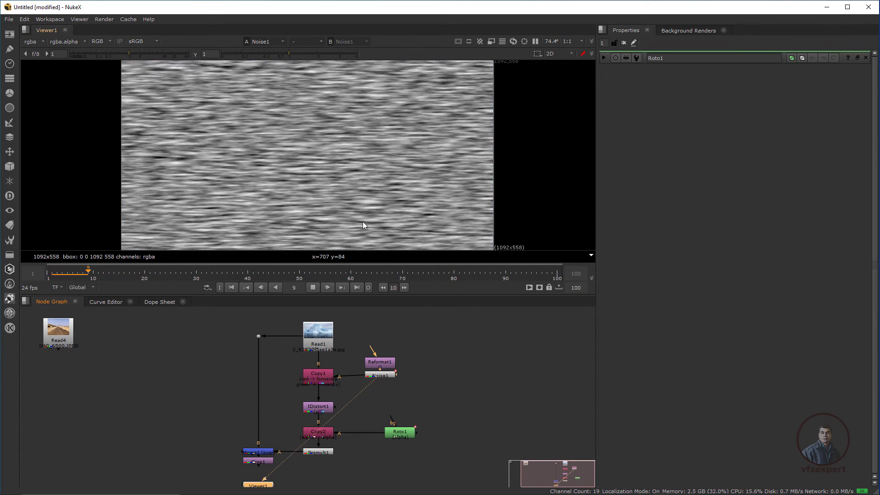
click(258, 461)
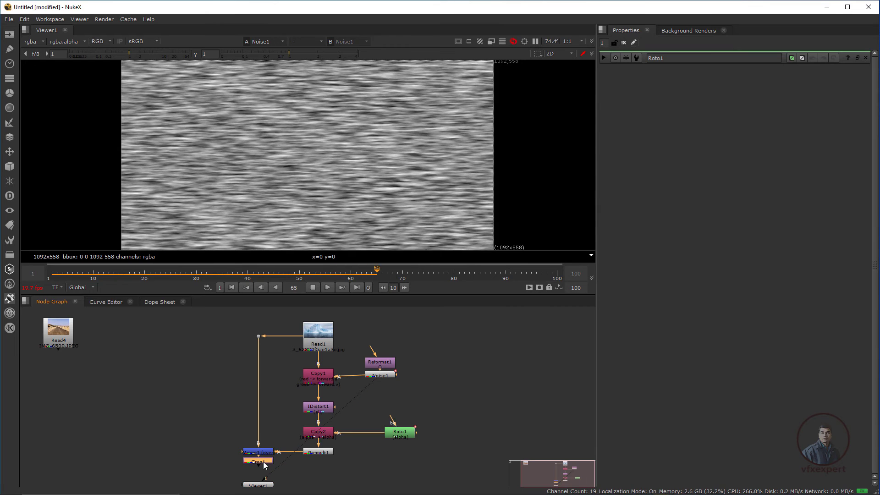
key(1)
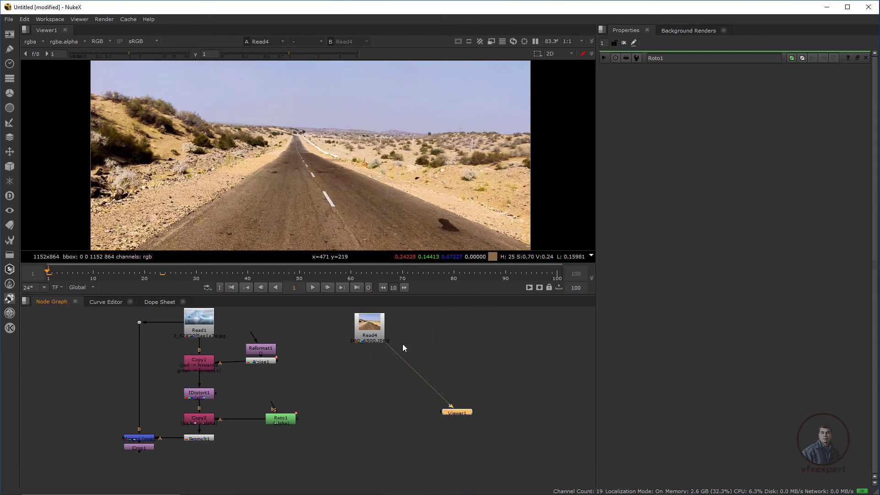
Step: Place the desert road Read node above the Viewer and paste a copy of the Reformat and Noise nodes beside it
drag(371, 324, 457, 335)
middle_drag(339, 377, 304, 389)
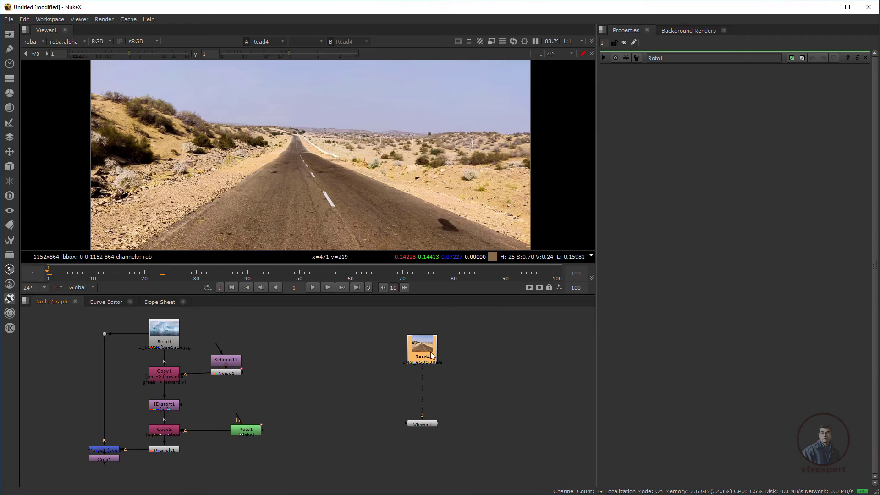
drag(261, 333, 204, 386)
key(ctrl+c)
click(479, 375)
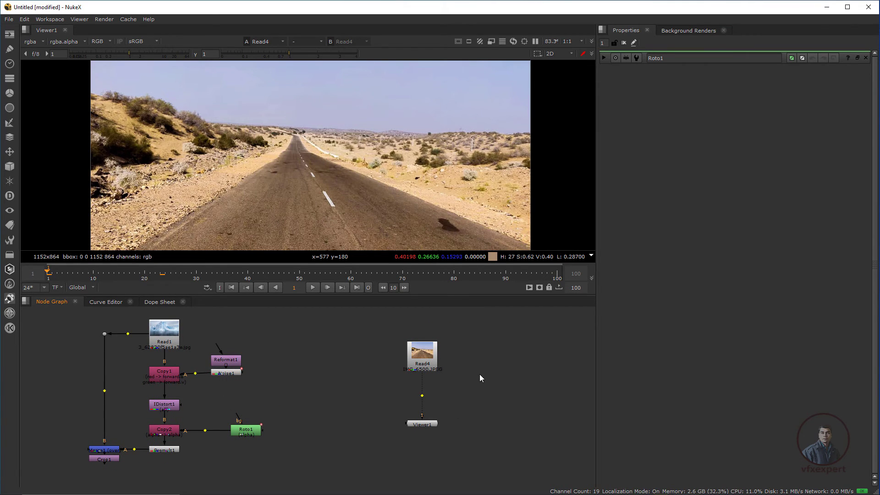
key(ctrl+v)
click(446, 346)
drag(447, 346, 511, 406)
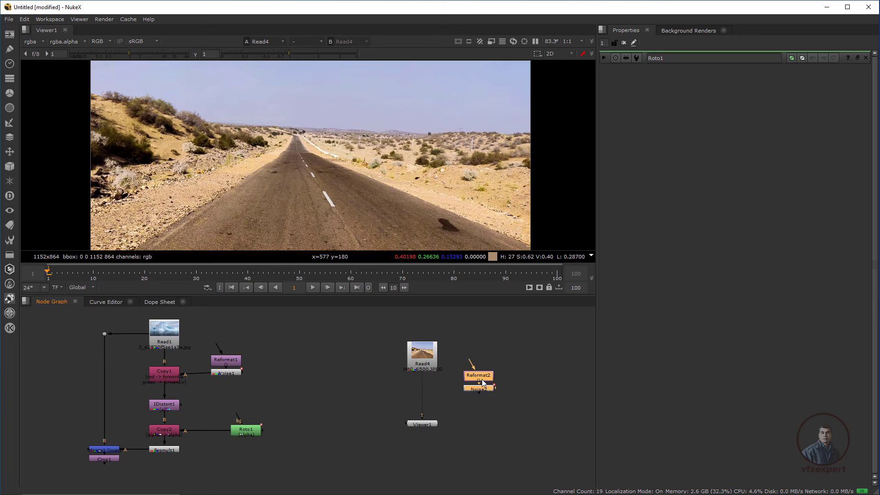
drag(482, 378, 487, 355)
Step: Remove the translate animation from the copied Noise node
click(486, 369)
double_click(482, 366)
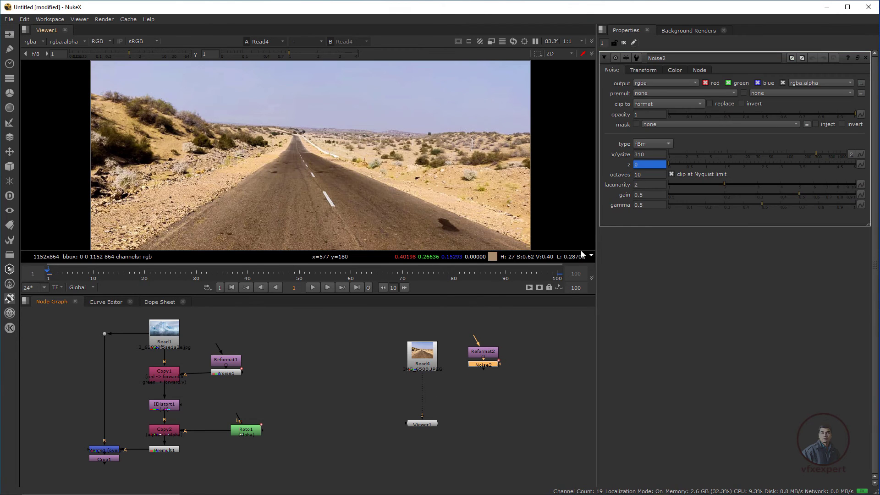
click(643, 70)
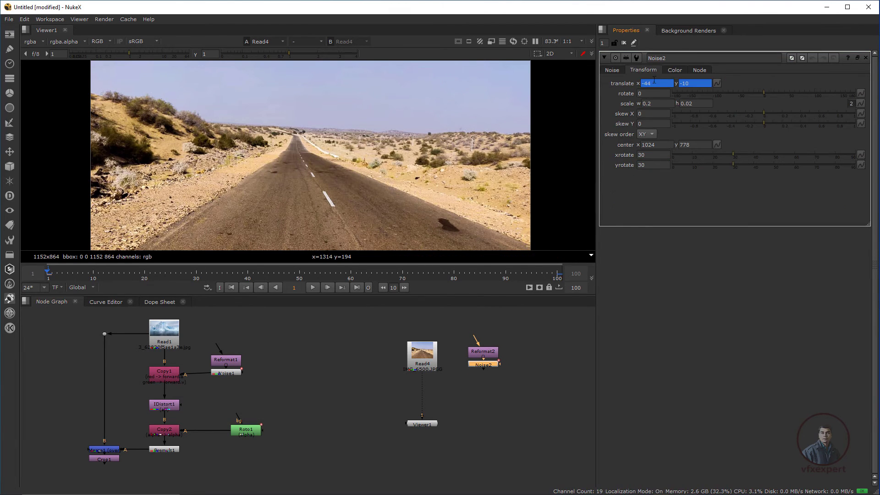
click(717, 84)
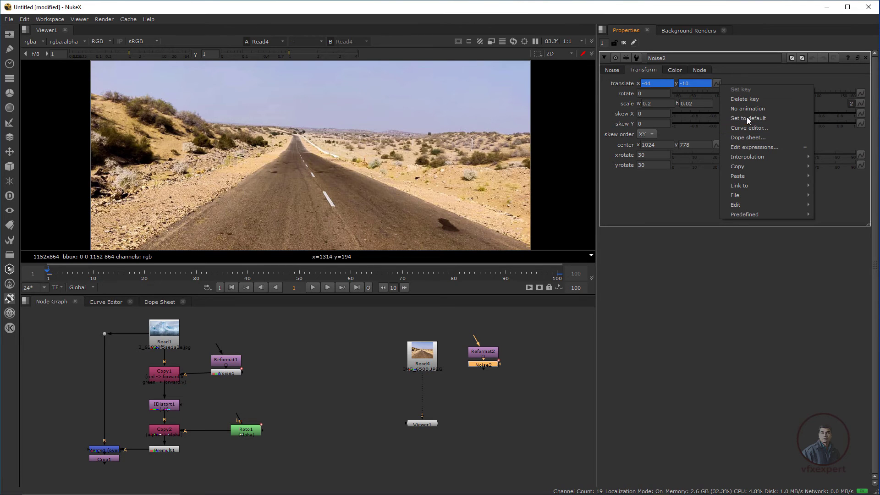
click(747, 109)
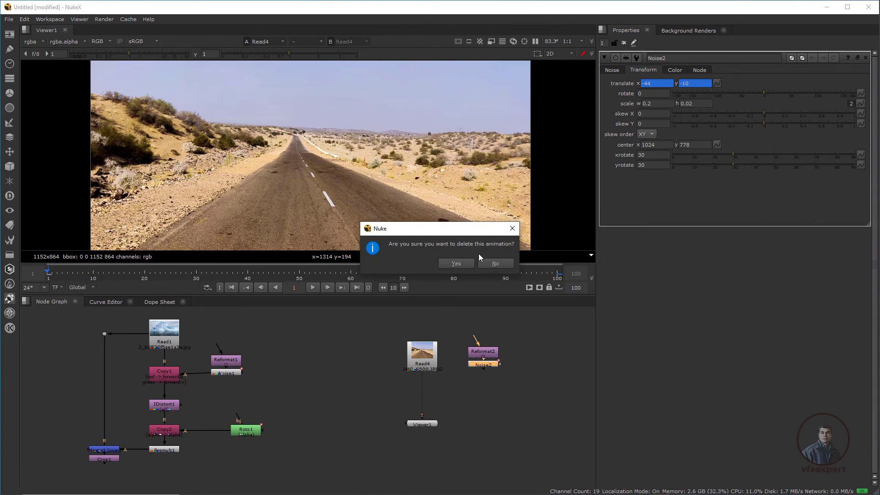
click(462, 263)
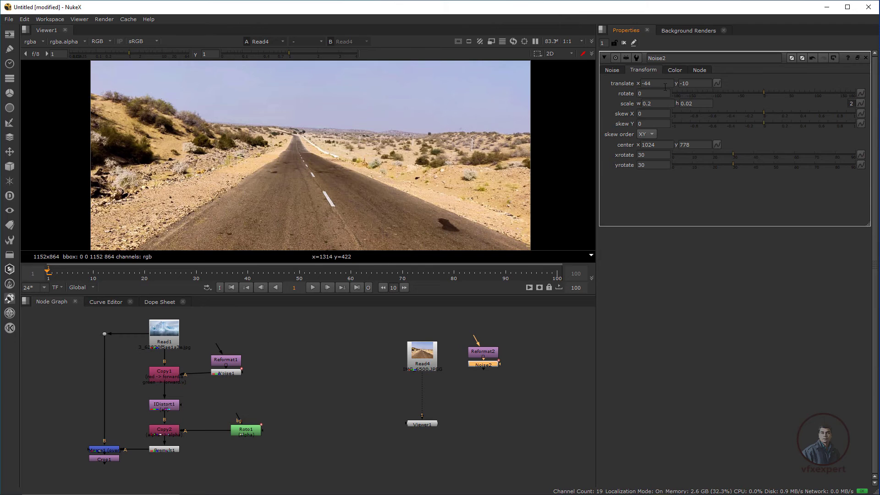
Step: Set the copied Reformat node's output format to 1152x864 to match the road image and view the copied Noise node
middle_drag(466, 397, 407, 413)
scroll(368, 399, up, 2)
click(435, 356)
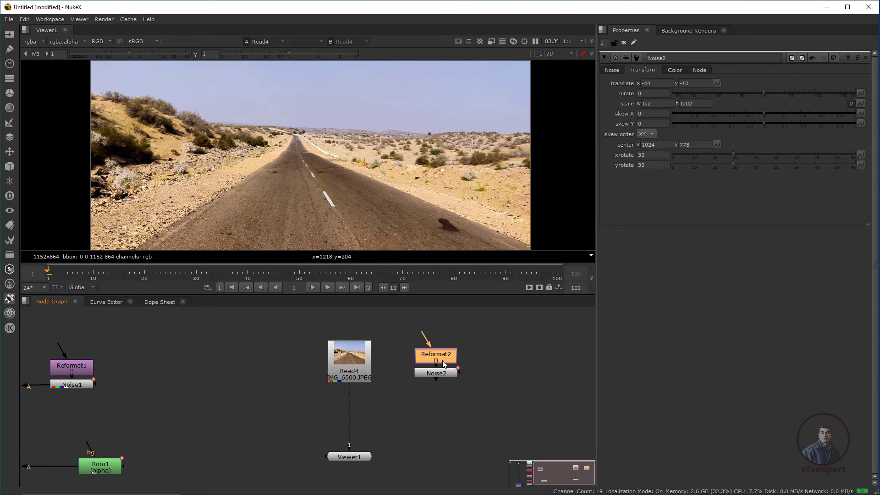
click(668, 93)
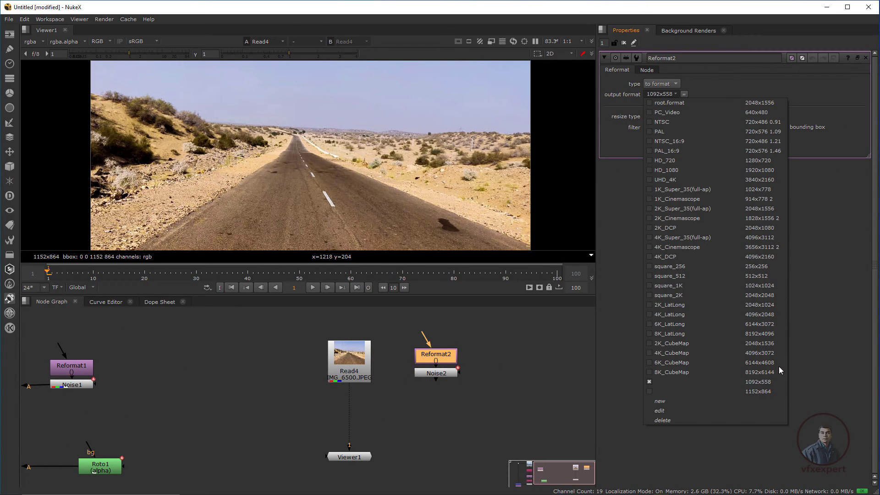
click(453, 161)
scroll(365, 184, down, 2)
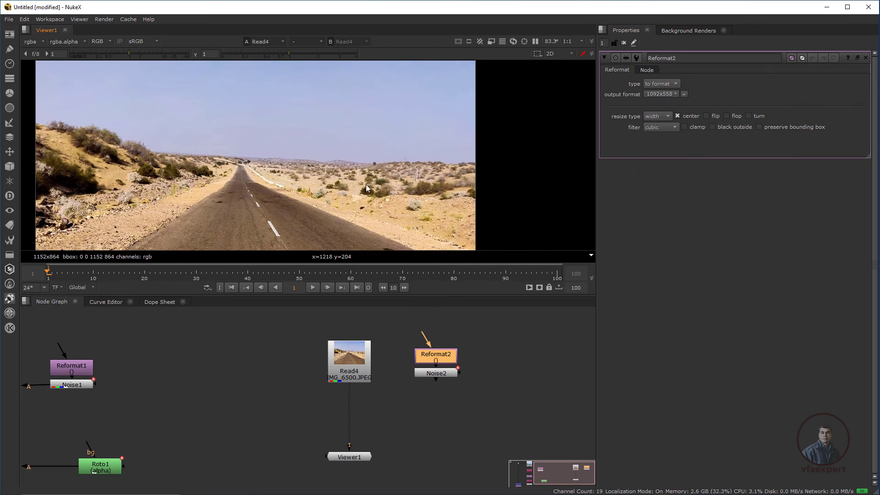
scroll(420, 122, up, 2)
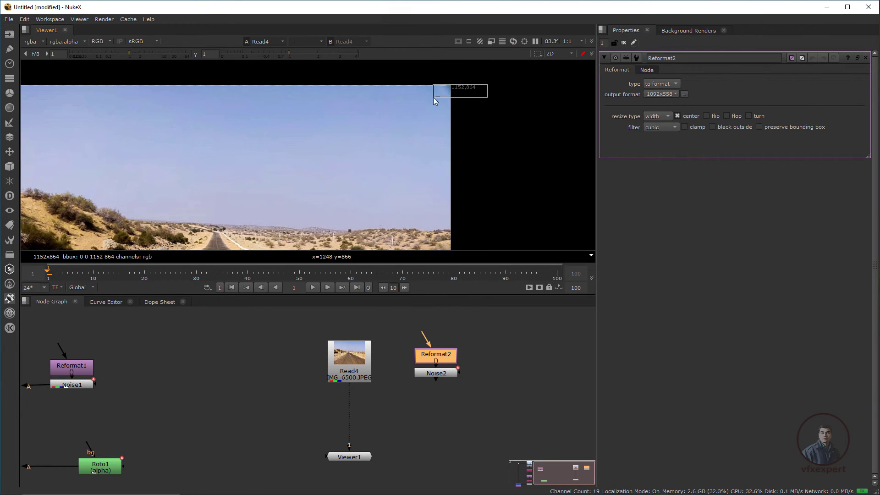
click(671, 94)
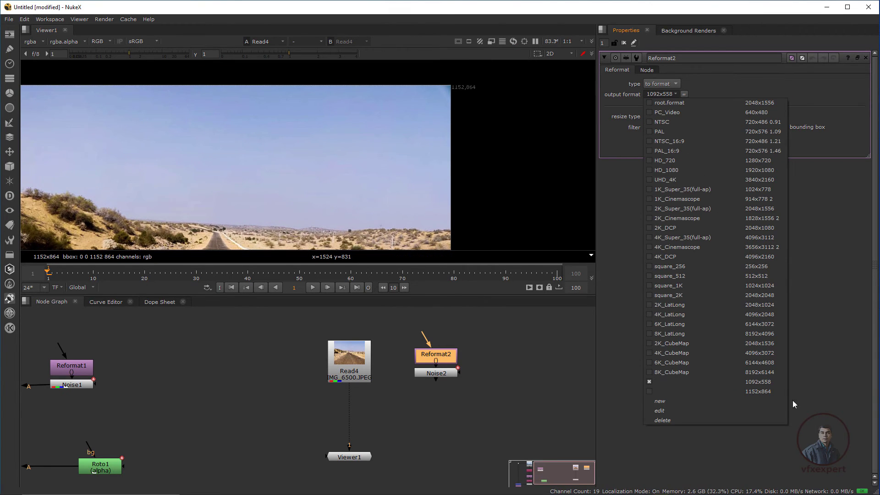
click(764, 392)
click(437, 372)
key(1)
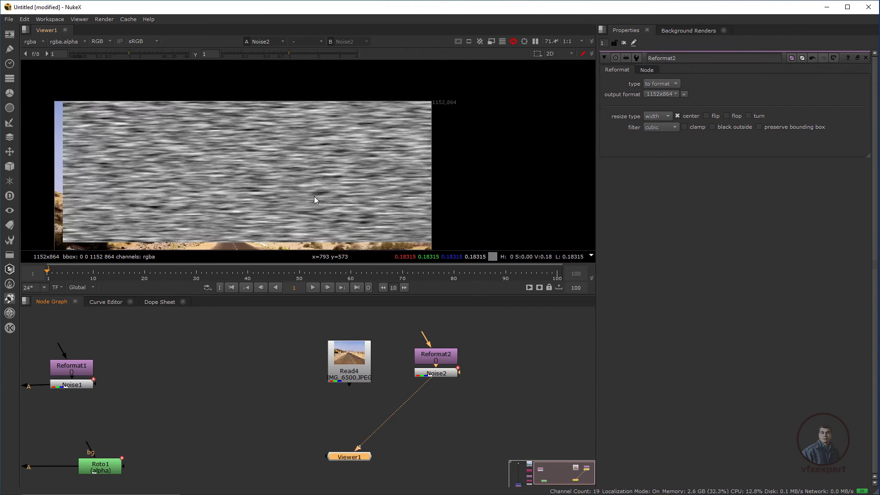
Step: Play back the copied Noise node at the new format to check its motion
scroll(315, 196, down, 1)
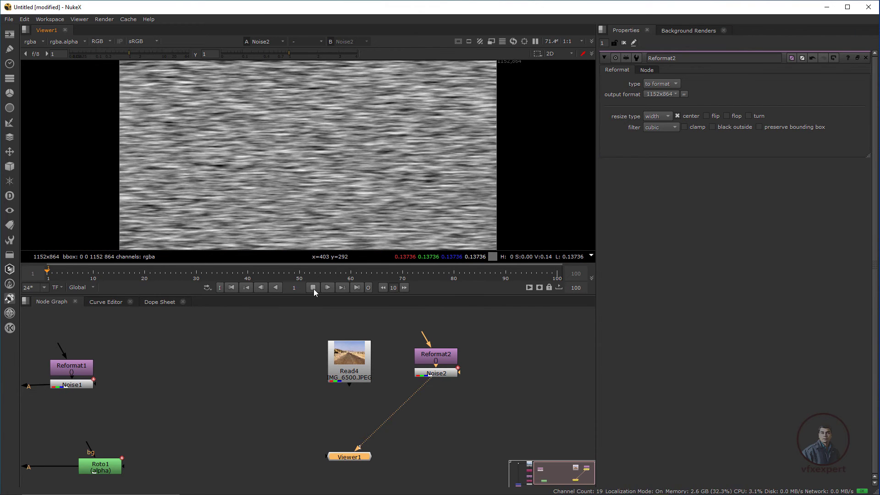
click(313, 288)
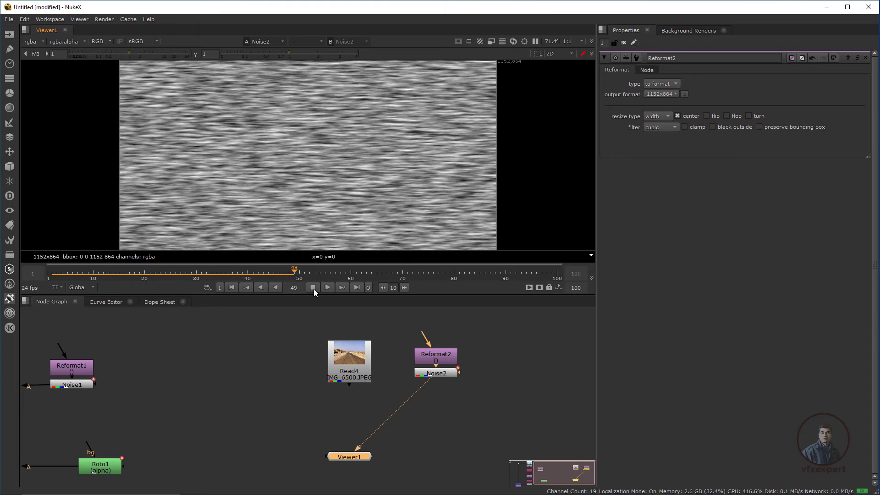
click(314, 288)
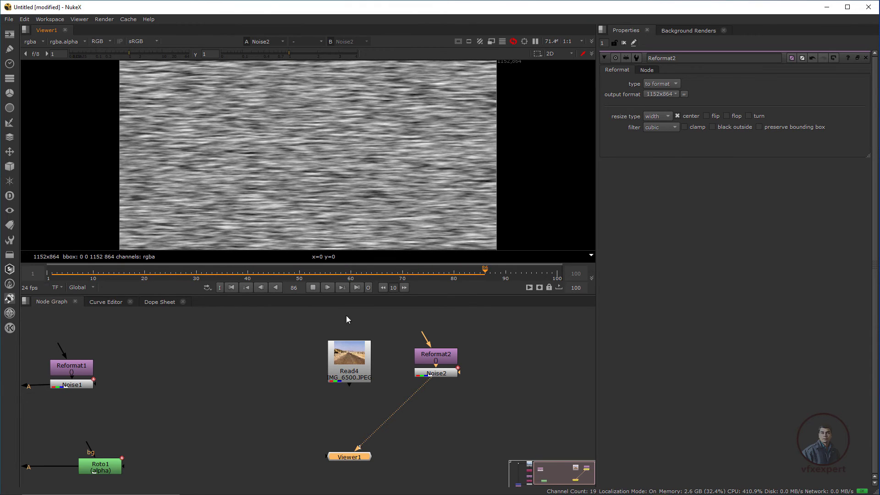
Step: Set the copied Noise node's transform scale width to about 0.147 and play back the noise
double_click(436, 373)
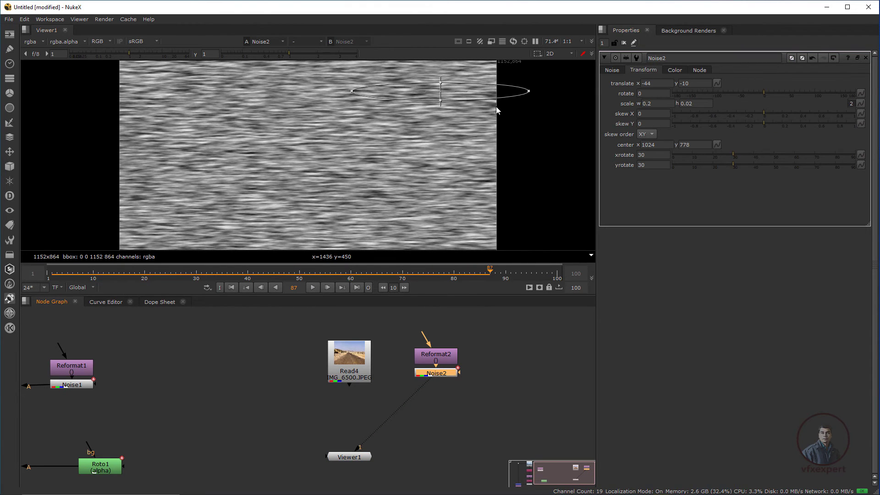
drag(524, 91, 528, 91)
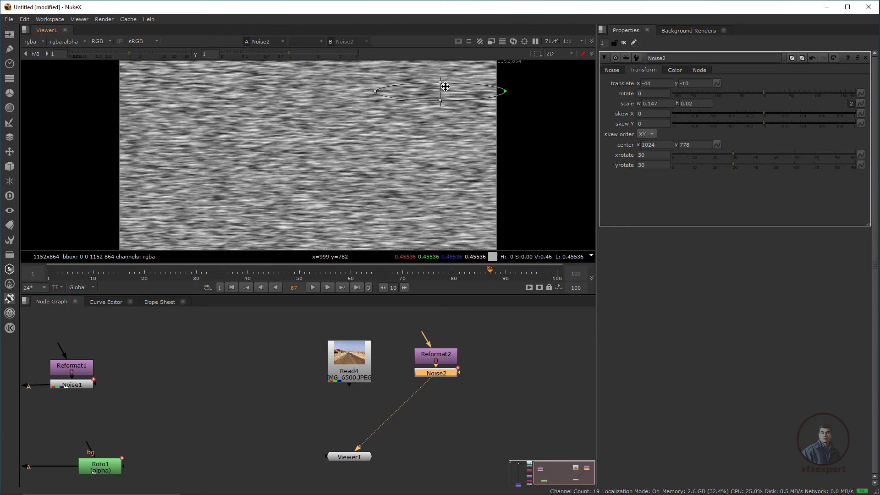
click(312, 287)
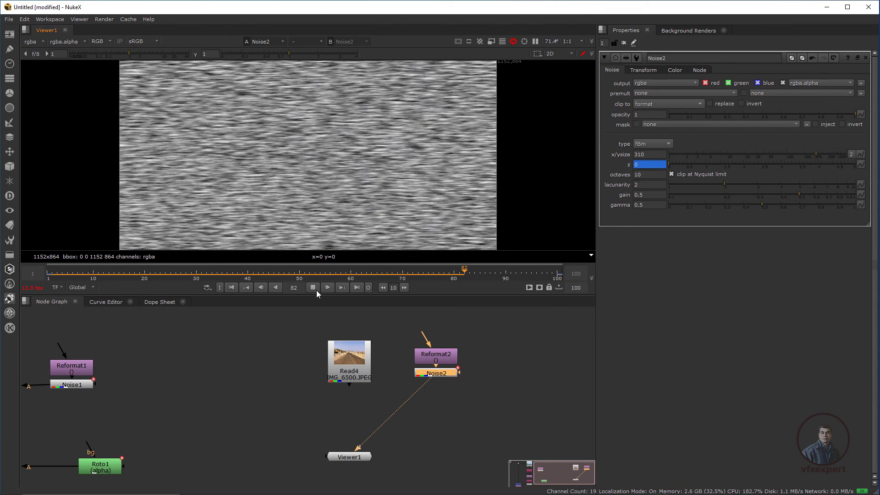
click(312, 288)
Step: Add a Copy node with the road Read as input B and the copied Noise as input A, and view it
drag(367, 458, 440, 455)
drag(349, 362, 330, 349)
click(339, 418)
key(k)
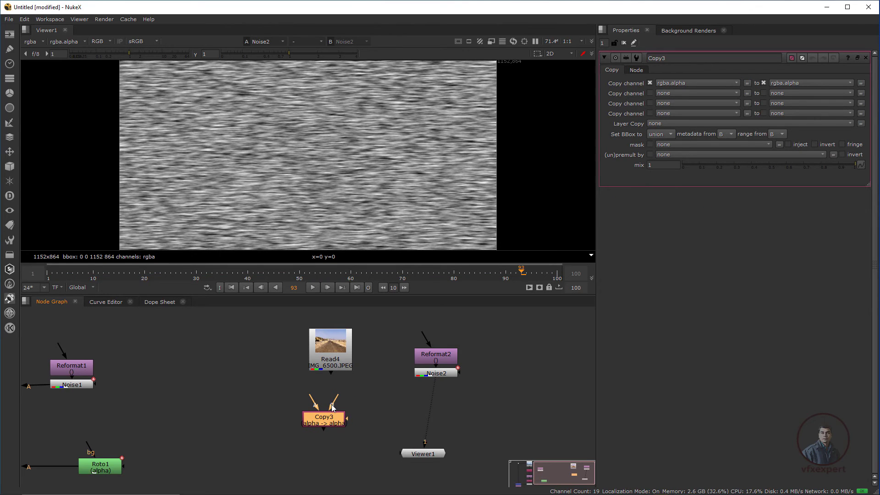
drag(310, 404, 433, 374)
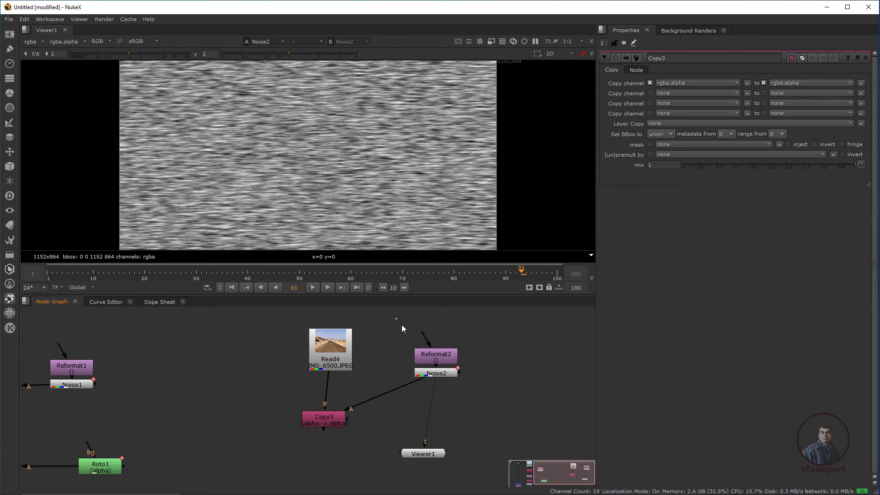
drag(402, 325, 444, 423)
drag(426, 454, 431, 460)
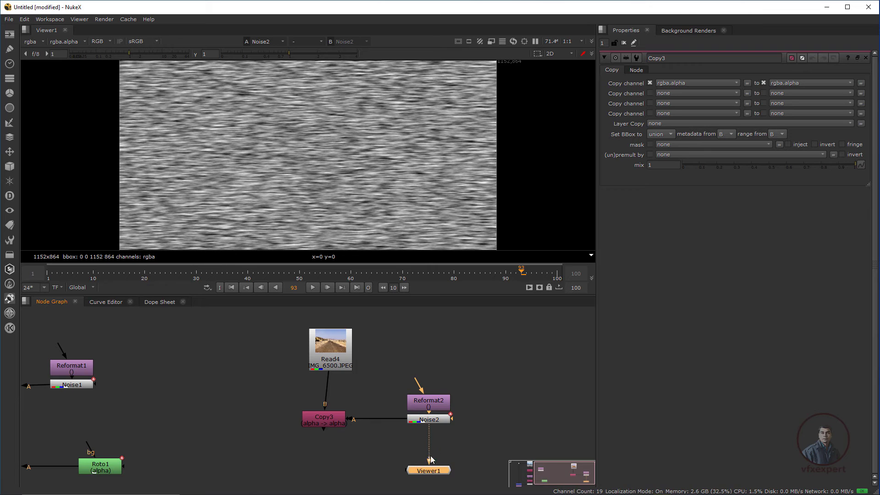
key(1)
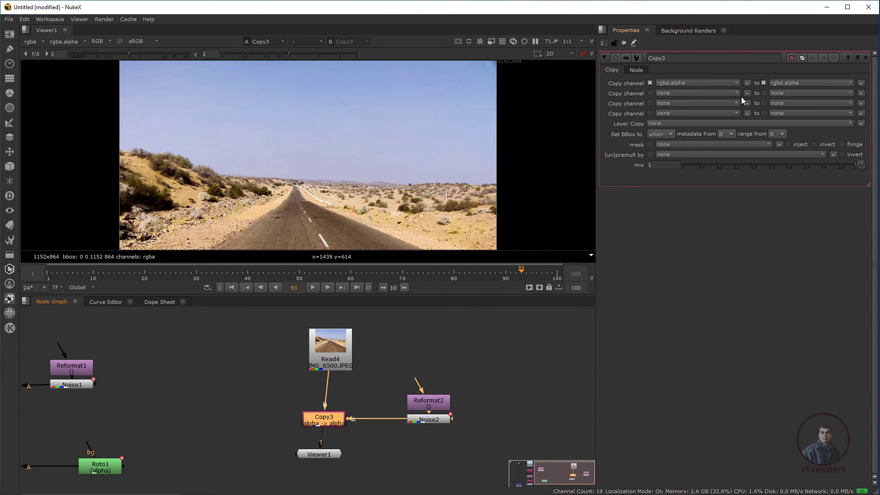
Step: Set the new Copy node to copy rgba.alpha into forward.u
click(719, 82)
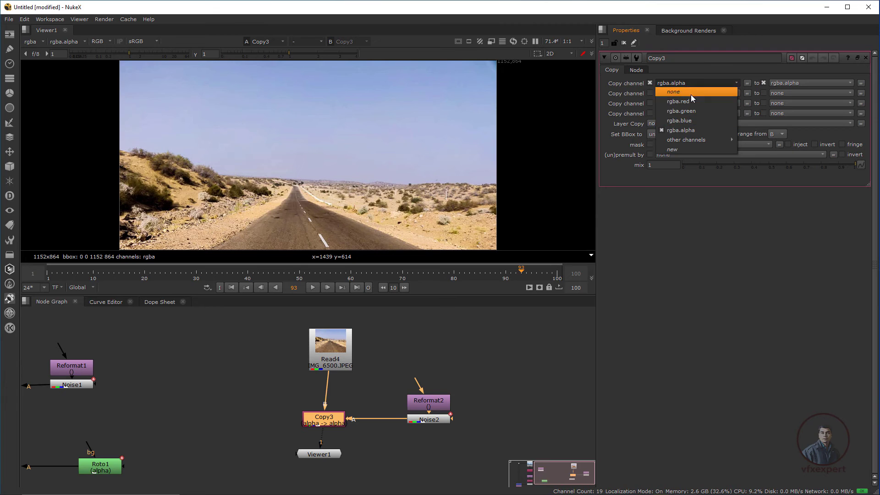
click(686, 130)
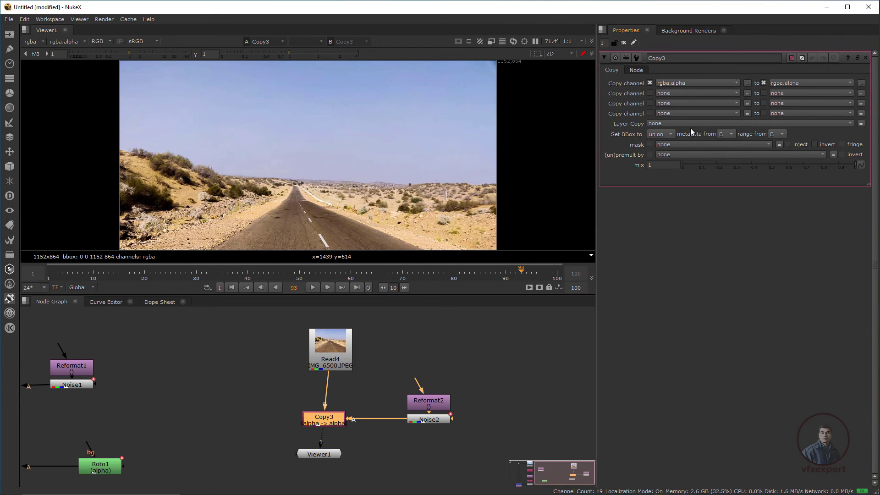
click(793, 84)
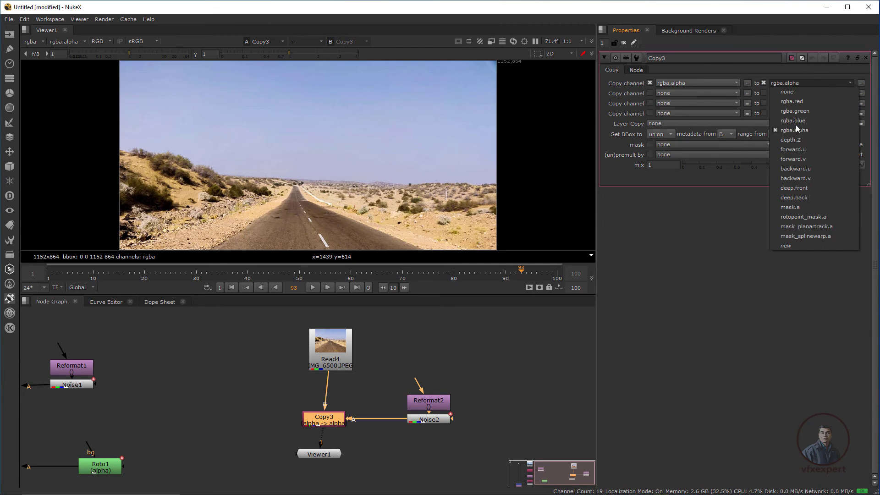
click(804, 149)
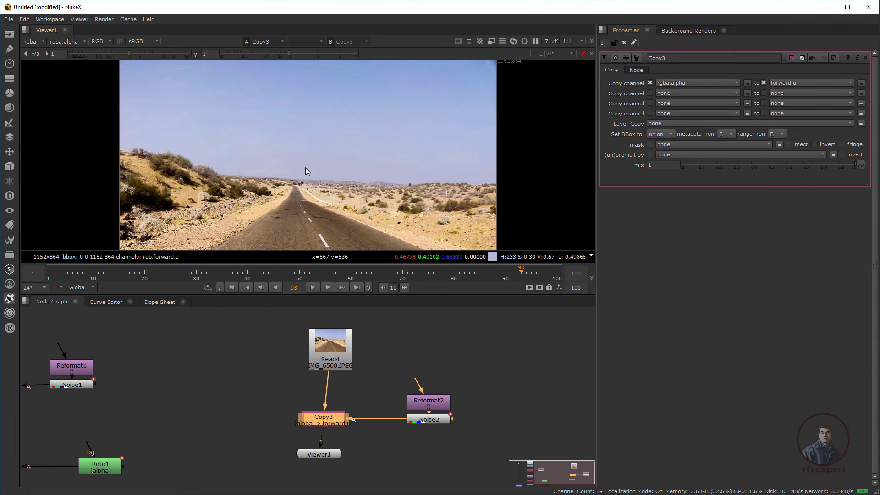
Step: Insert an IDistort node between the road setup's Copy node and the Viewer
middle_drag(365, 345, 331, 330)
click(285, 343)
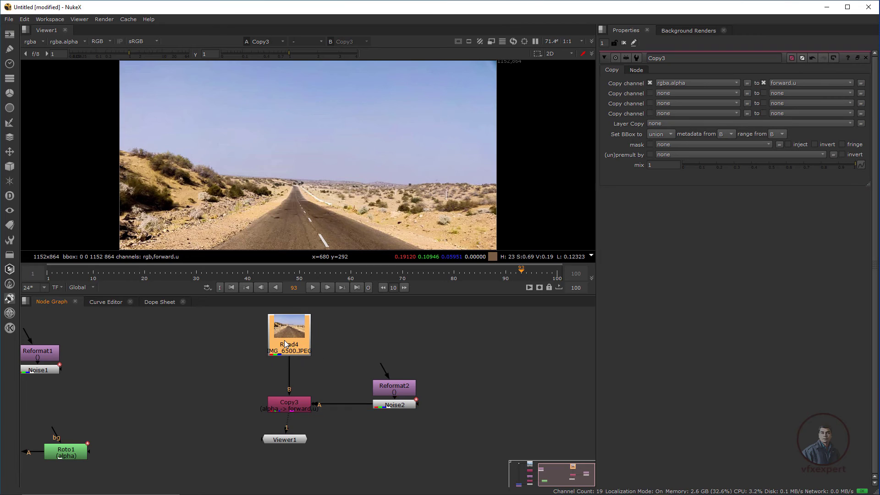
drag(295, 439, 298, 466)
click(304, 438)
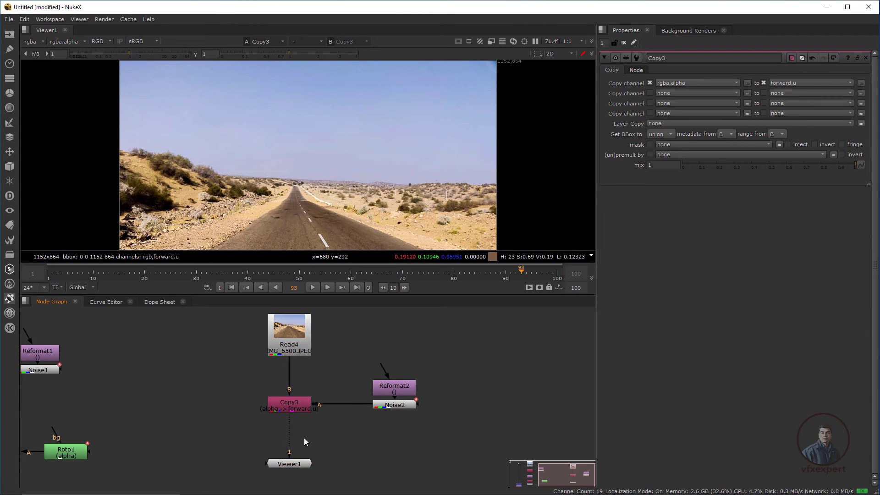
key(Tab)
text(idis)
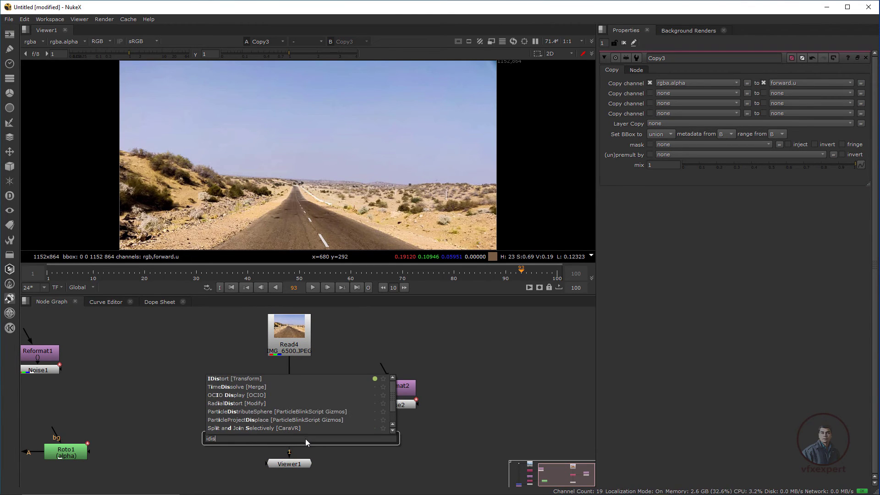
click(217, 380)
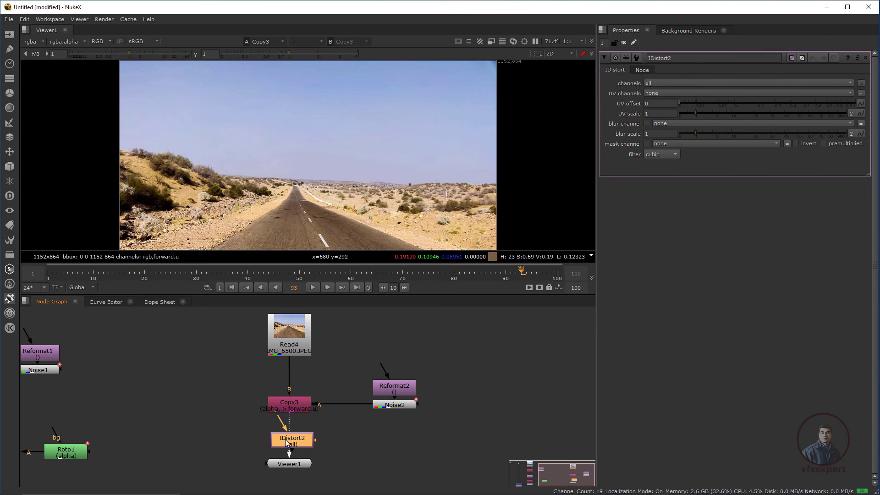
drag(299, 469, 298, 479)
click(297, 453)
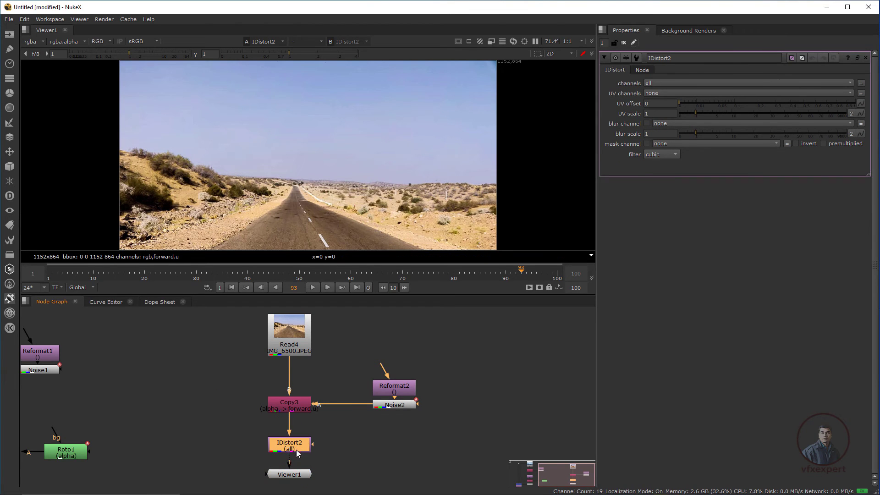
Step: Set the new IDistort node's UV scale to 6.4 and its UV channels to forward
scroll(274, 164, up, 2)
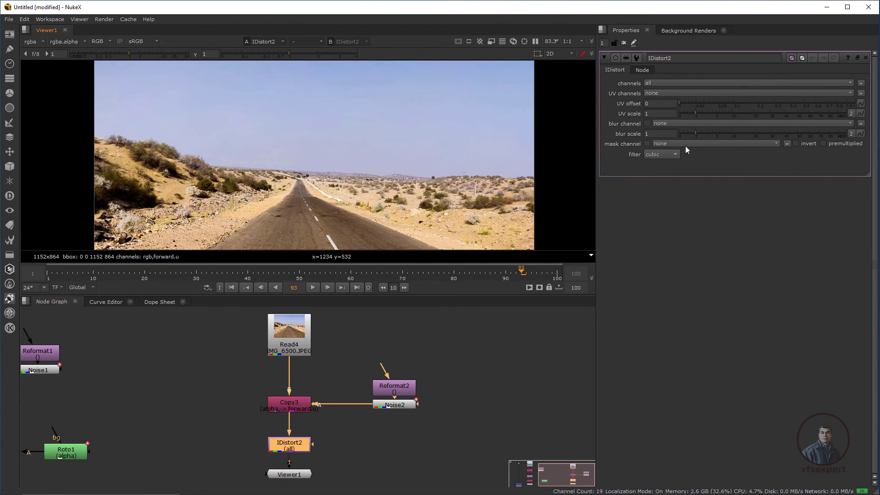
drag(697, 112, 721, 125)
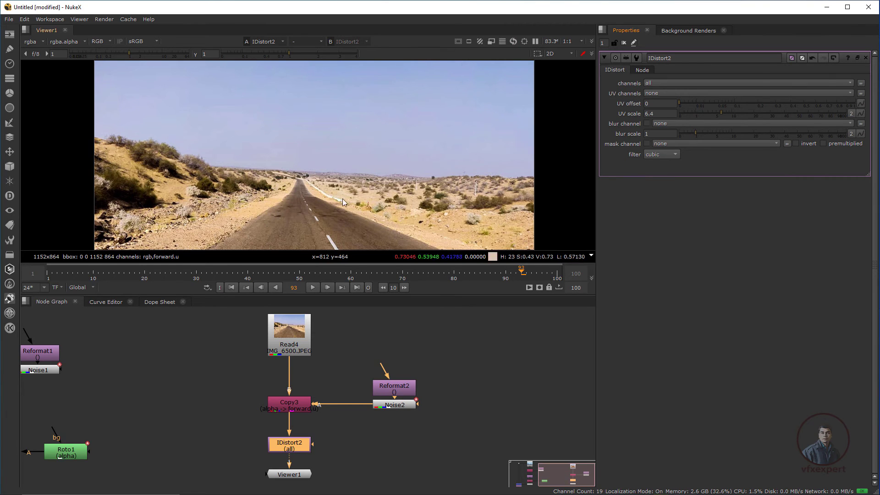
scroll(321, 195, up, 2)
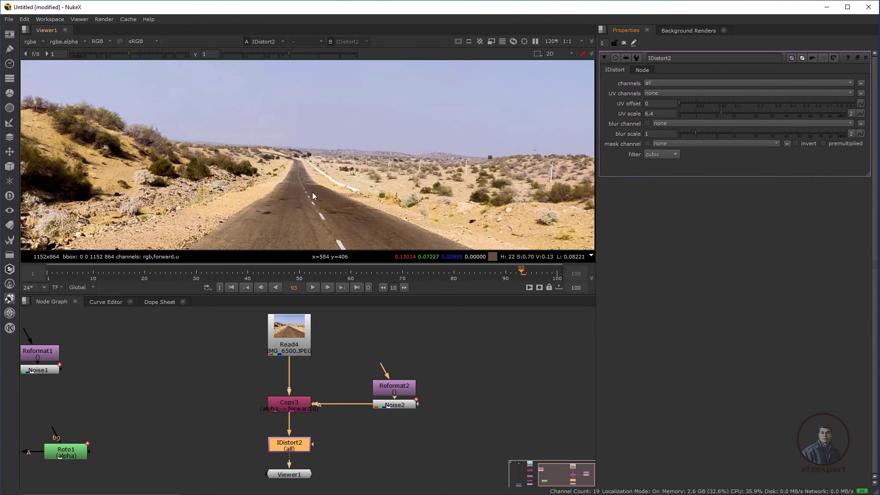
click(666, 94)
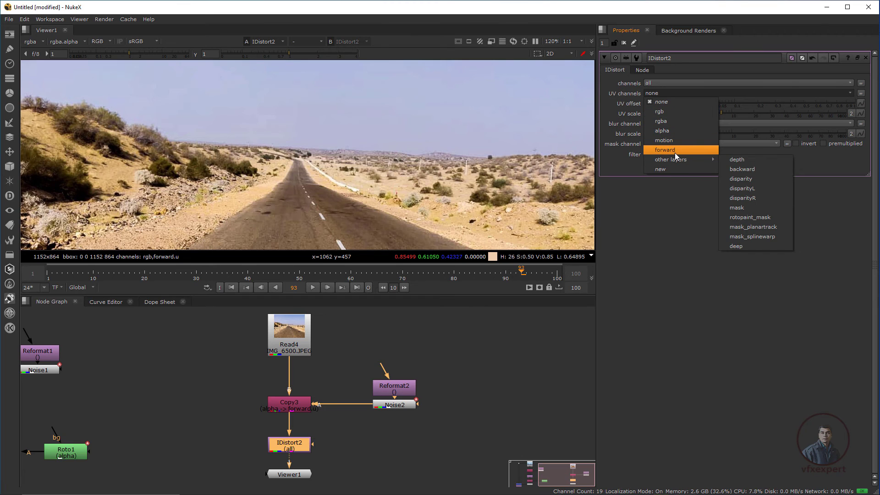
click(675, 151)
Step: Play back the distorted road and set the IDistort node's UV offset to 0.0025 while checking the shimmer
scroll(350, 195, up, 1)
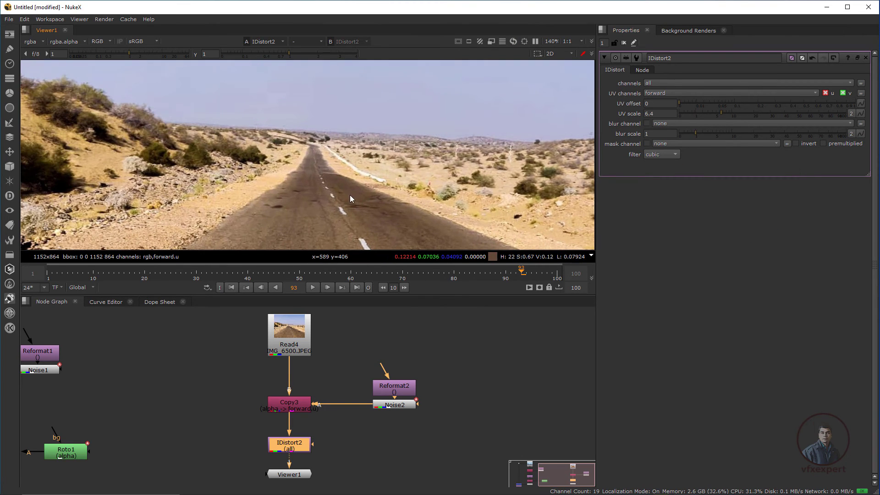
click(312, 287)
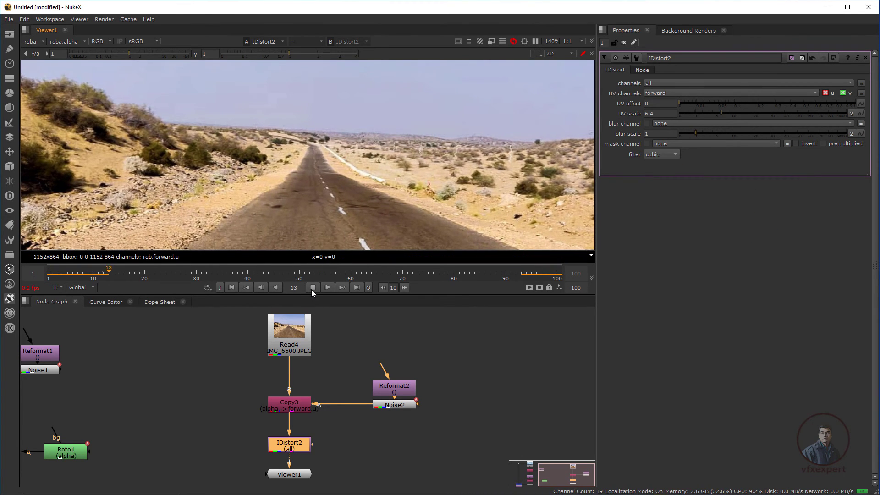
scroll(339, 179, up, 2)
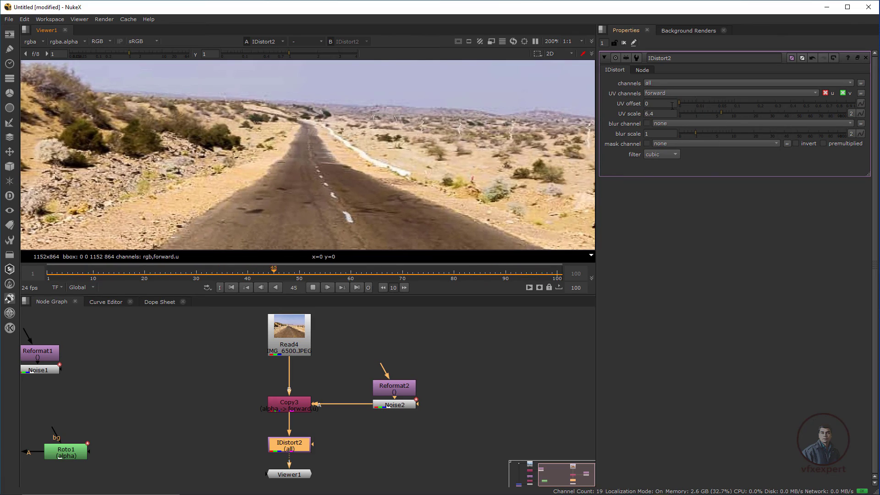
mouse_move(680, 103)
mouse_down()
mouse_move(768, 123)
mouse_move(678, 109)
mouse_move(687, 109)
mouse_up()
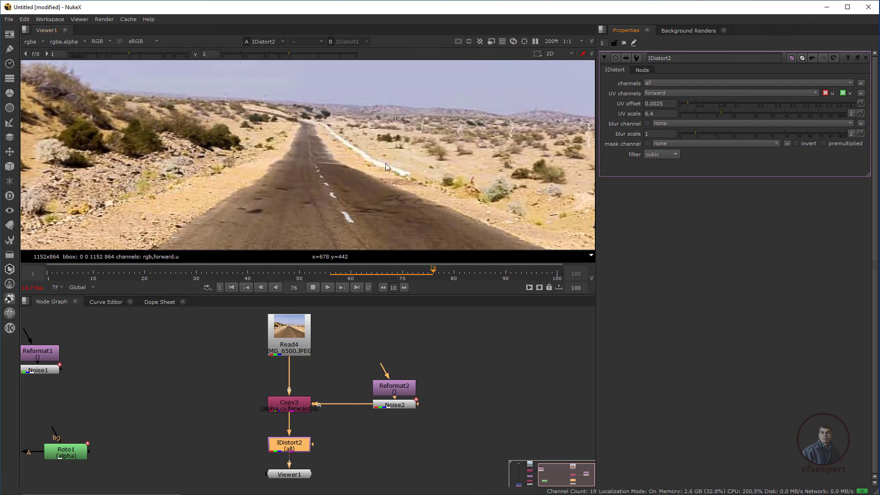
scroll(326, 173, up, 2)
scroll(359, 184, down, 2)
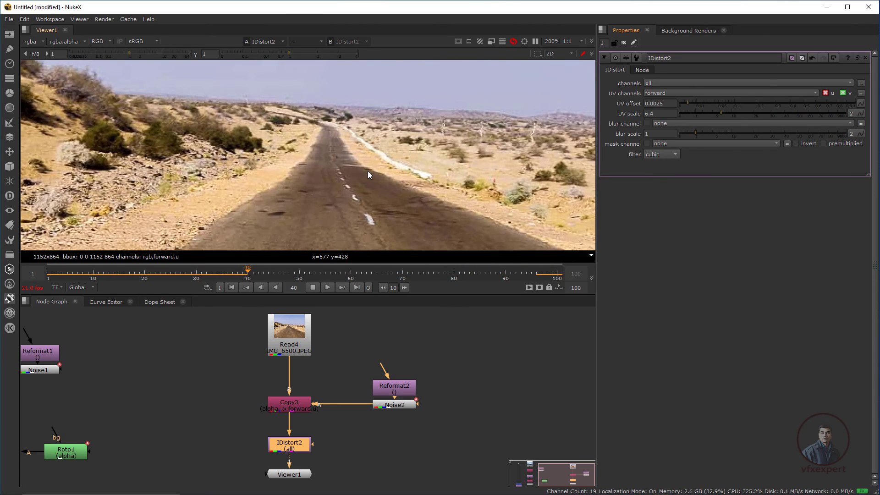
scroll(367, 172, down, 2)
click(313, 288)
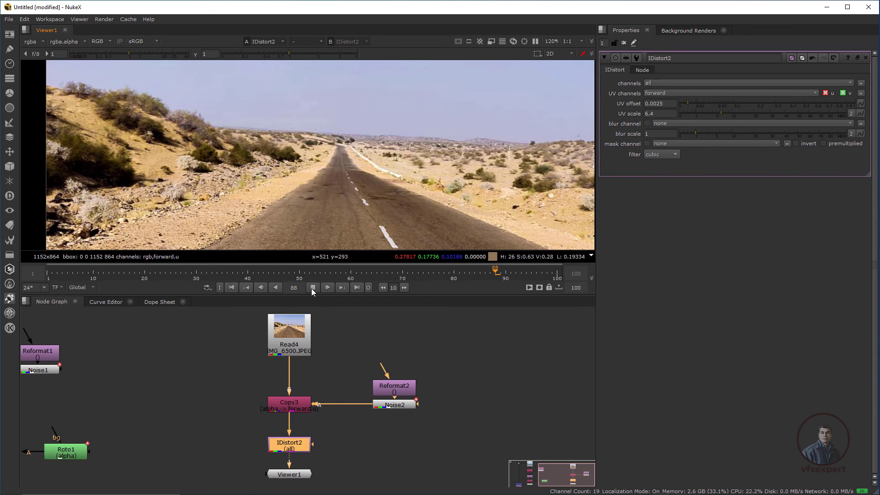
click(312, 287)
click(312, 287)
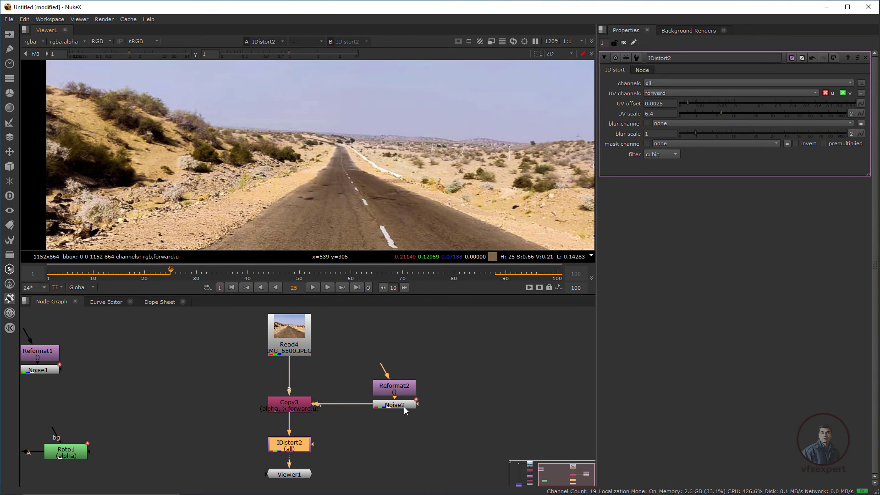
Step: Open the copied Noise node's settings and replay the road distortion from frame 1
click(405, 405)
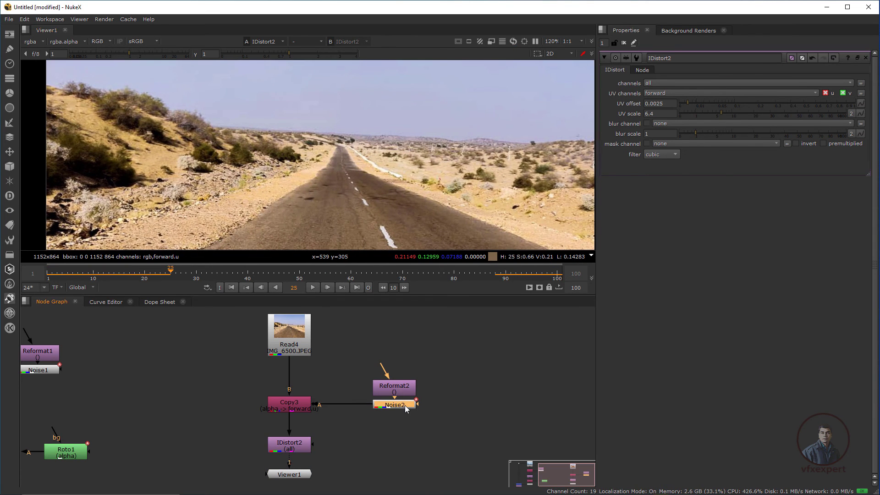
click(234, 287)
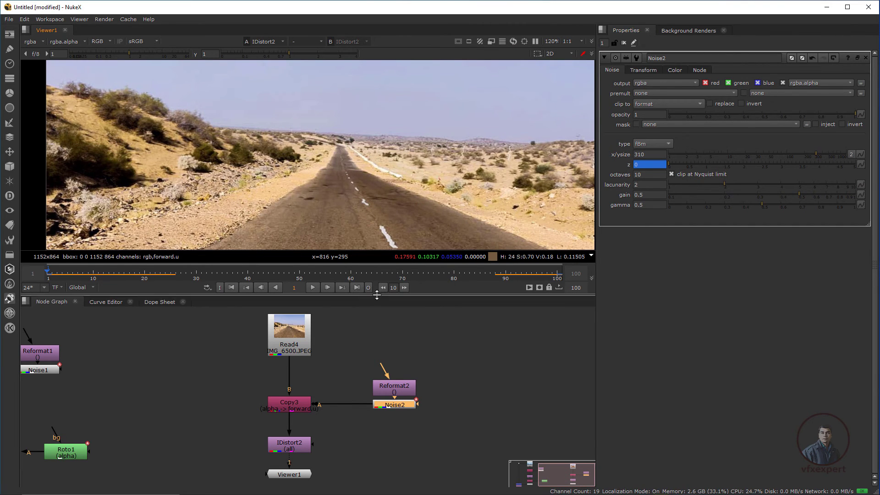
click(407, 274)
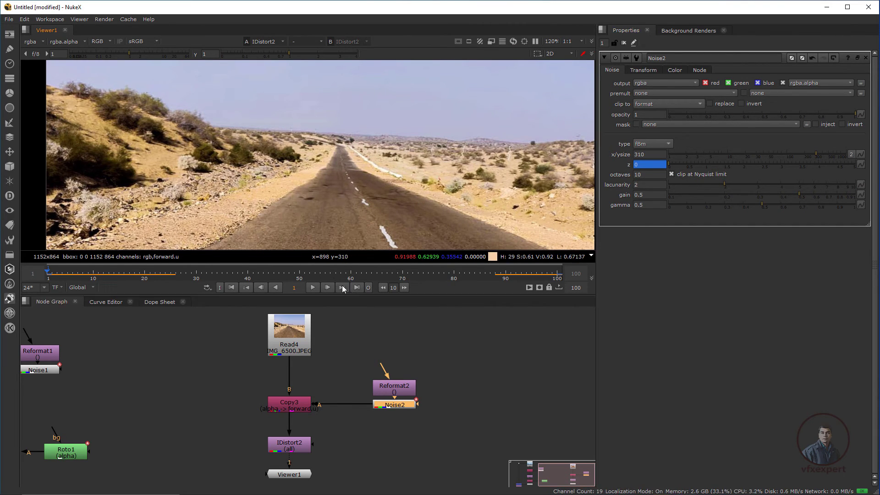
scroll(393, 170, up, 2)
click(312, 287)
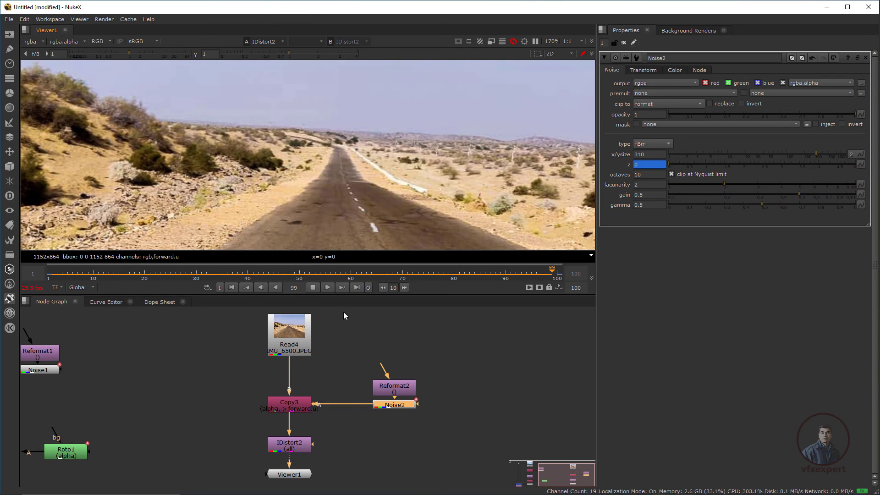
click(313, 287)
Step: Move the Viewer node further below the IDistort node to free space between them
scroll(387, 173, down, 2)
scroll(386, 173, up, 1)
middle_drag(405, 471, 389, 433)
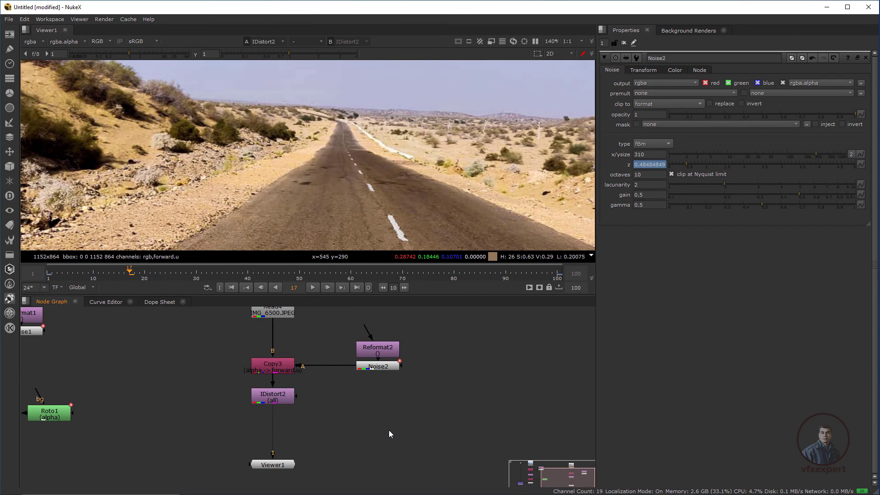
Step: Insert a Copy node between the IDistort and Viewer nodes and connect its A input to a new Roto node
key(k)
click(329, 436)
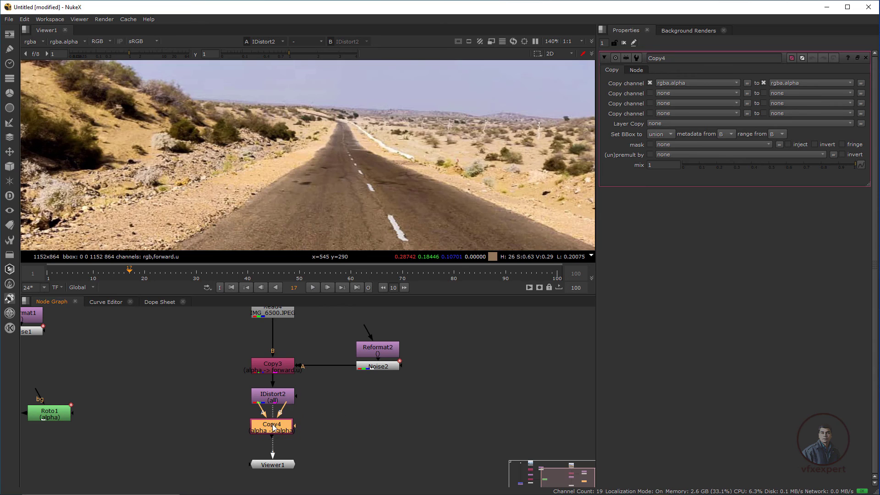
key(o)
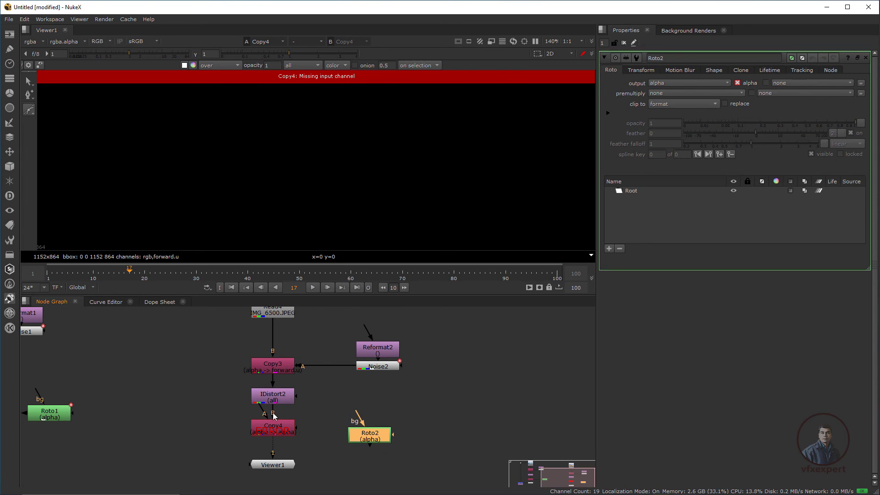
drag(263, 409, 394, 425)
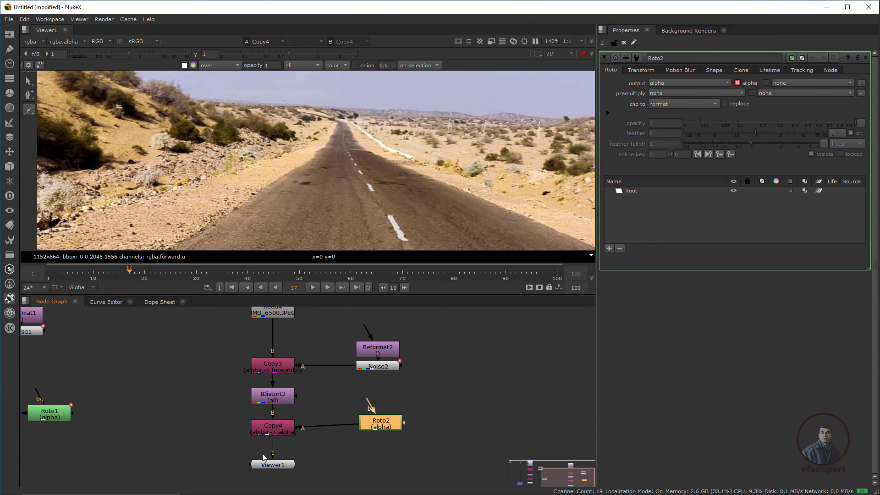
Step: Add a Premult node after the new Copy node and adjust the spacing of the surrounding nodes
click(288, 432)
key(Tab)
text(pre)
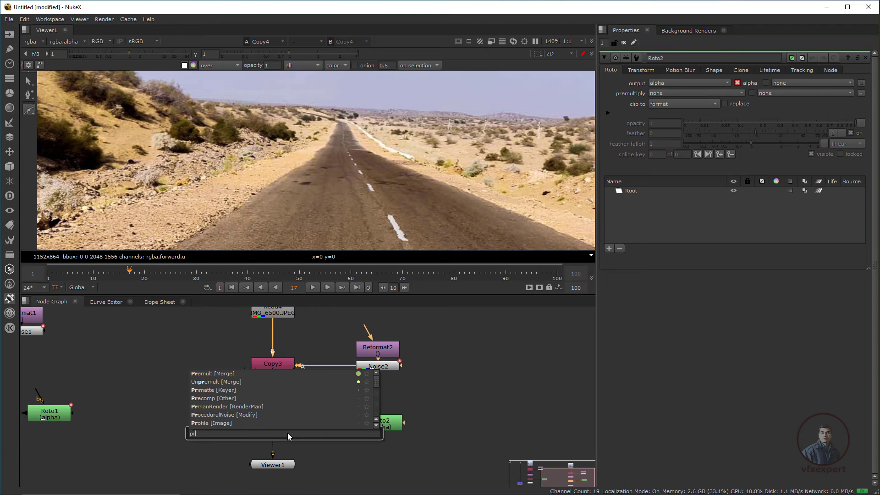
click(221, 376)
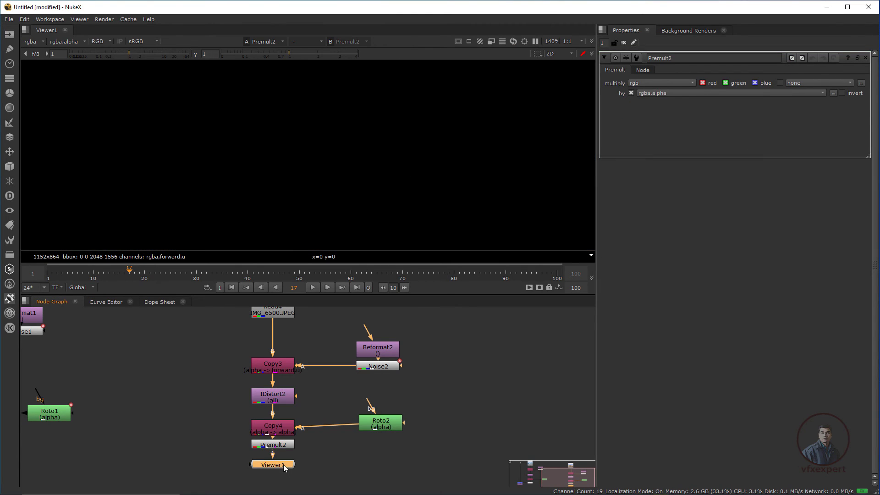
drag(372, 431, 372, 441)
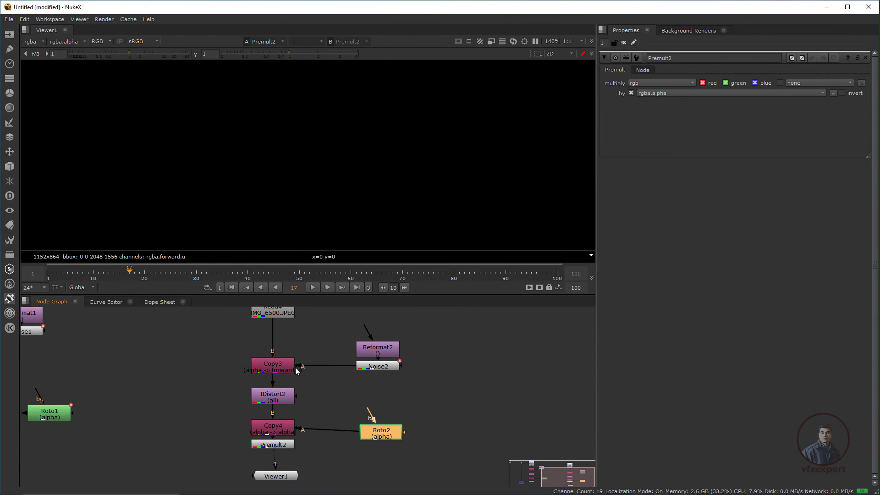
Step: View the original road photo and draw a feathered Bezier mask around the distant stretch of road in the new Roto node
click(273, 314)
key(1)
scroll(345, 202, up, 3)
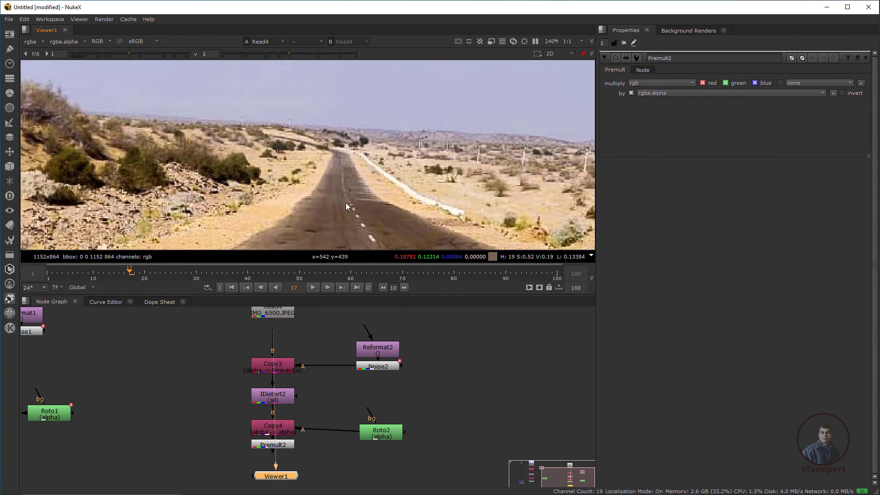
scroll(287, 200, down, 4)
scroll(298, 170, up, 3)
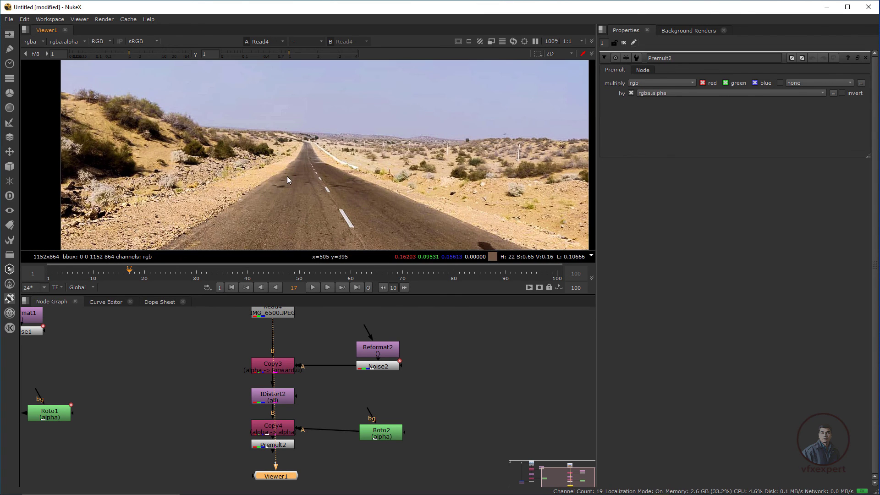
double_click(380, 433)
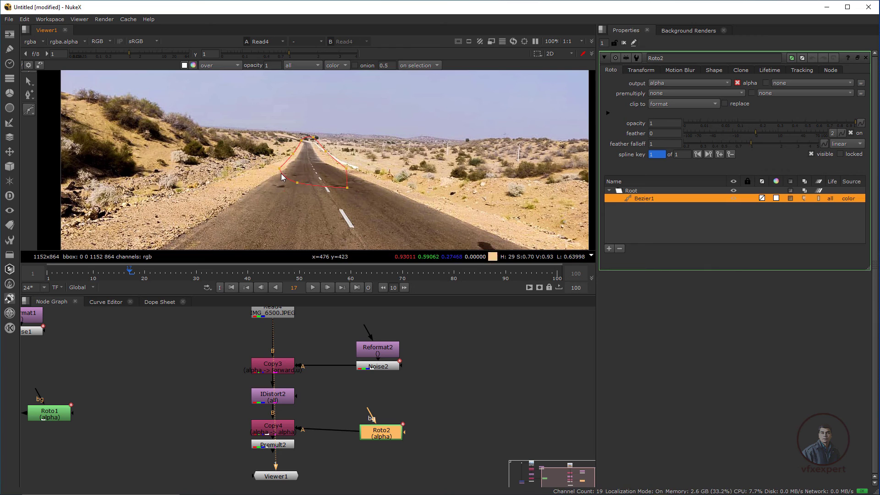
drag(357, 194, 260, 190)
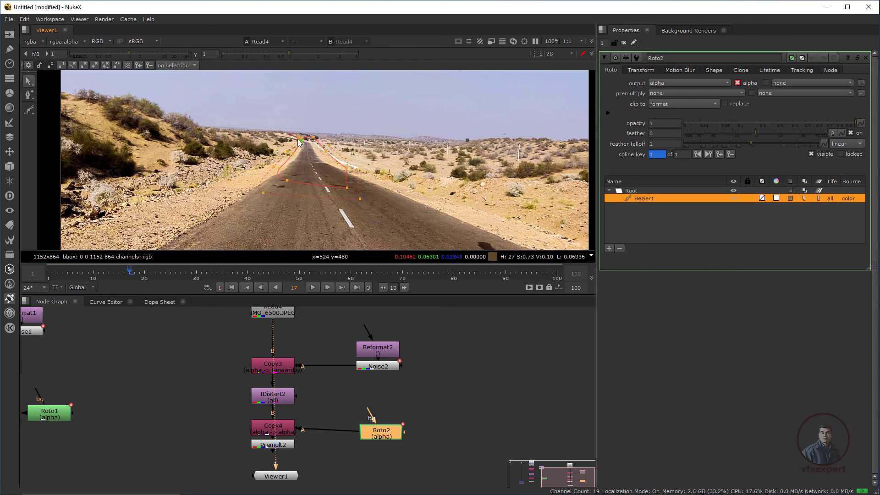
scroll(348, 199, down, 1)
scroll(364, 187, down, 1)
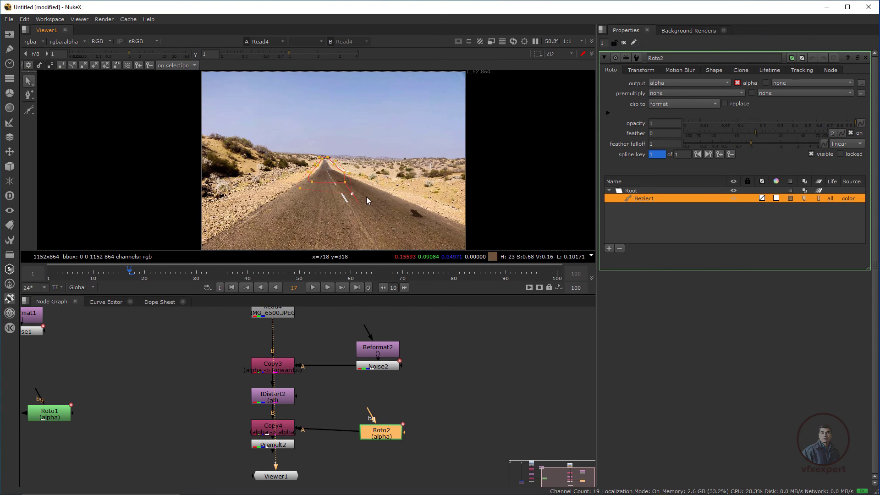
scroll(349, 195, up, 1)
Step: View the new Premult node's output to check the masked road area and its soft edges
click(273, 445)
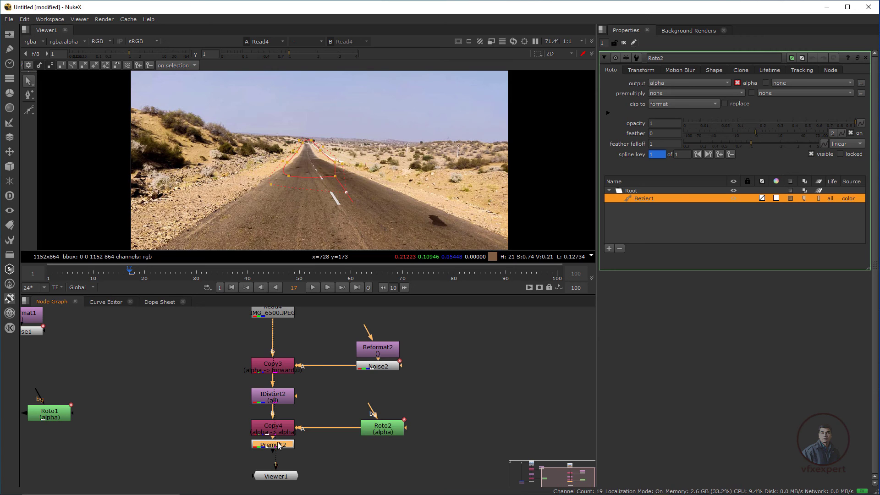
key(1)
scroll(316, 188, up, 2)
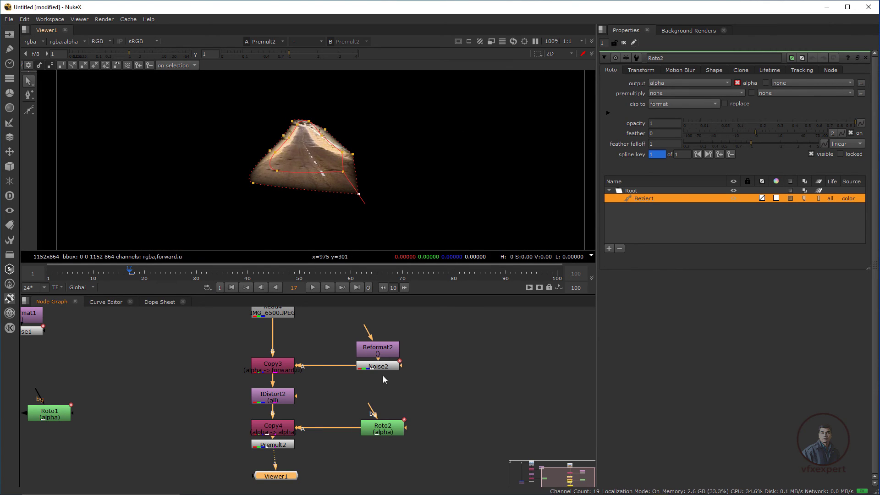
scroll(383, 380, left, 3)
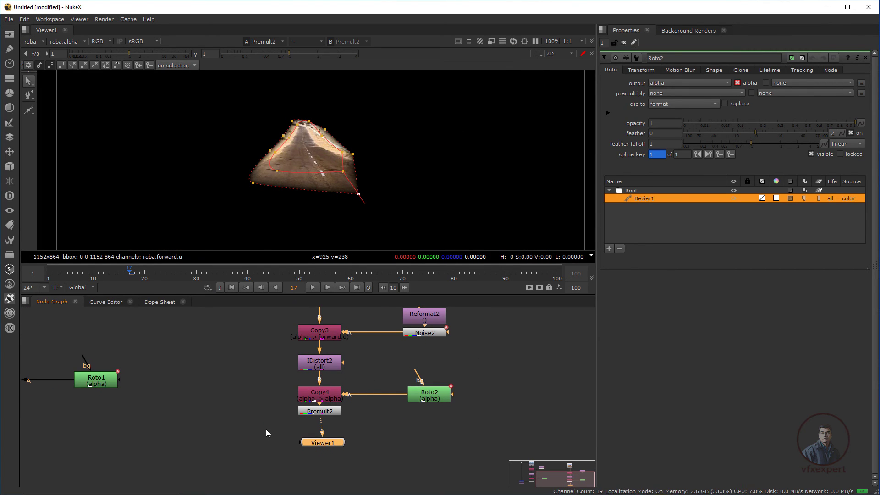
Step: Add a Merge node with the new Premult node as its A input and the road photo's Read node as B
click(249, 415)
key(m)
middle_drag(256, 402, 253, 451)
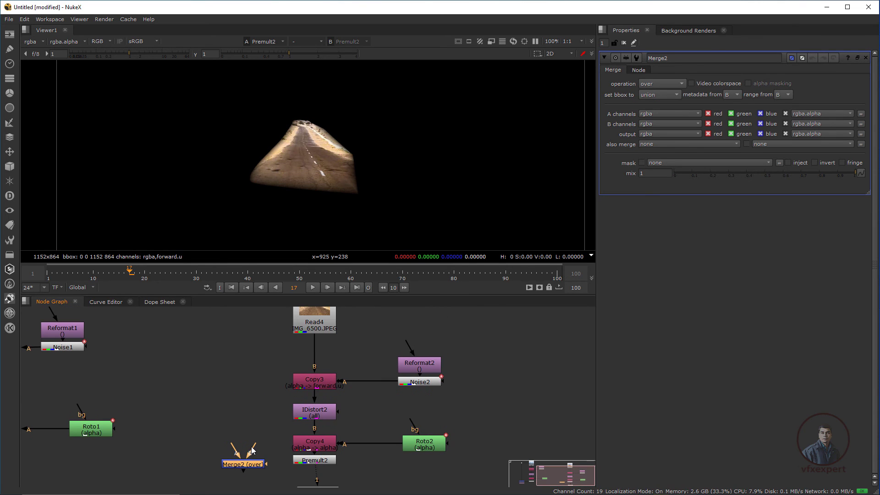
drag(249, 453, 311, 327)
drag(237, 450, 315, 461)
middle_drag(289, 413, 306, 371)
Step: Insert a dot in the Merge node's B connection and place it beside the Read node to route the line squarely
ctrl+drag(287, 362, 258, 344)
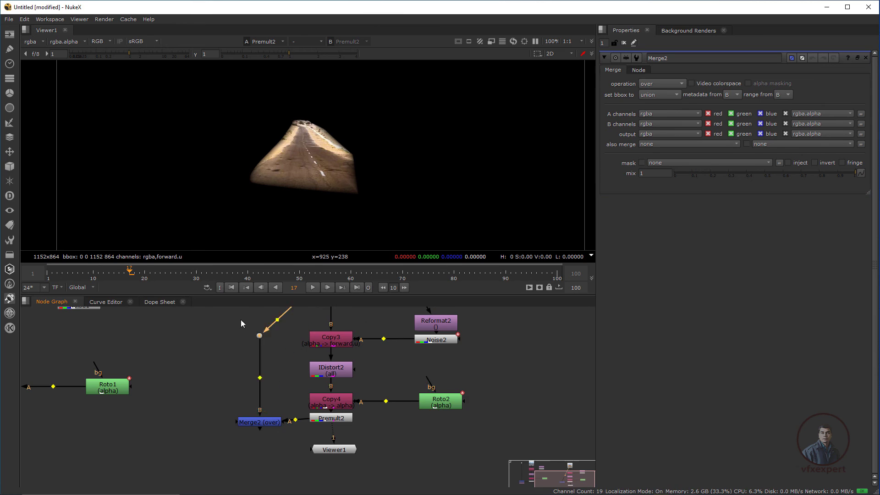
scroll(258, 343, down, 3)
middle_drag(258, 340, 257, 402)
drag(255, 397, 275, 365)
Step: View the Merge node's output, play it back from frame 1 to check the distortion, and move the Viewer node closer beneath the Merge
click(277, 472)
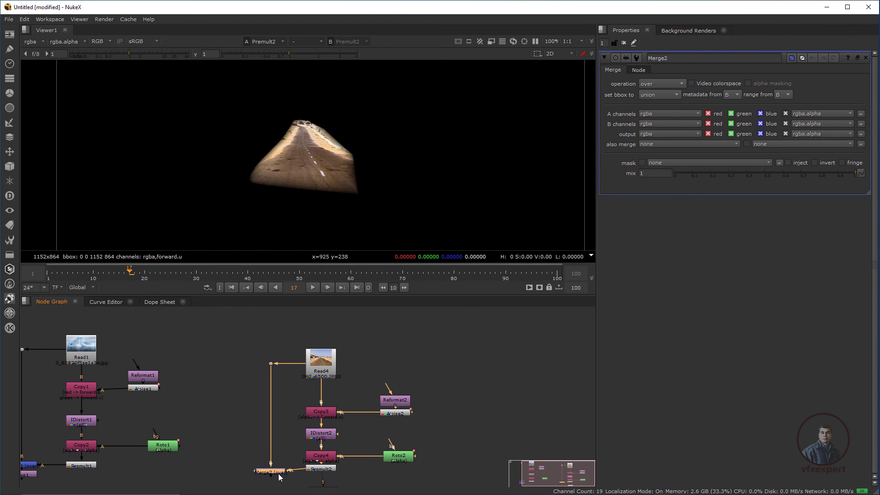
key(1)
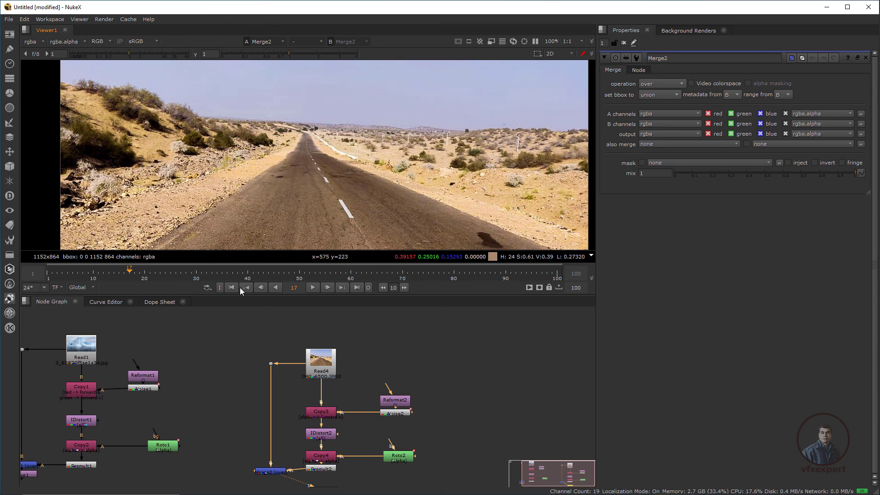
click(231, 287)
click(287, 308)
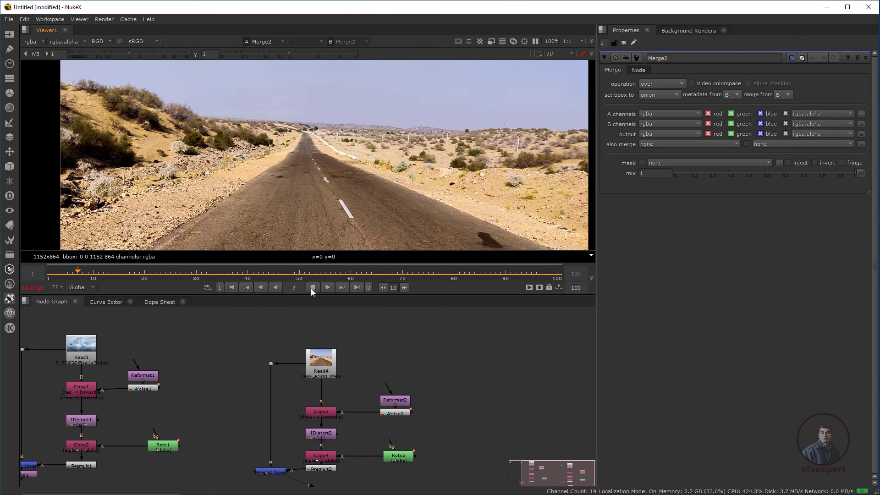
scroll(326, 194, up, 3)
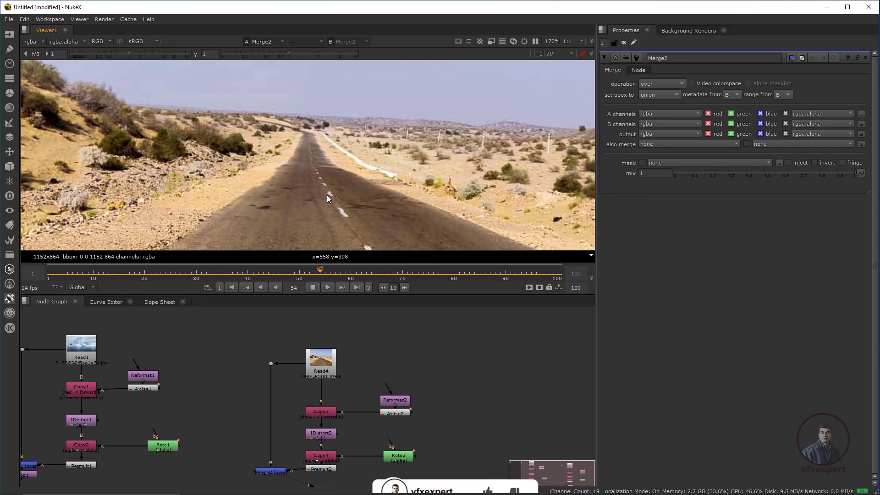
scroll(322, 169, up, 1)
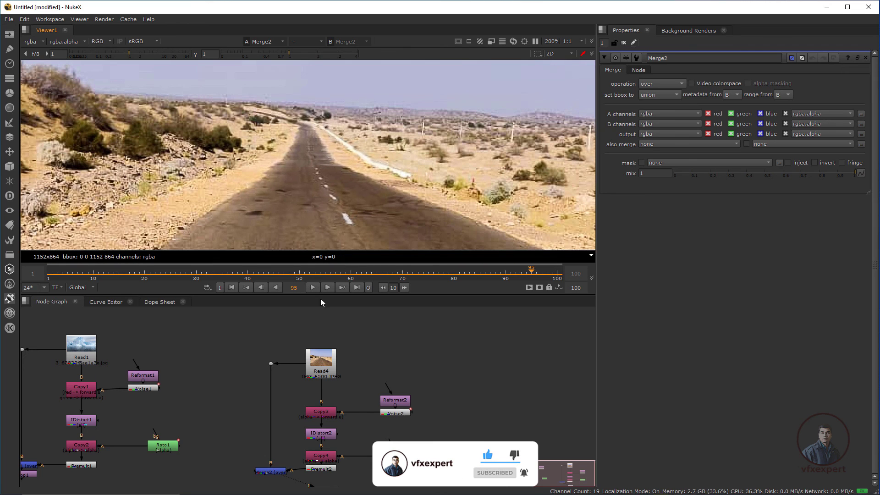
scroll(362, 409, up, 3)
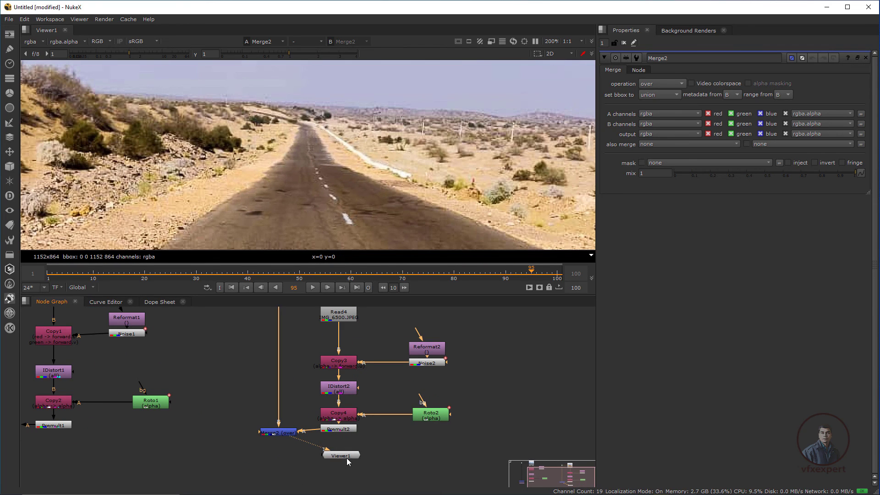
drag(347, 458, 318, 460)
Step: Set the road IDistort node's blur scale to 3.2 and its blur channel to forward.u, checking the first road Copy node's channels
double_click(347, 387)
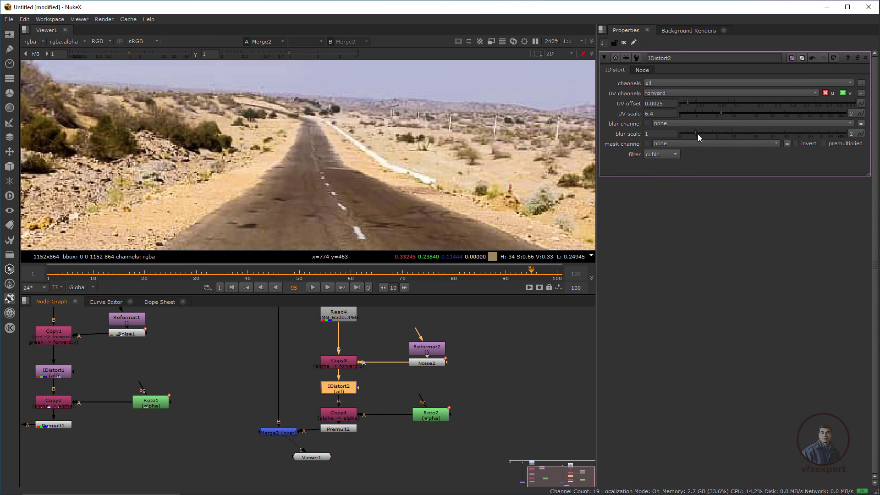
drag(694, 132, 708, 136)
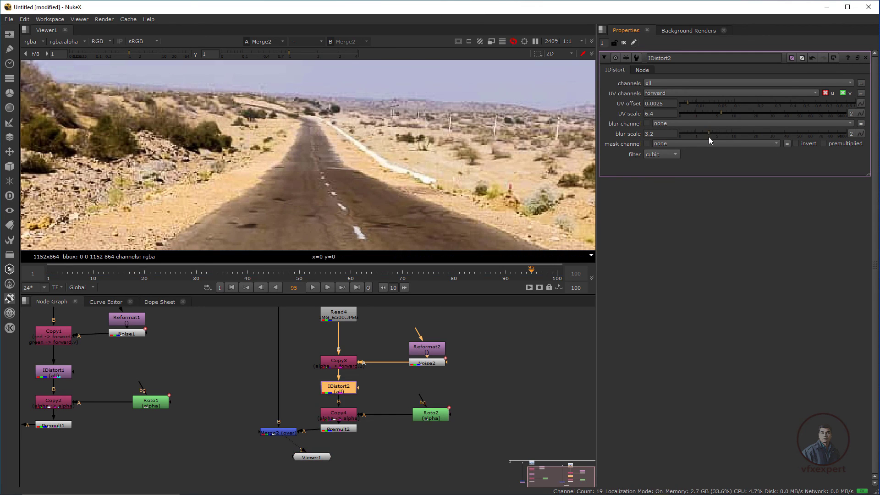
click(683, 123)
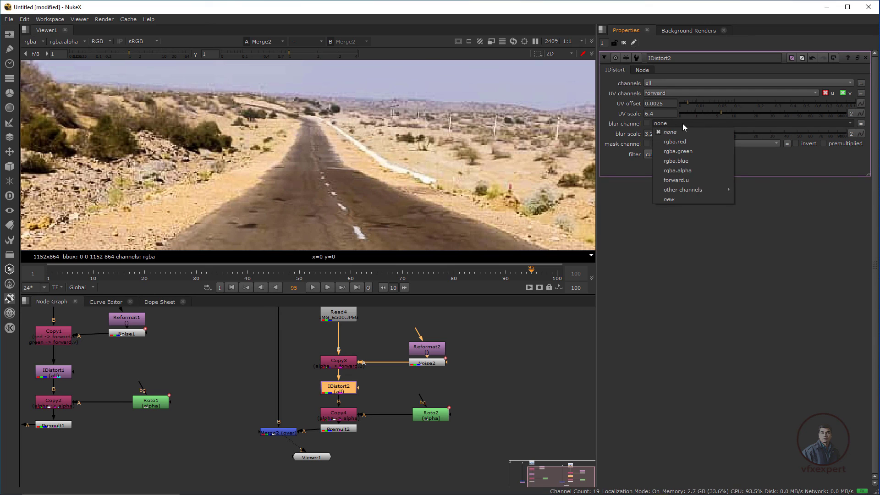
click(688, 181)
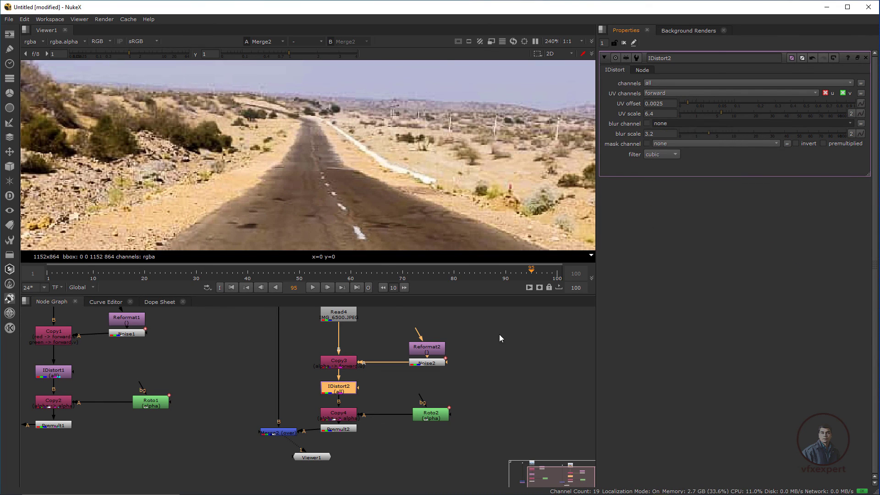
click(499, 334)
double_click(339, 361)
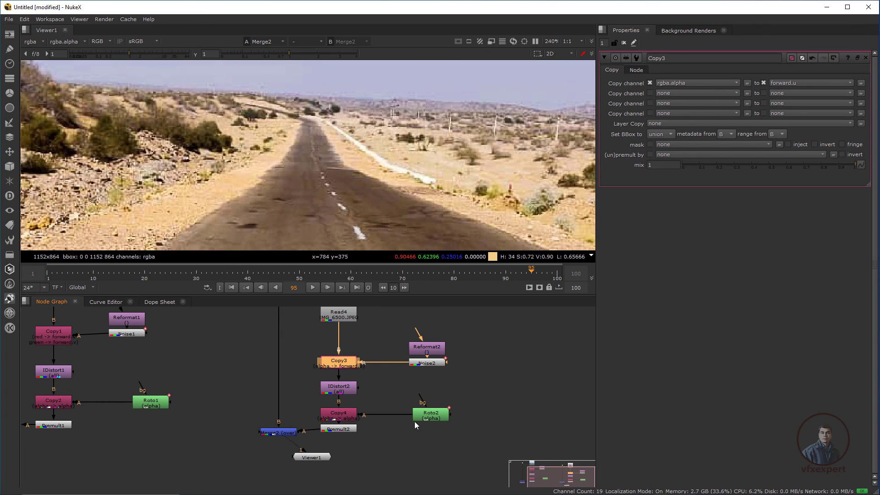
double_click(339, 387)
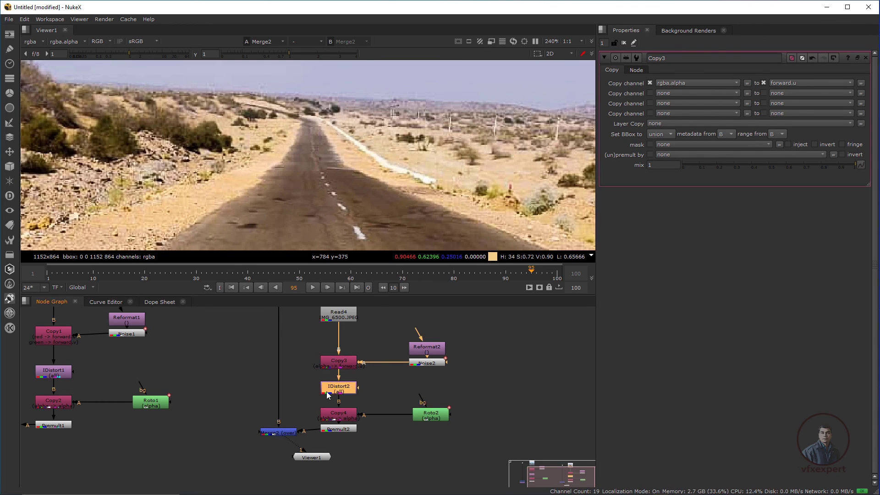
click(689, 123)
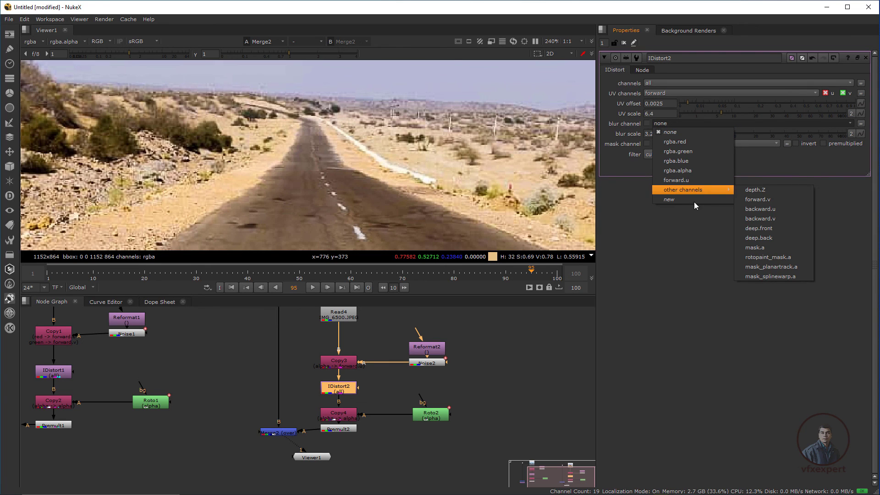
click(683, 181)
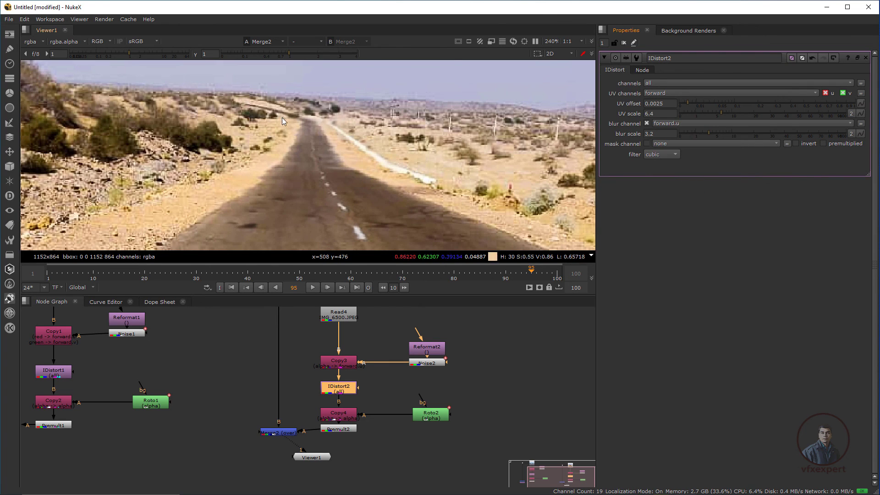
Step: Set the IDistort node's blur scale to 2 and play back the merged road to check the blurred shimmer
click(660, 134)
text(2)
key(Return)
click(238, 303)
key(l)
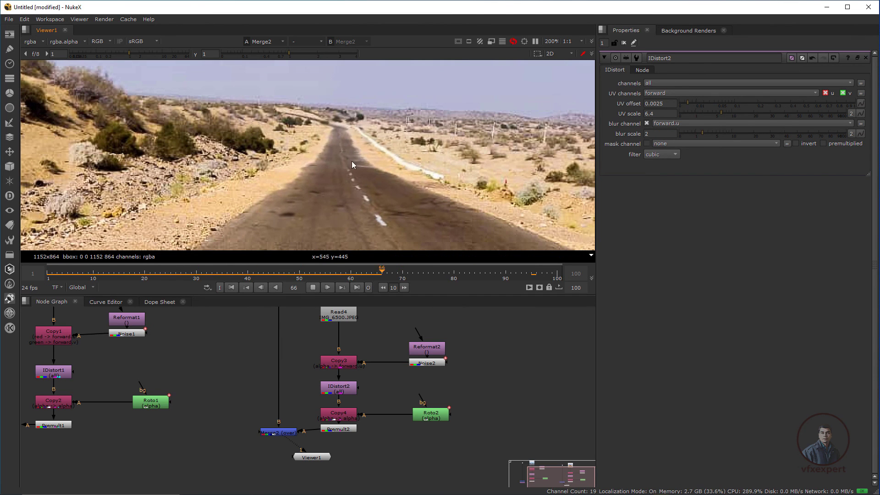
scroll(455, 214, down, 1)
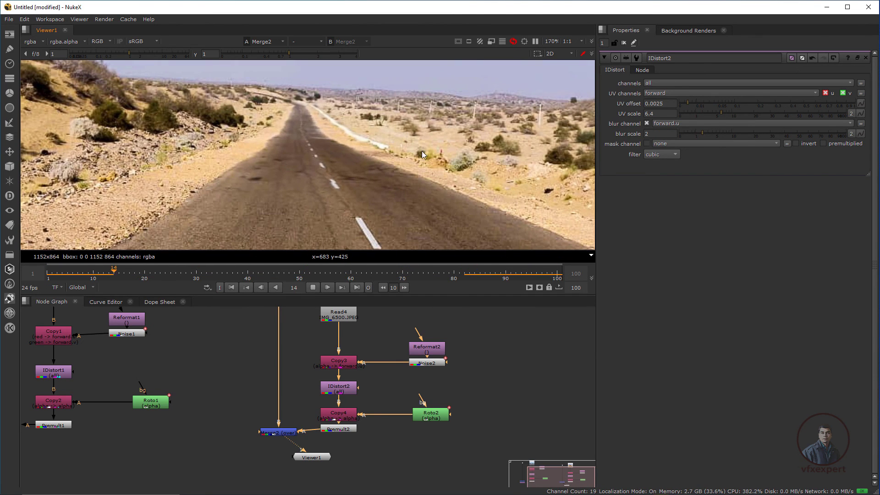